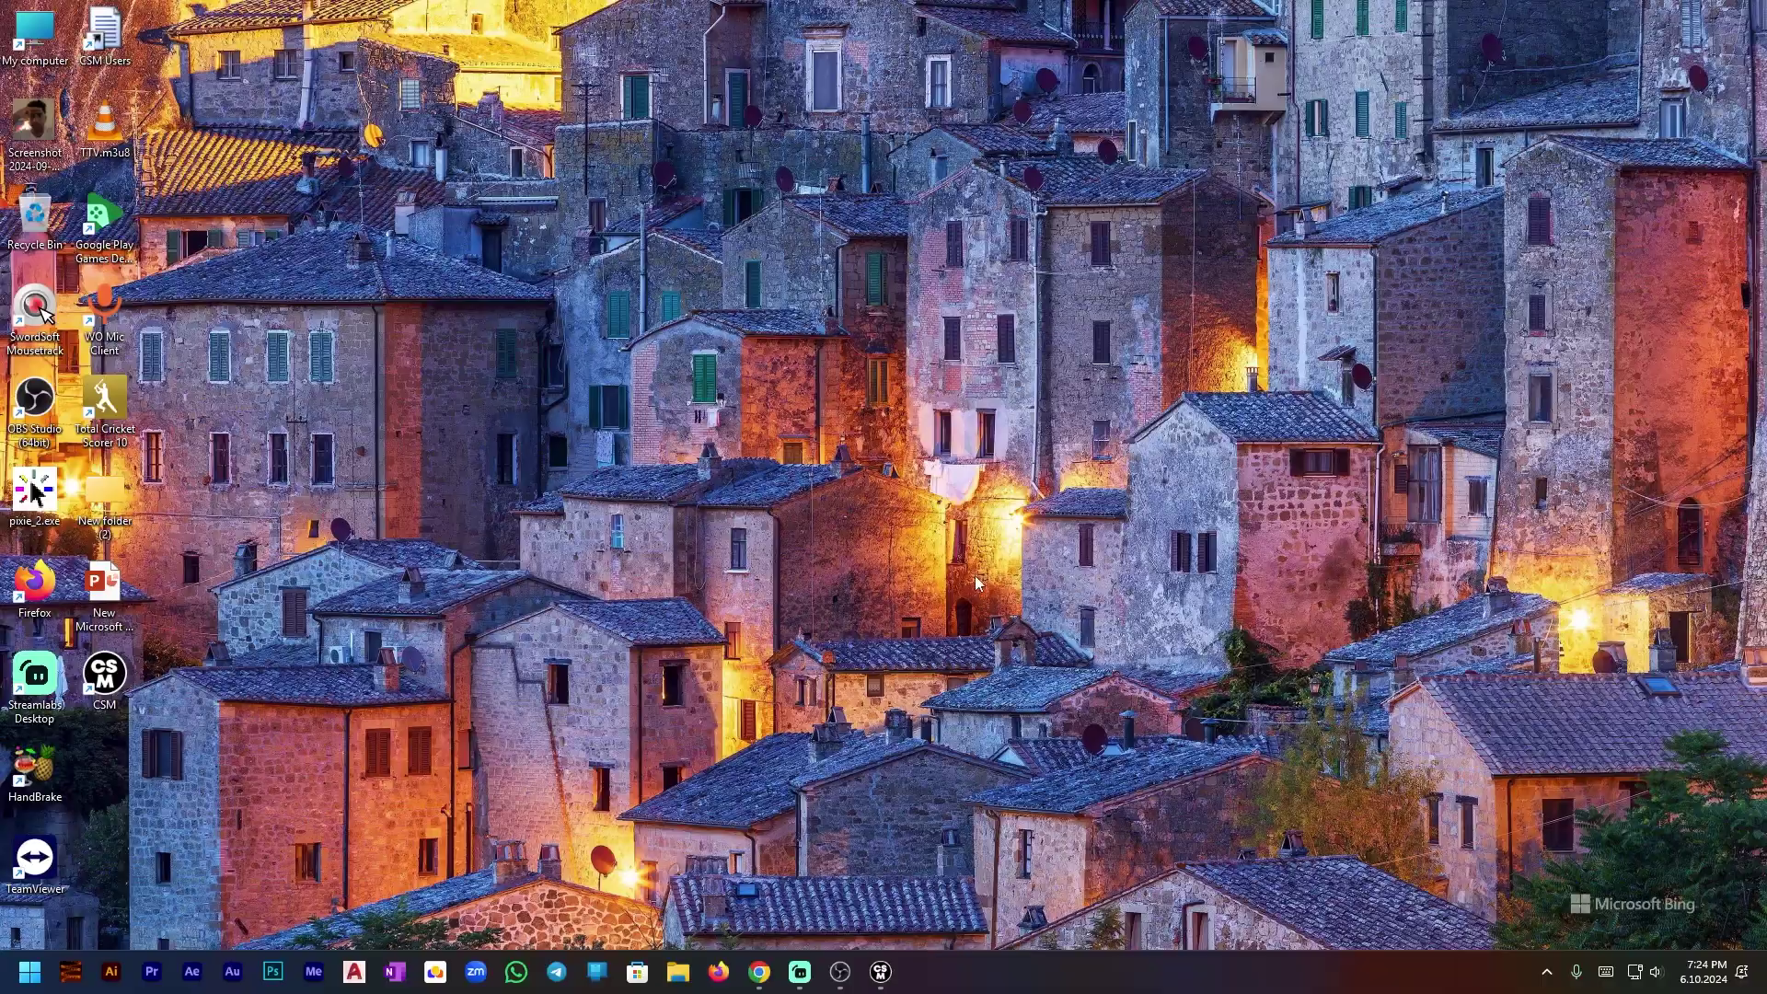
Launch Cricket Scorecard Manager from its taskbar icon.
left_click(881, 972)
Title the match 'T20 World Cup 2024' and enter 'Mirpur Cricket Stadium' as the venue.
mouse_move(1012, 261)
left_mouse_down()
mouse_move(1022, 280)
mouse_move(1012, 266)
left_mouse_up()
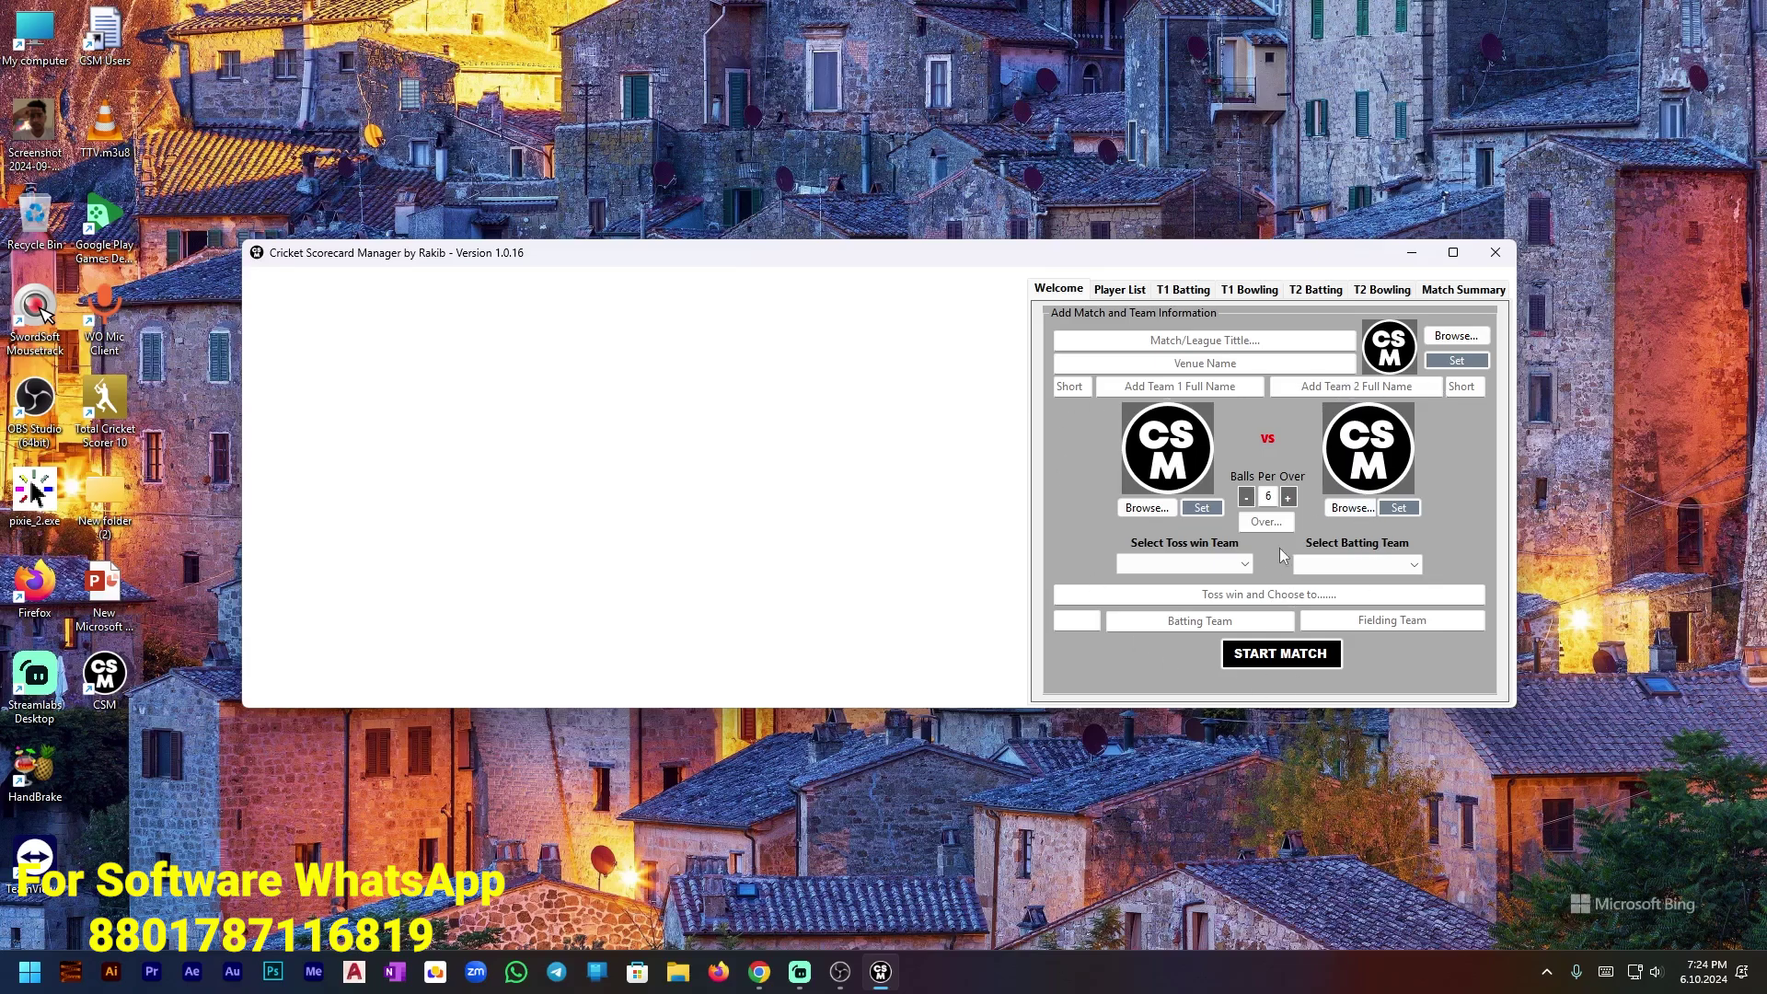
left_click(1123, 346)
key("shift")
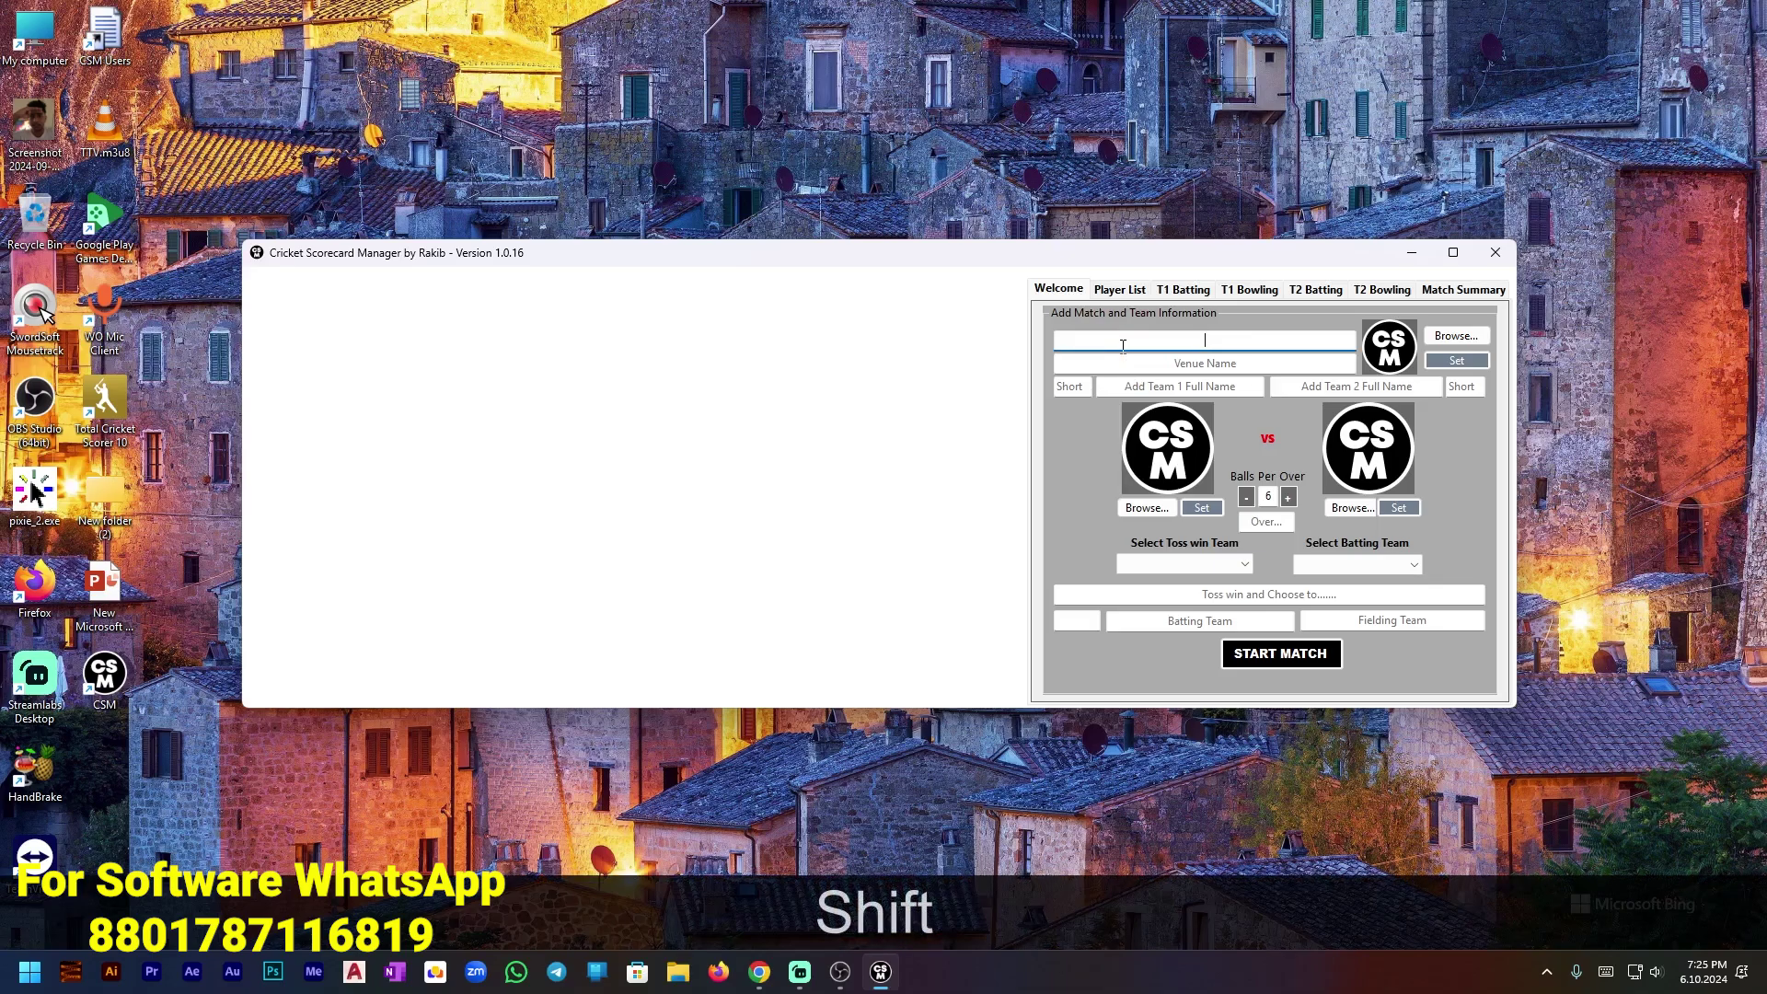
type("T20 Wo")
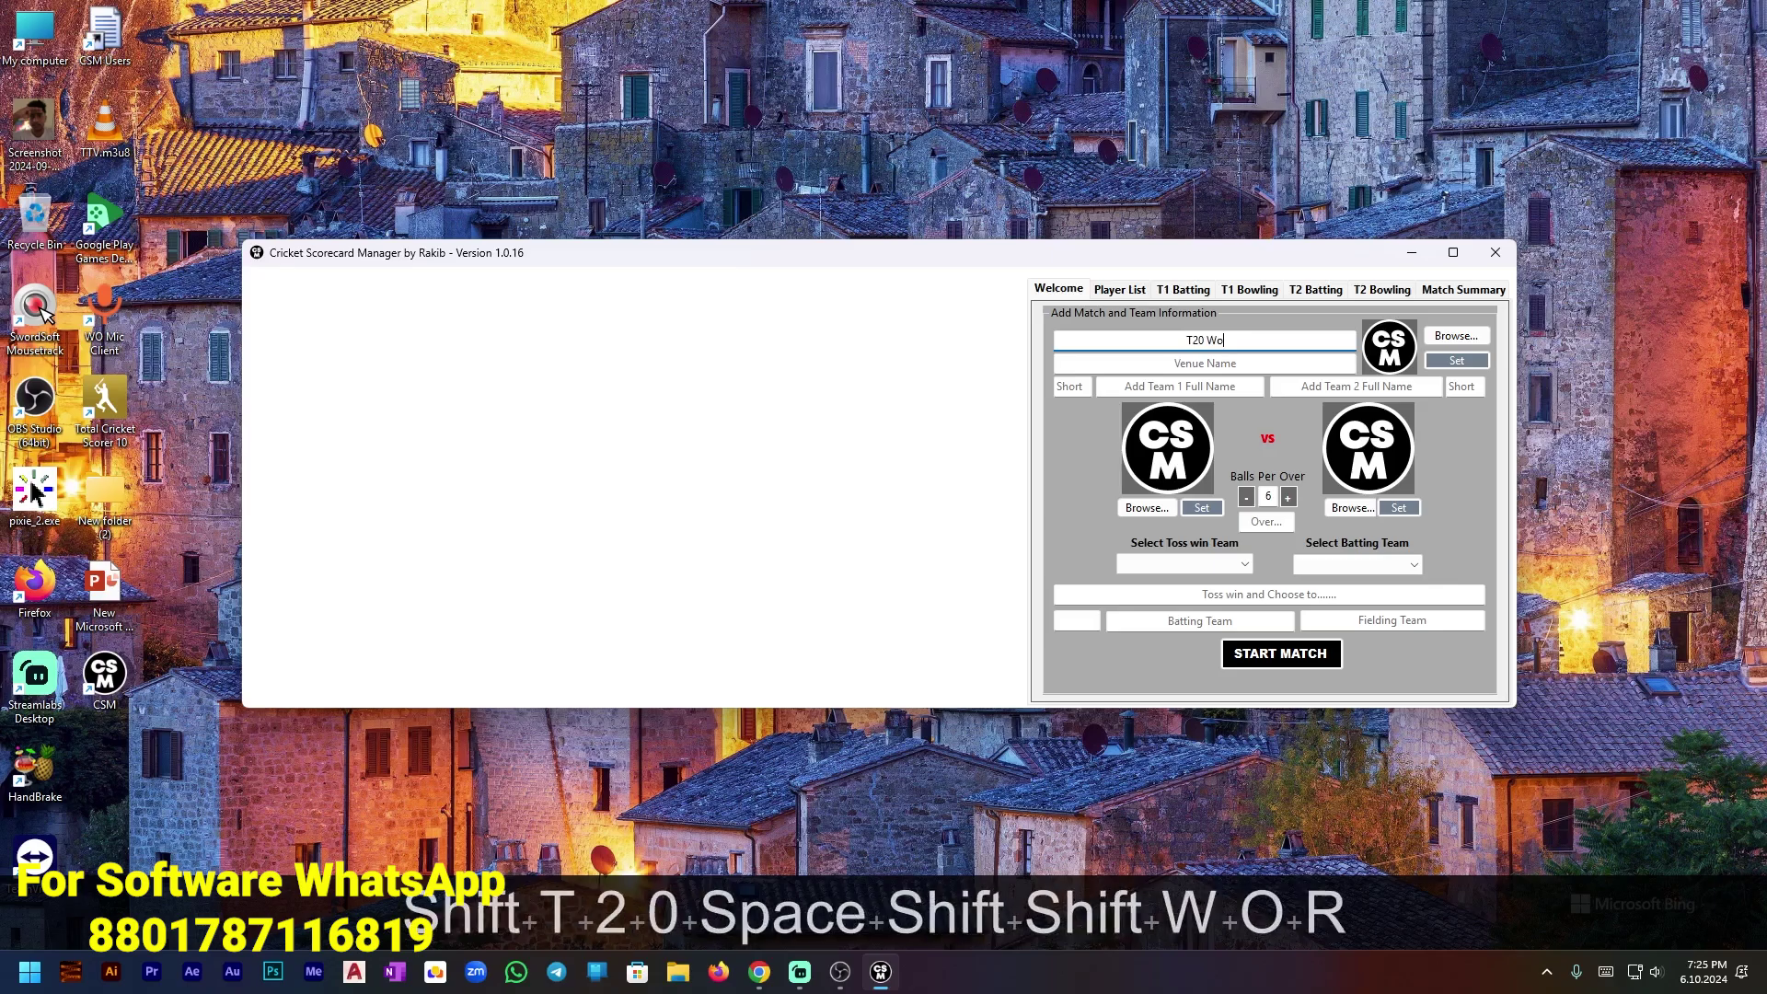
type("rld Cup ")
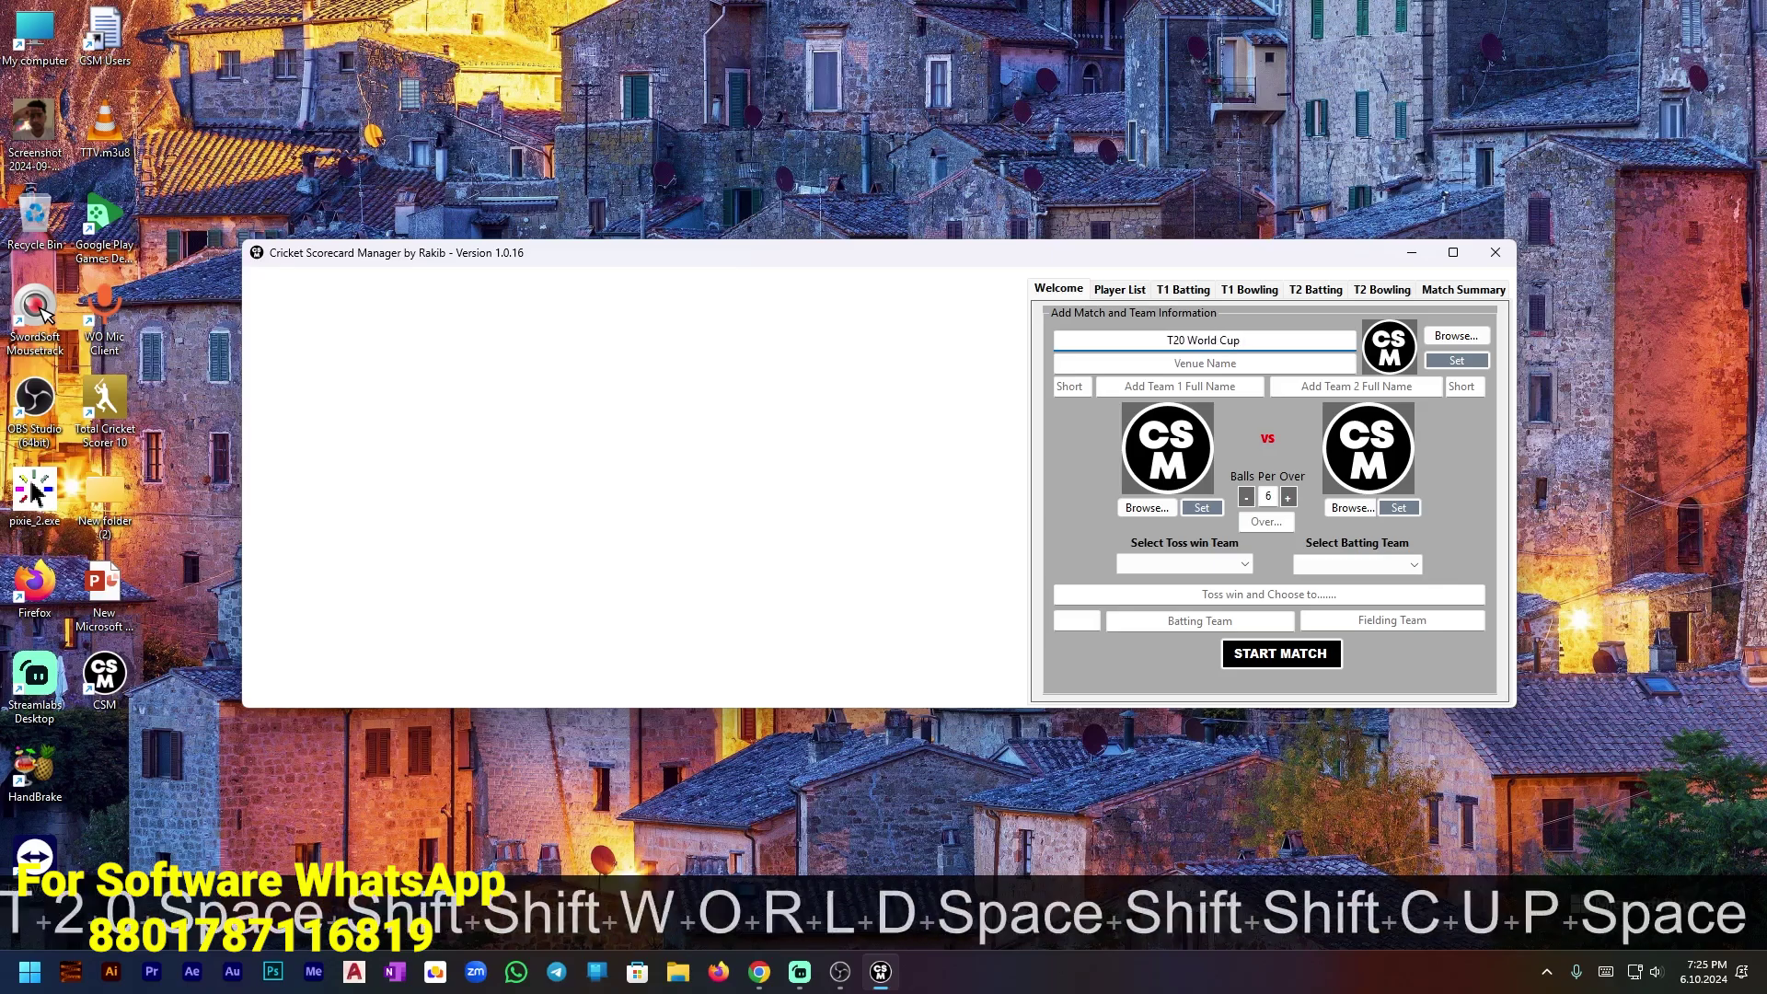
type("2024")
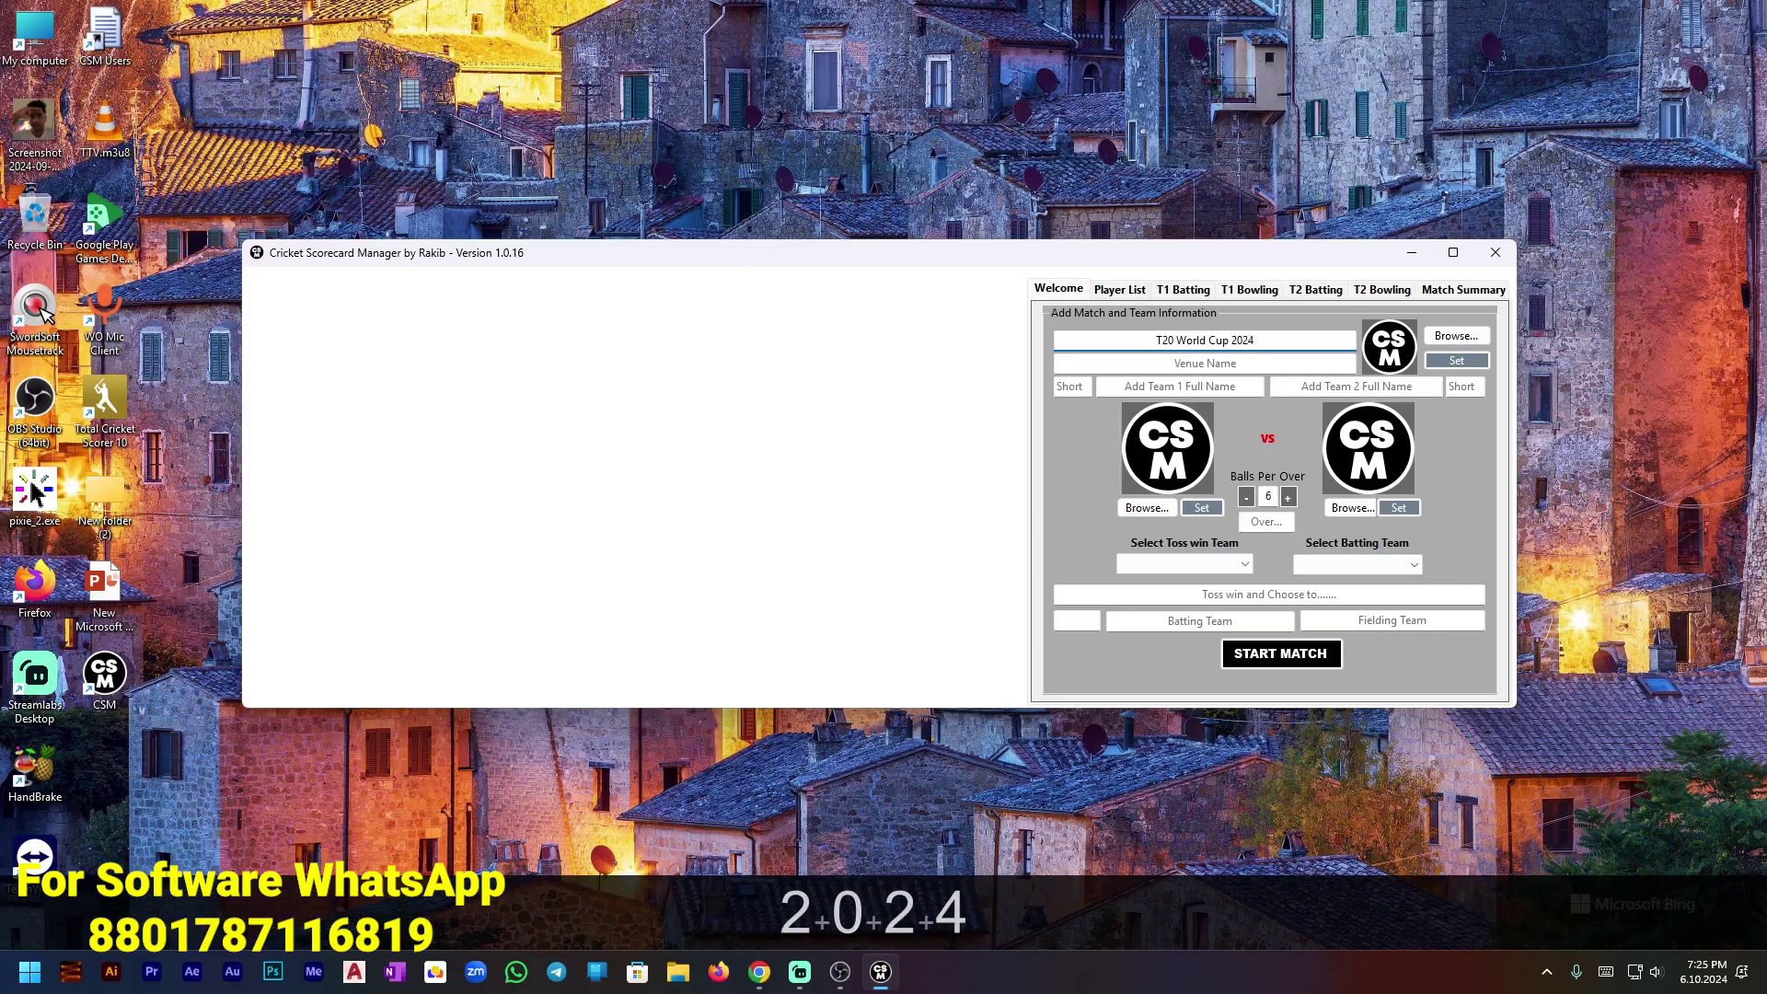
left_click(1209, 362)
type("Mirpur ")
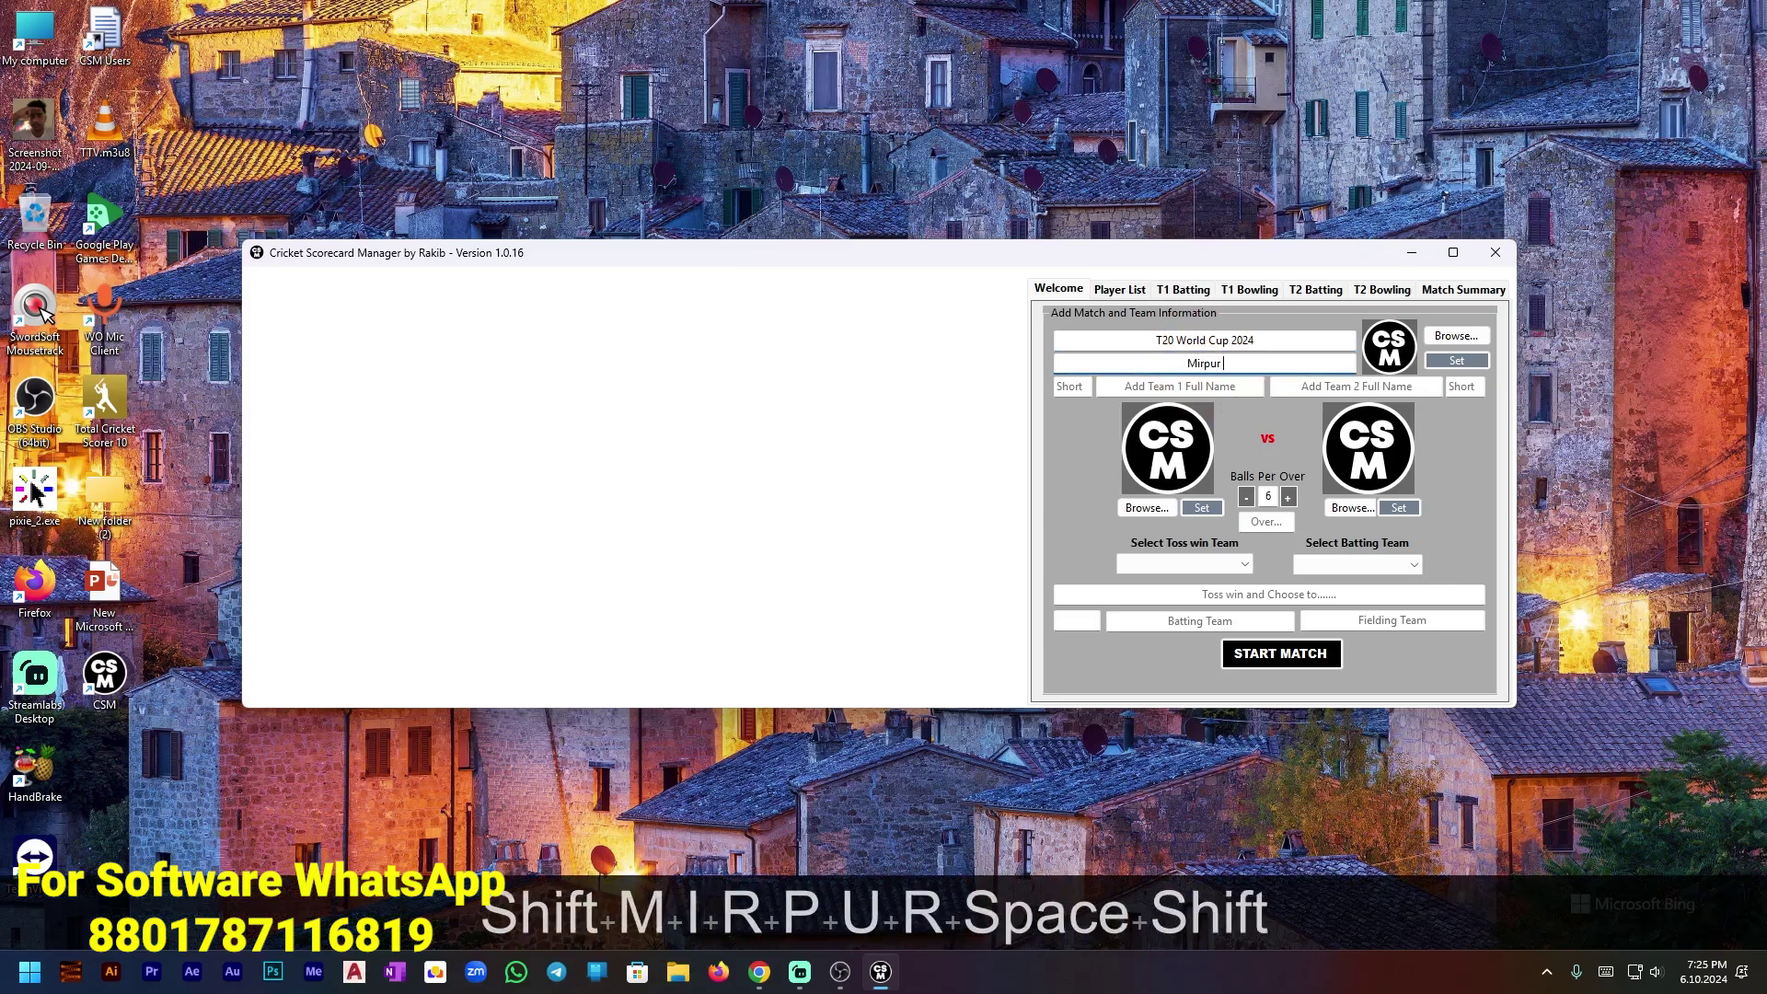
type("Cricket S")
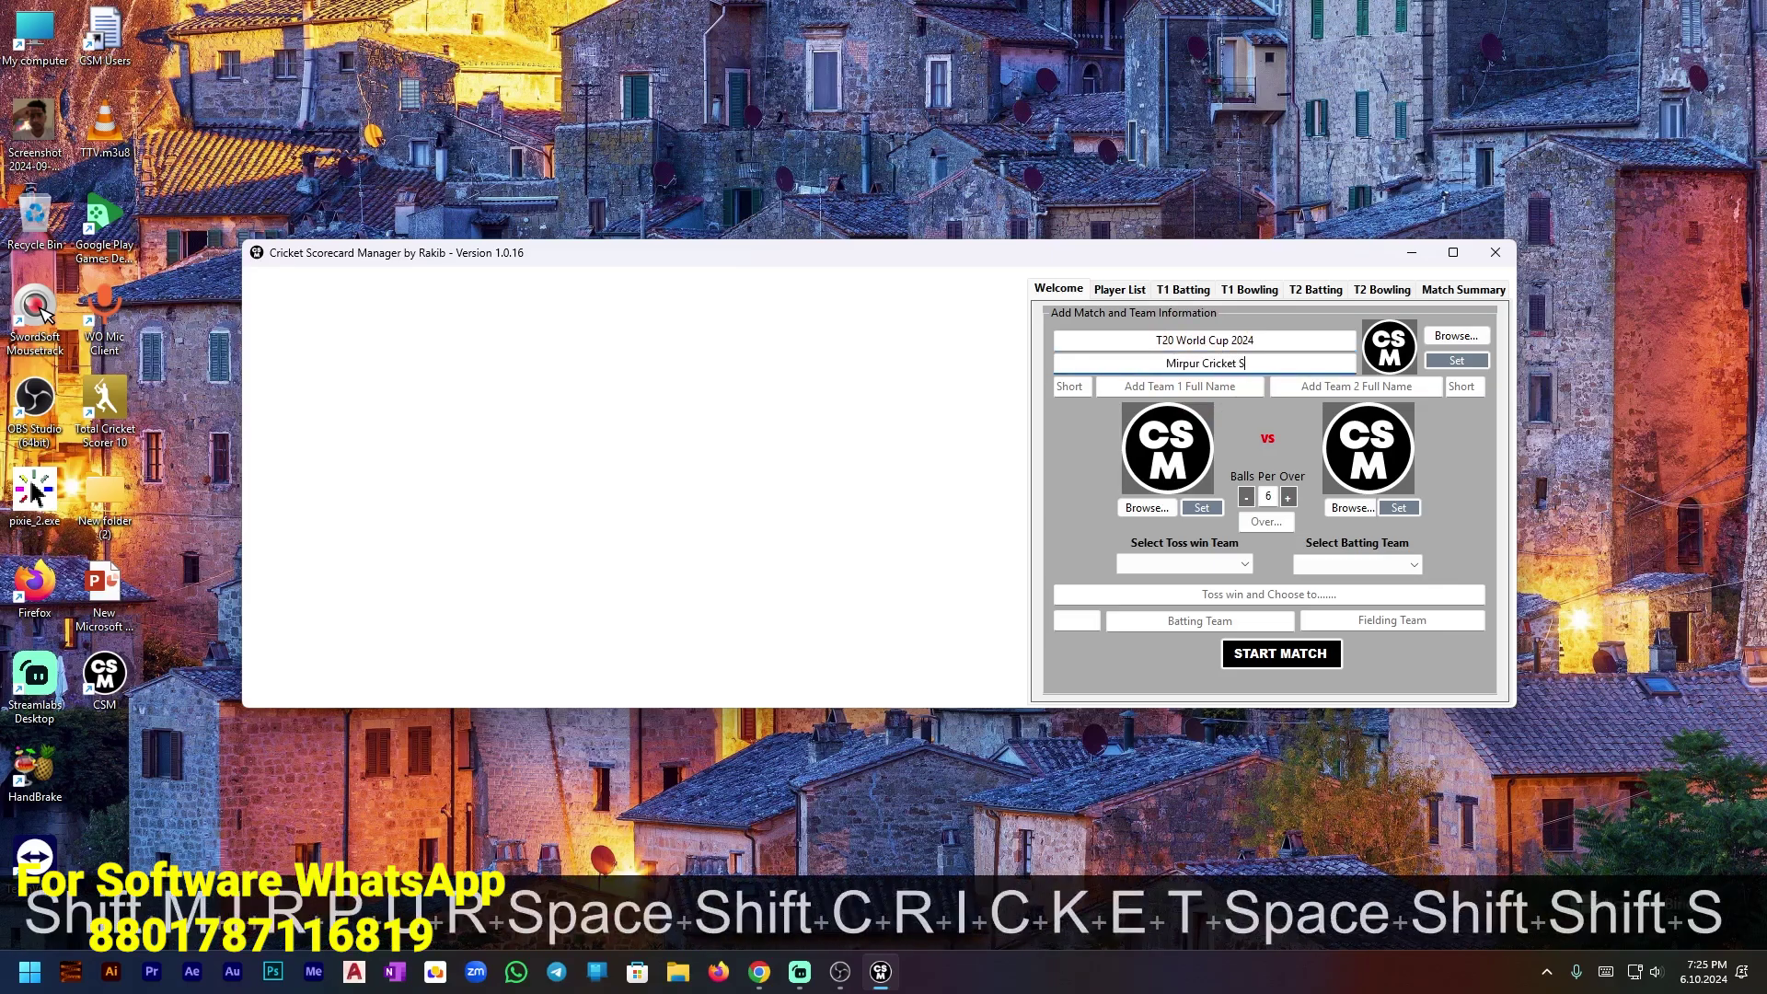
type("tadium")
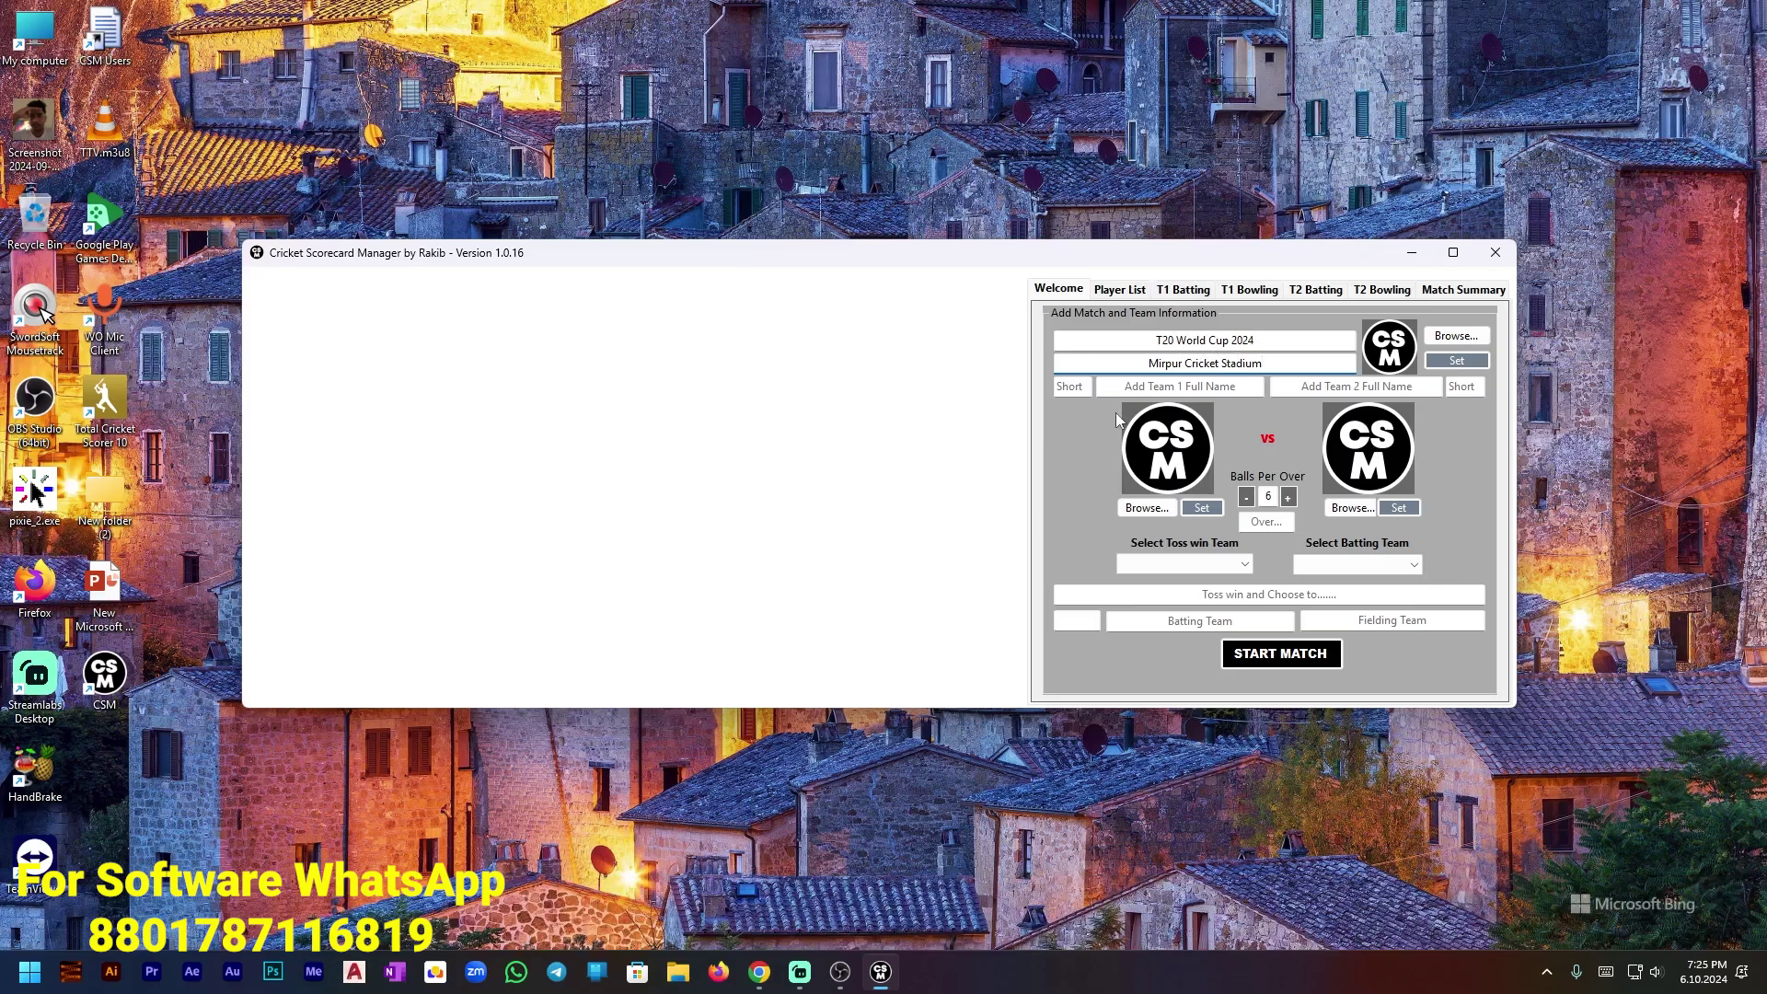
On the Player List page, name the first Team 1 player 'Player 1' and the first Team 2 player 'Player 2'.
left_click(1121, 290)
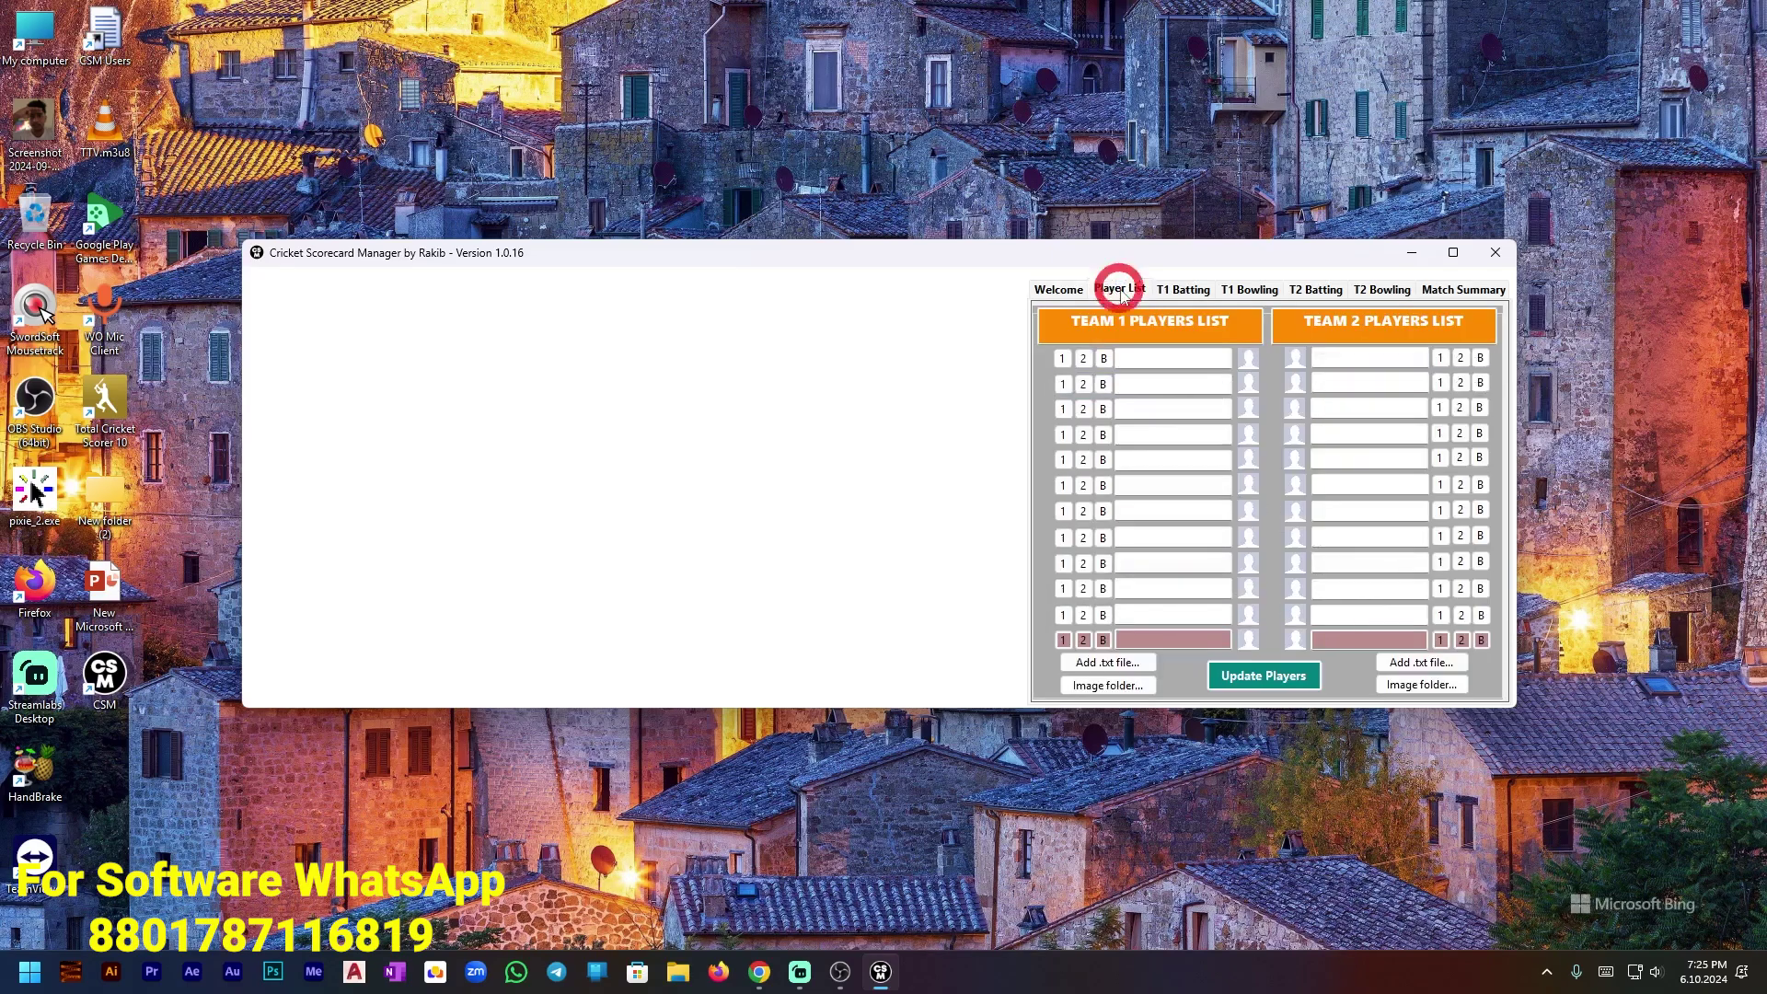
left_click(1161, 356)
type("Player 1")
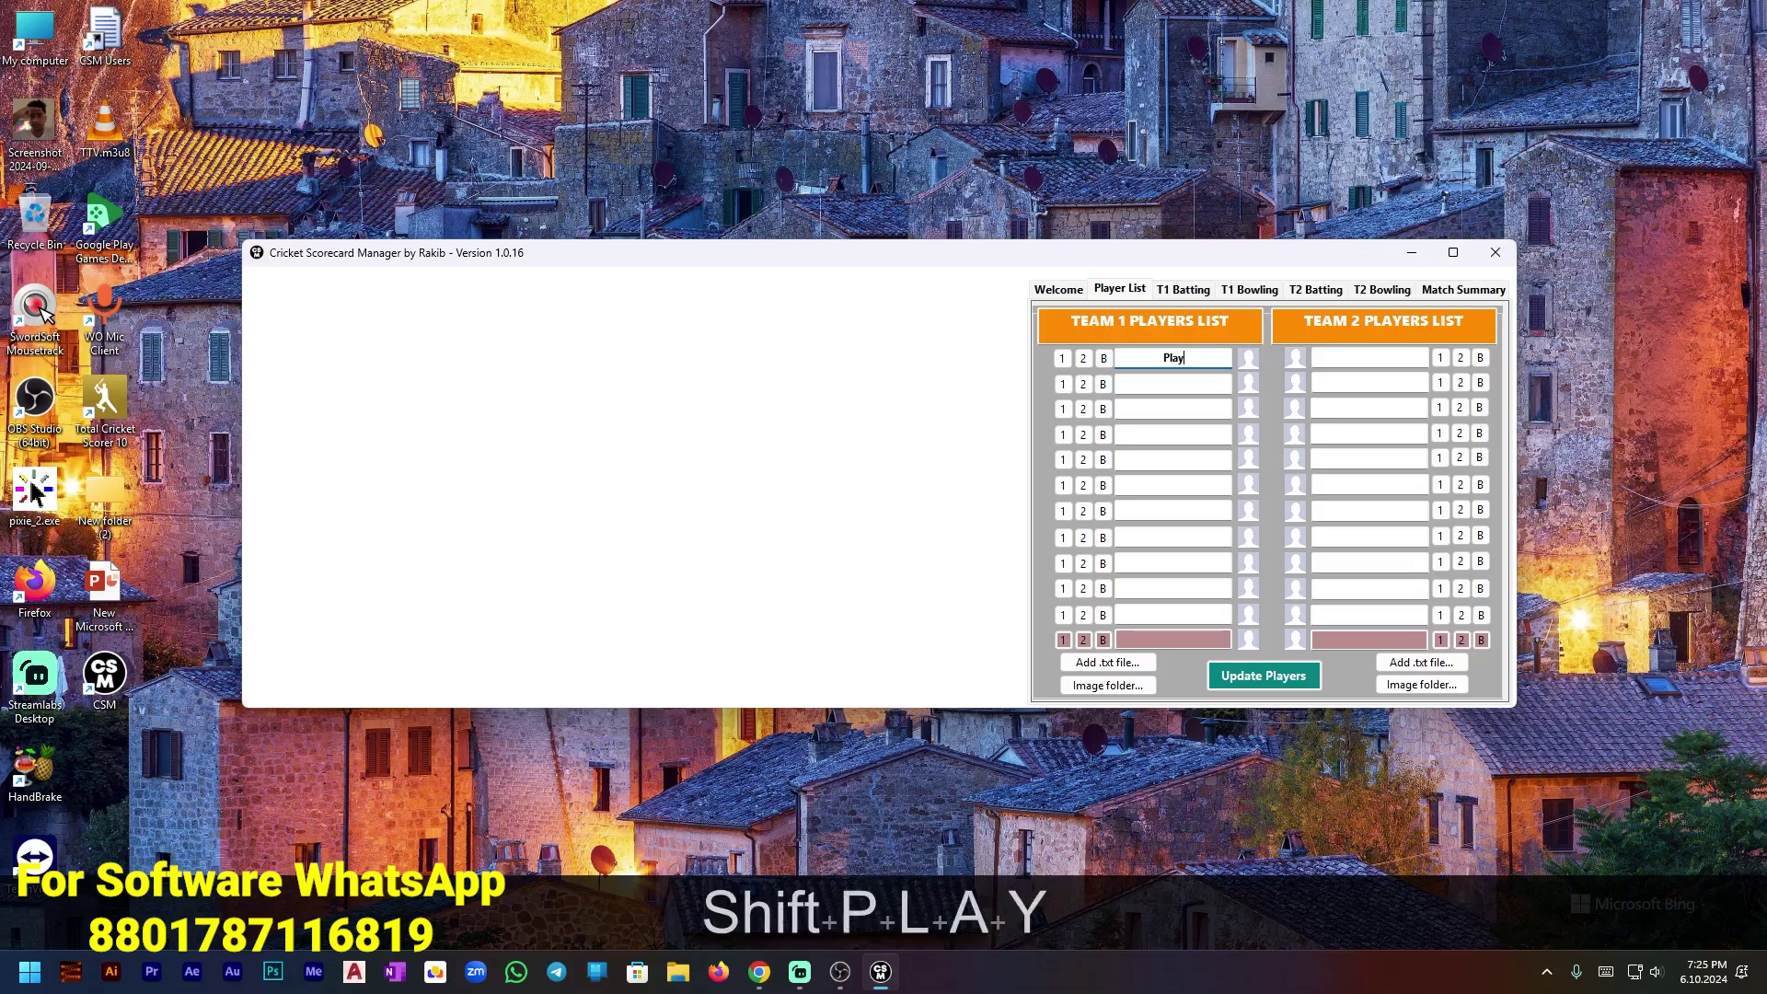
left_click(1344, 357)
type("Player 2")
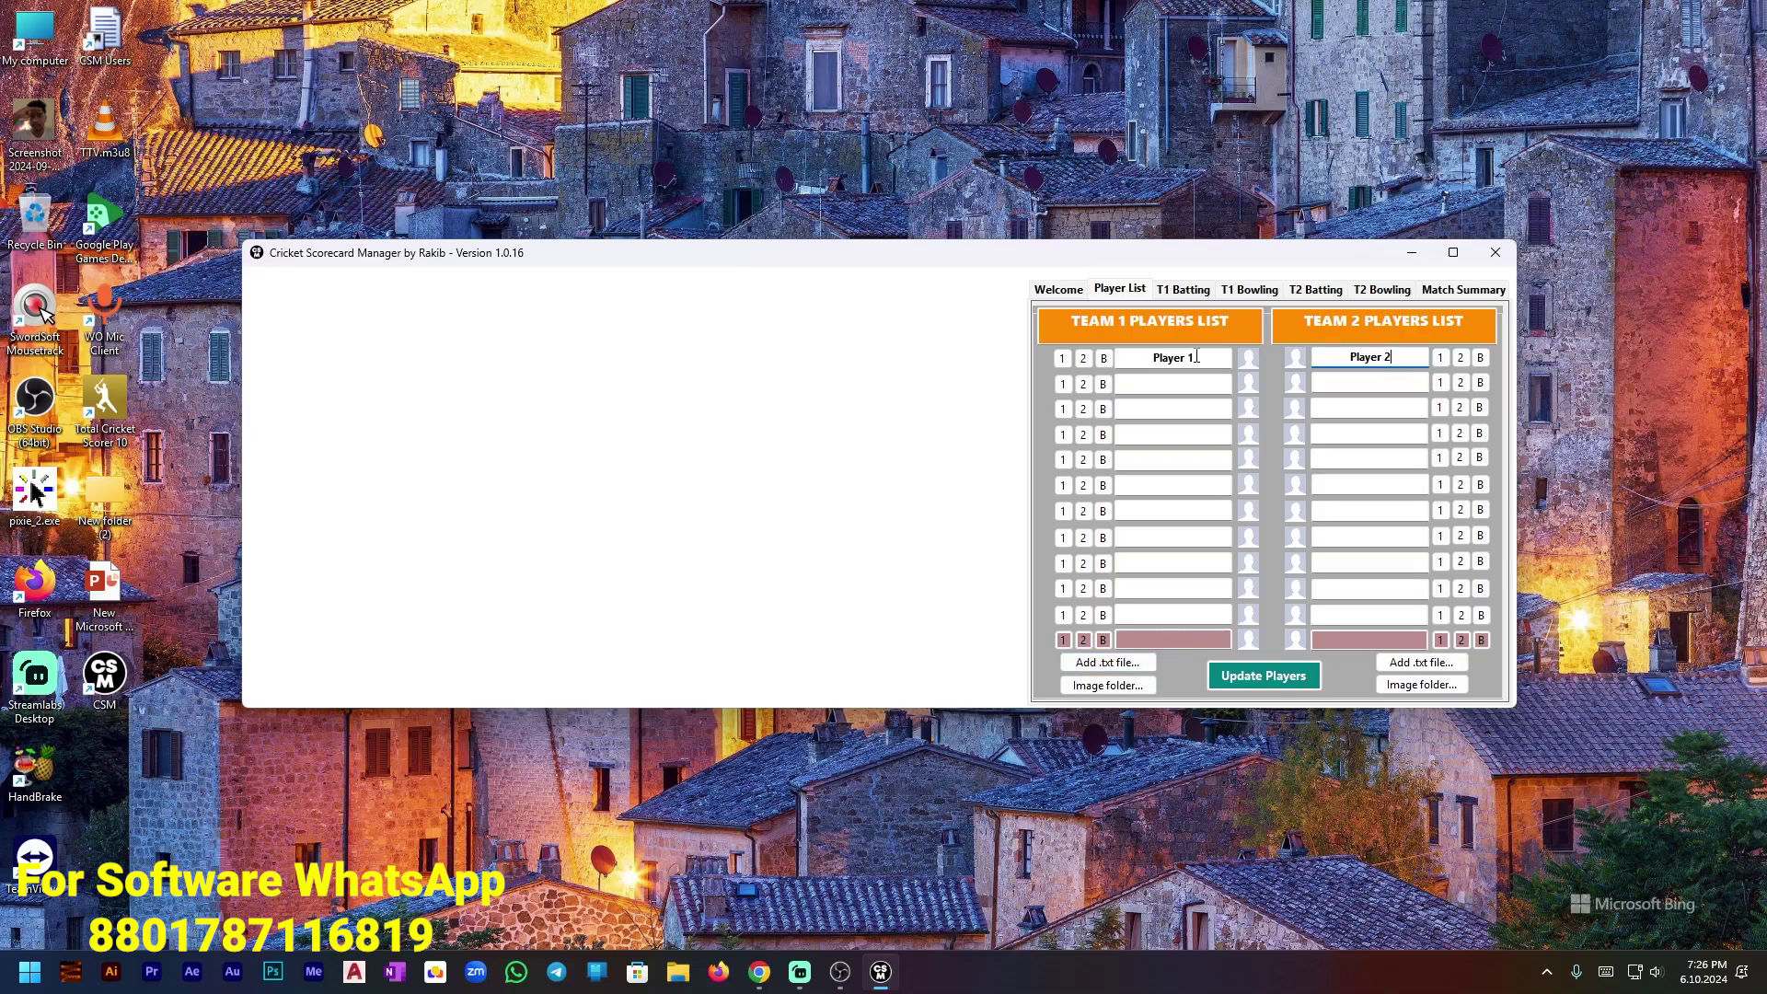
Preview Bangladesh.txt in Notepad, then import it as Team 1's player list.
left_click(1109, 665)
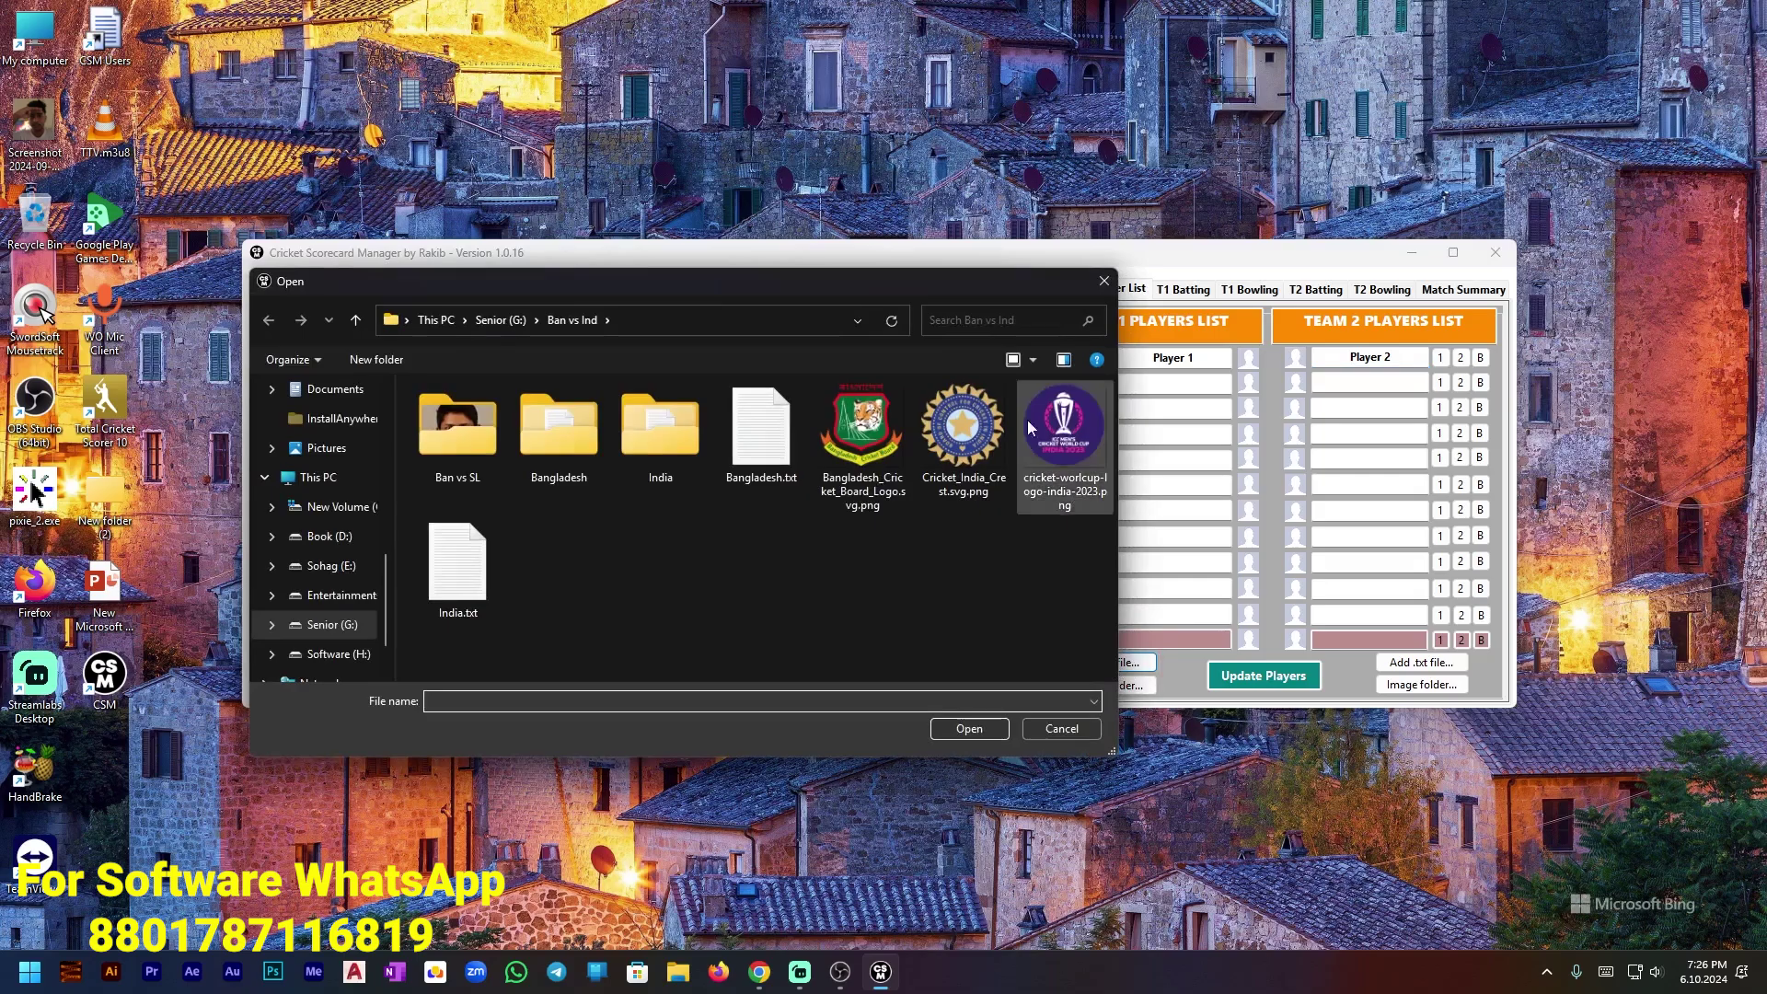
double_click(908, 286)
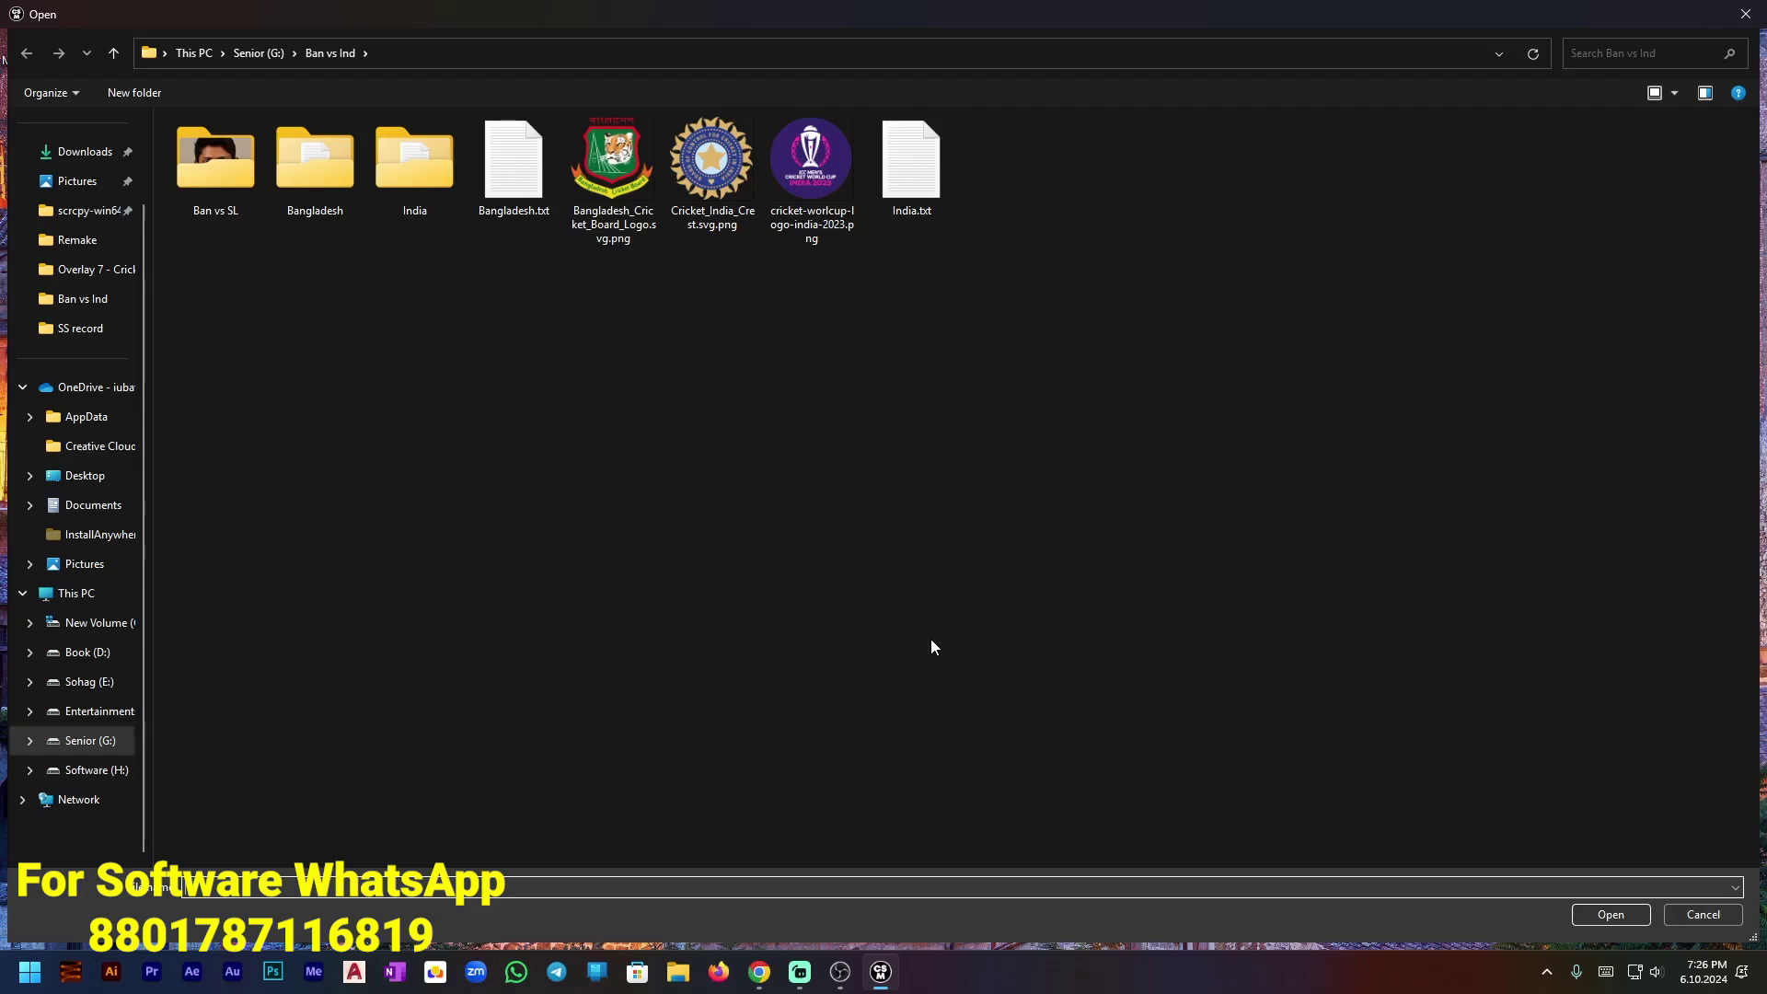
left_click(525, 211)
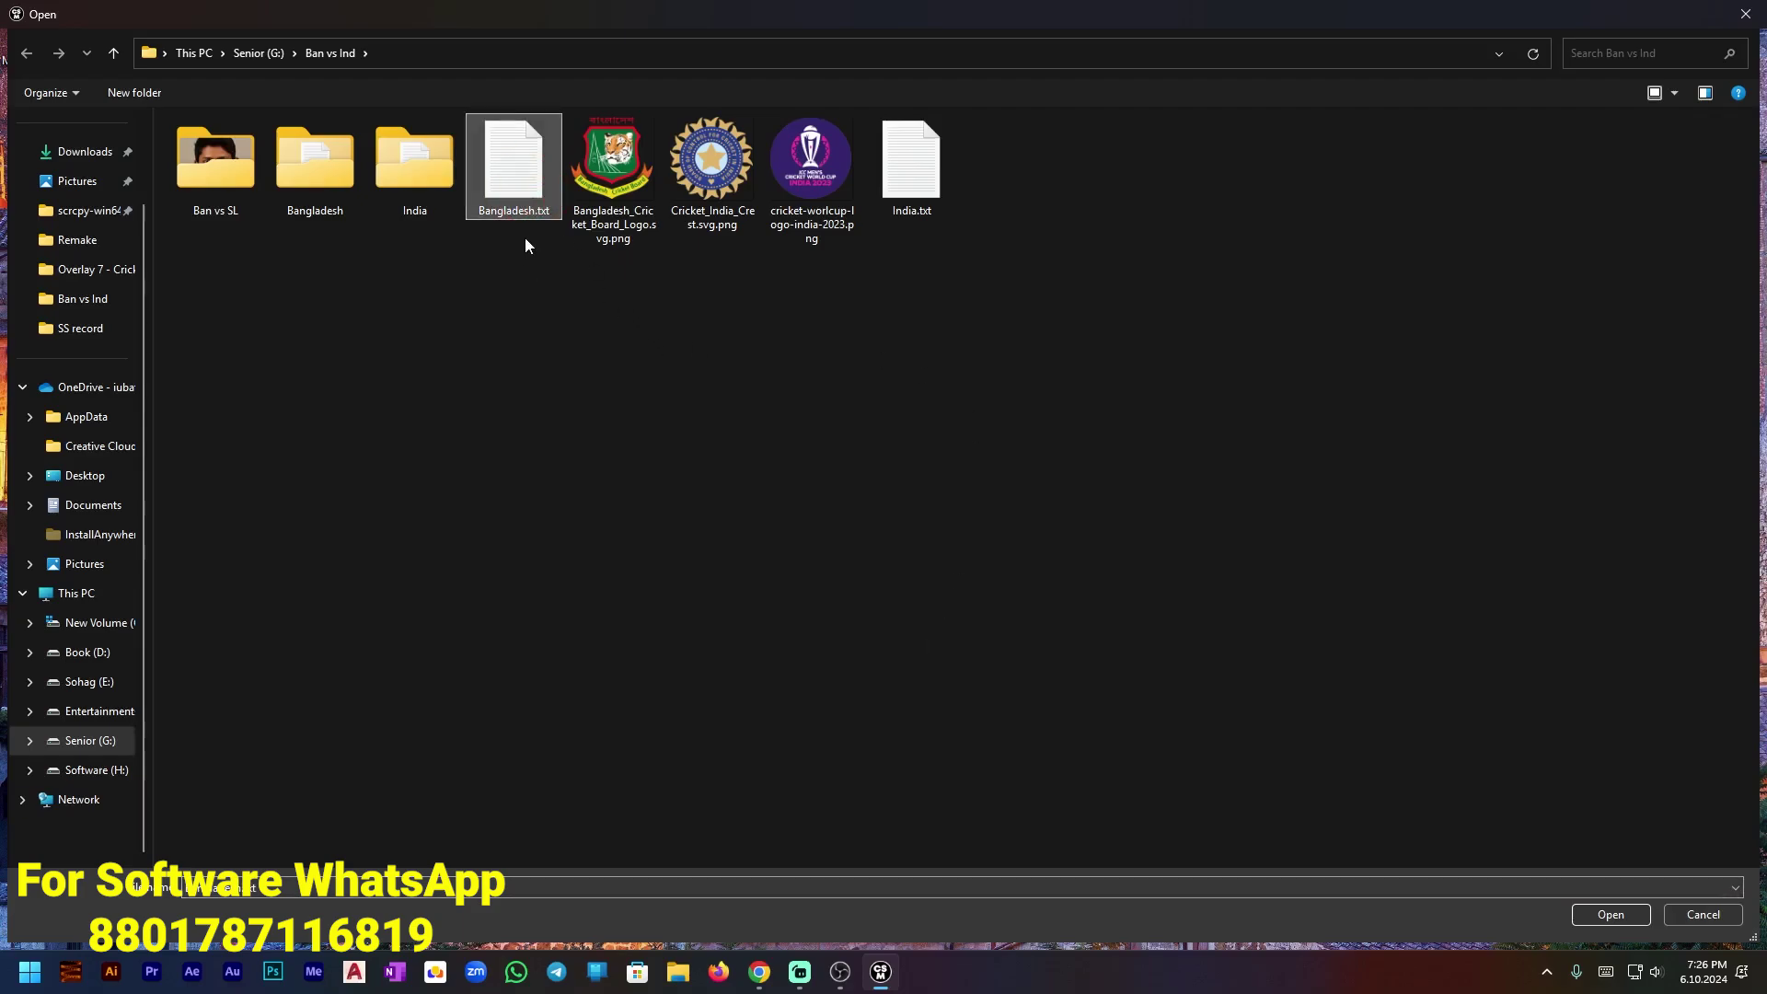
right_click(526, 189)
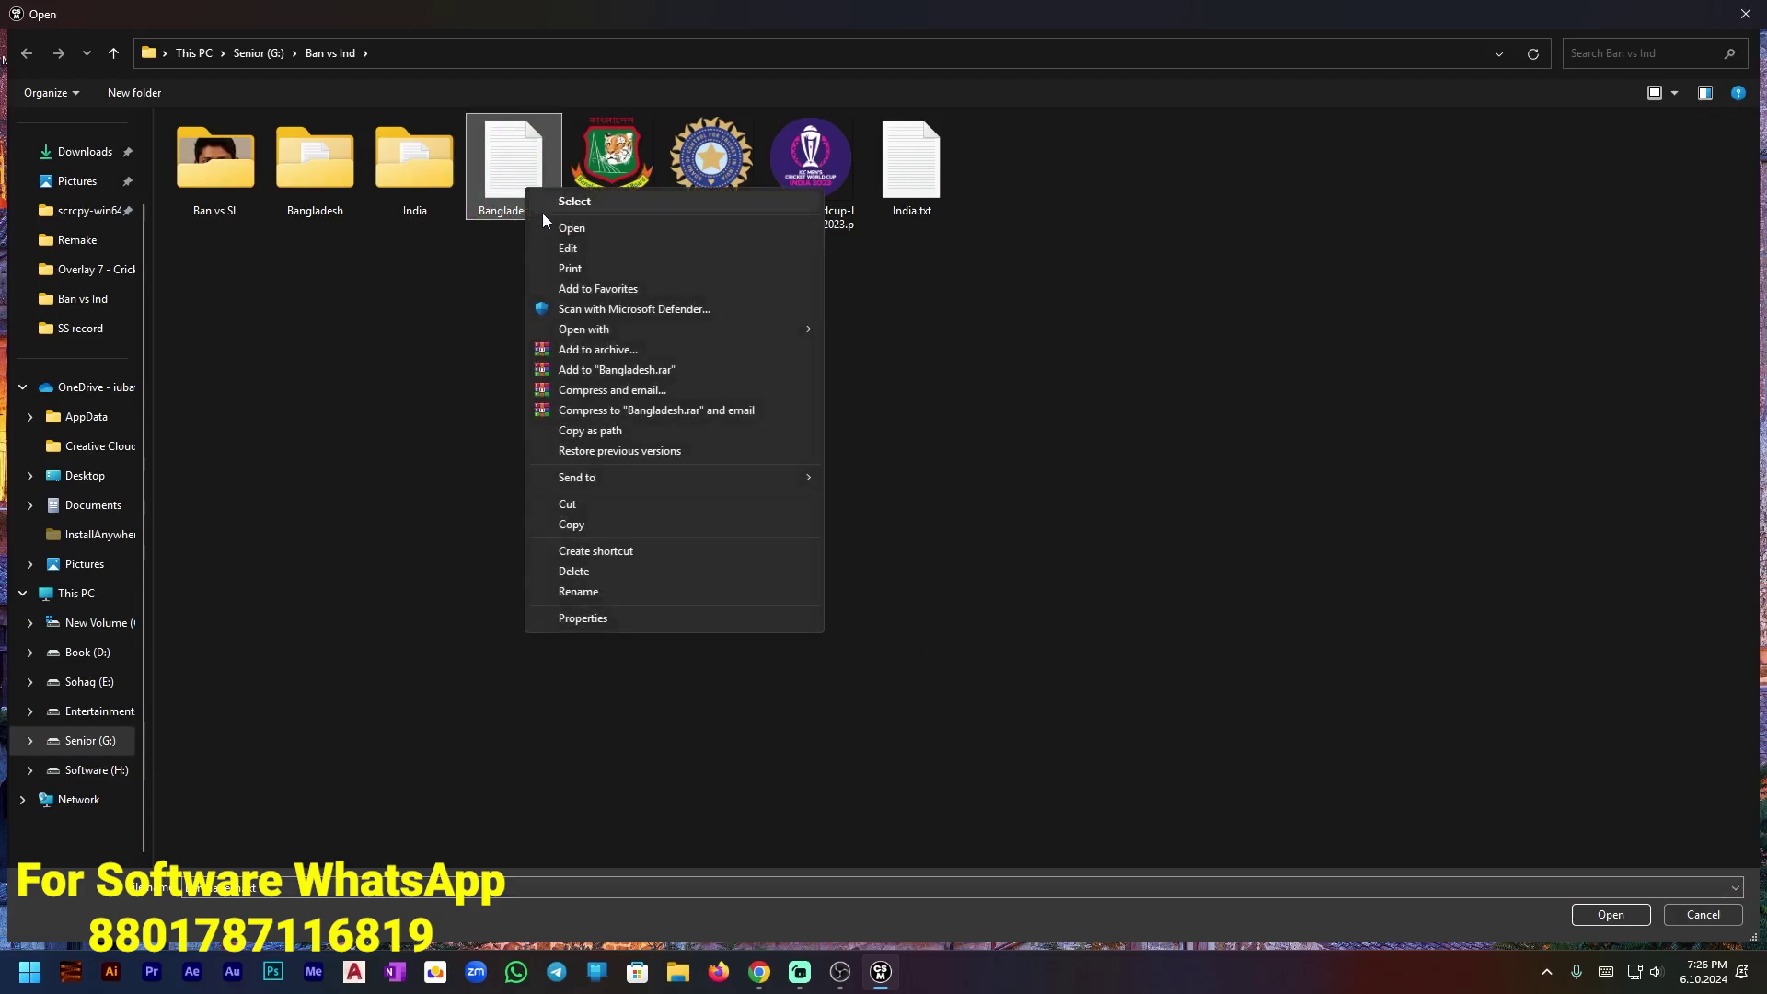
left_click(573, 246)
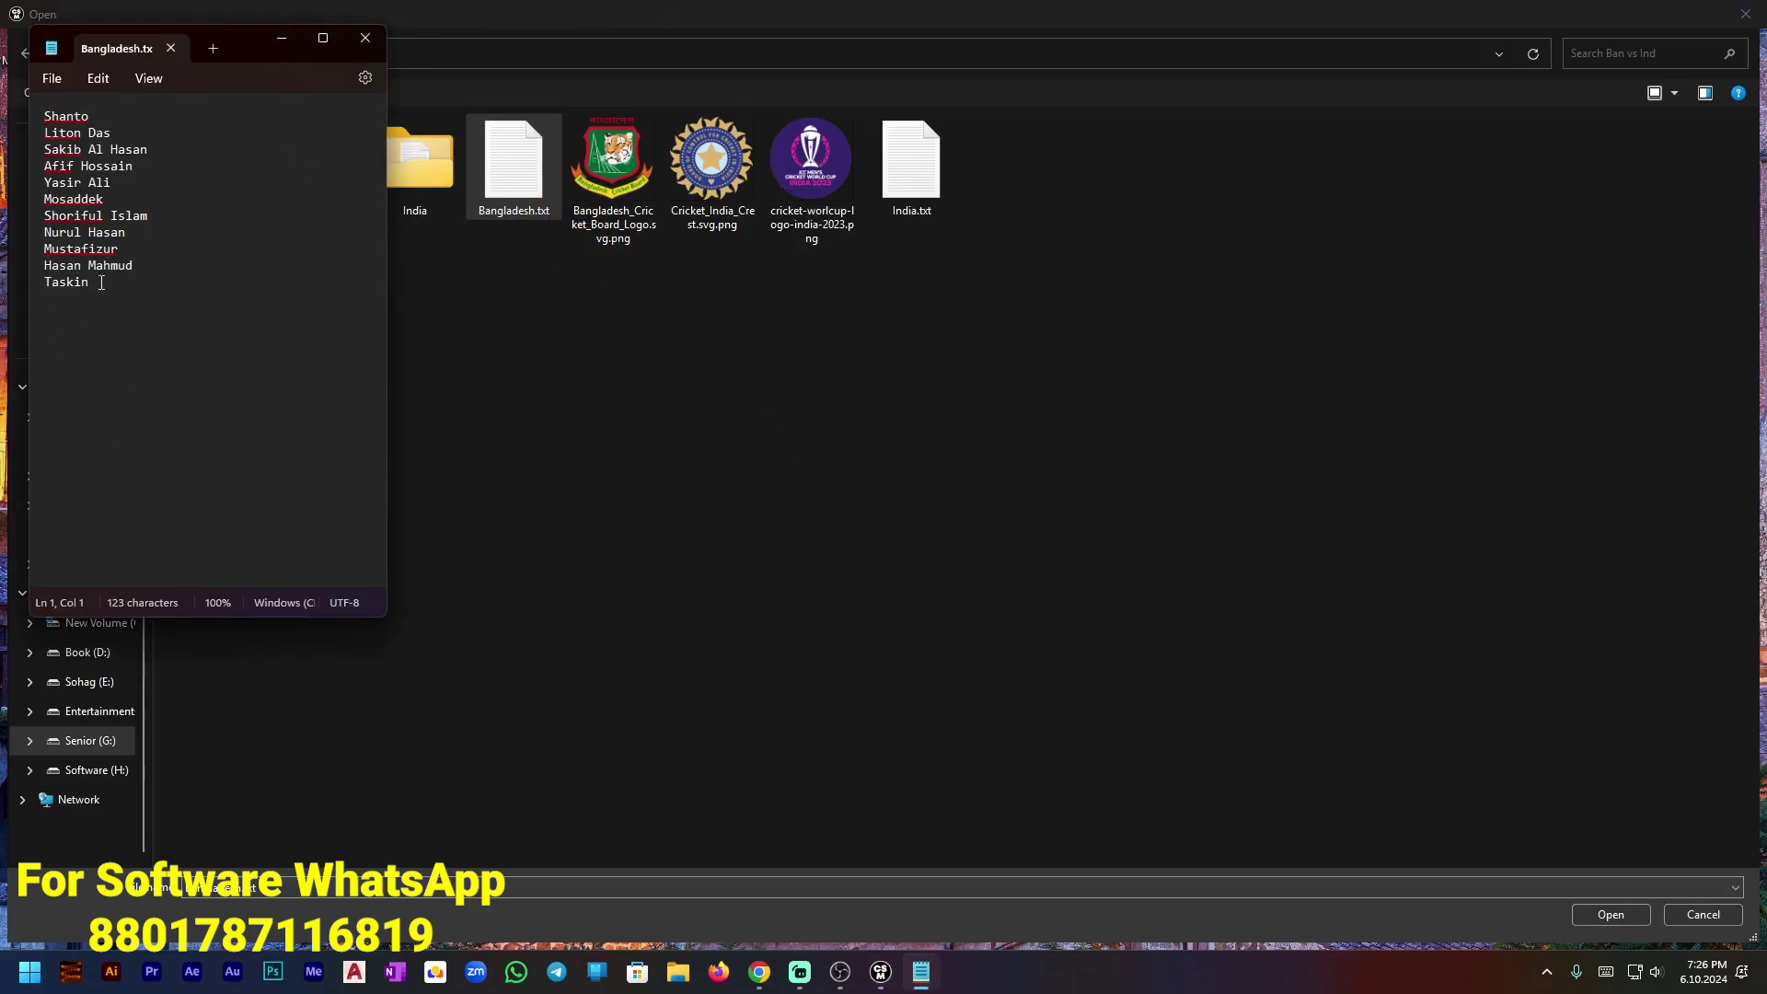
left_click(363, 40)
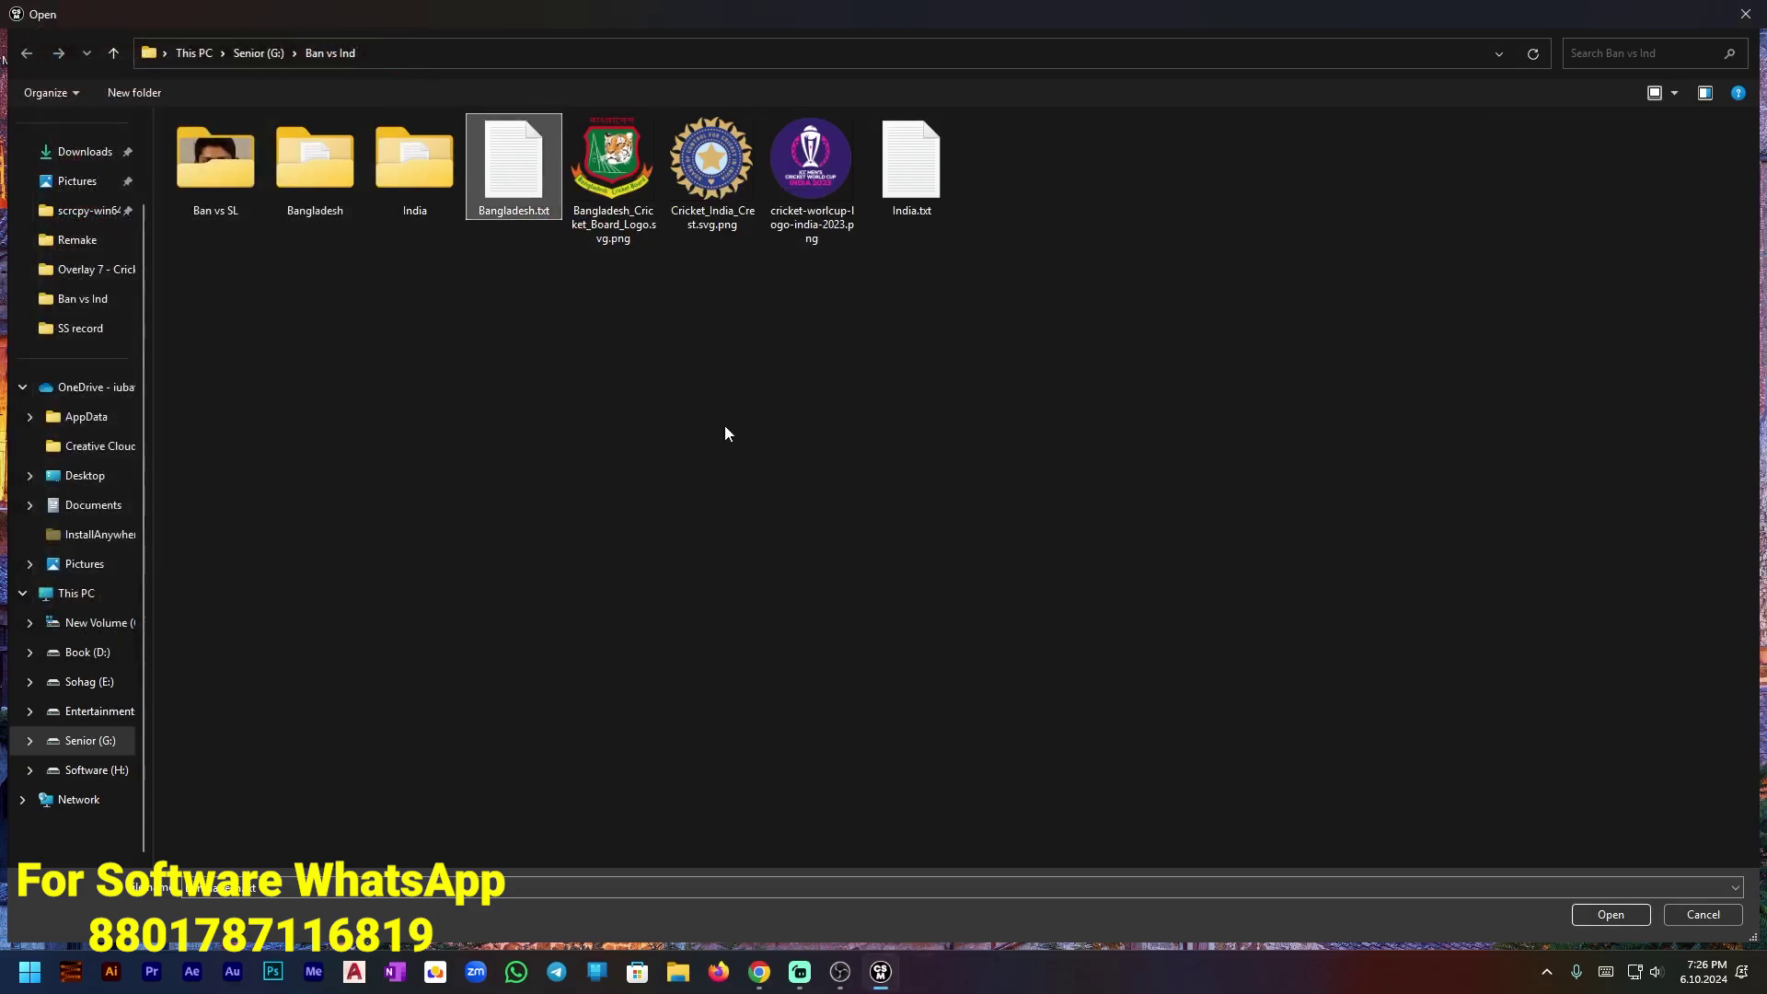
left_click(1613, 915)
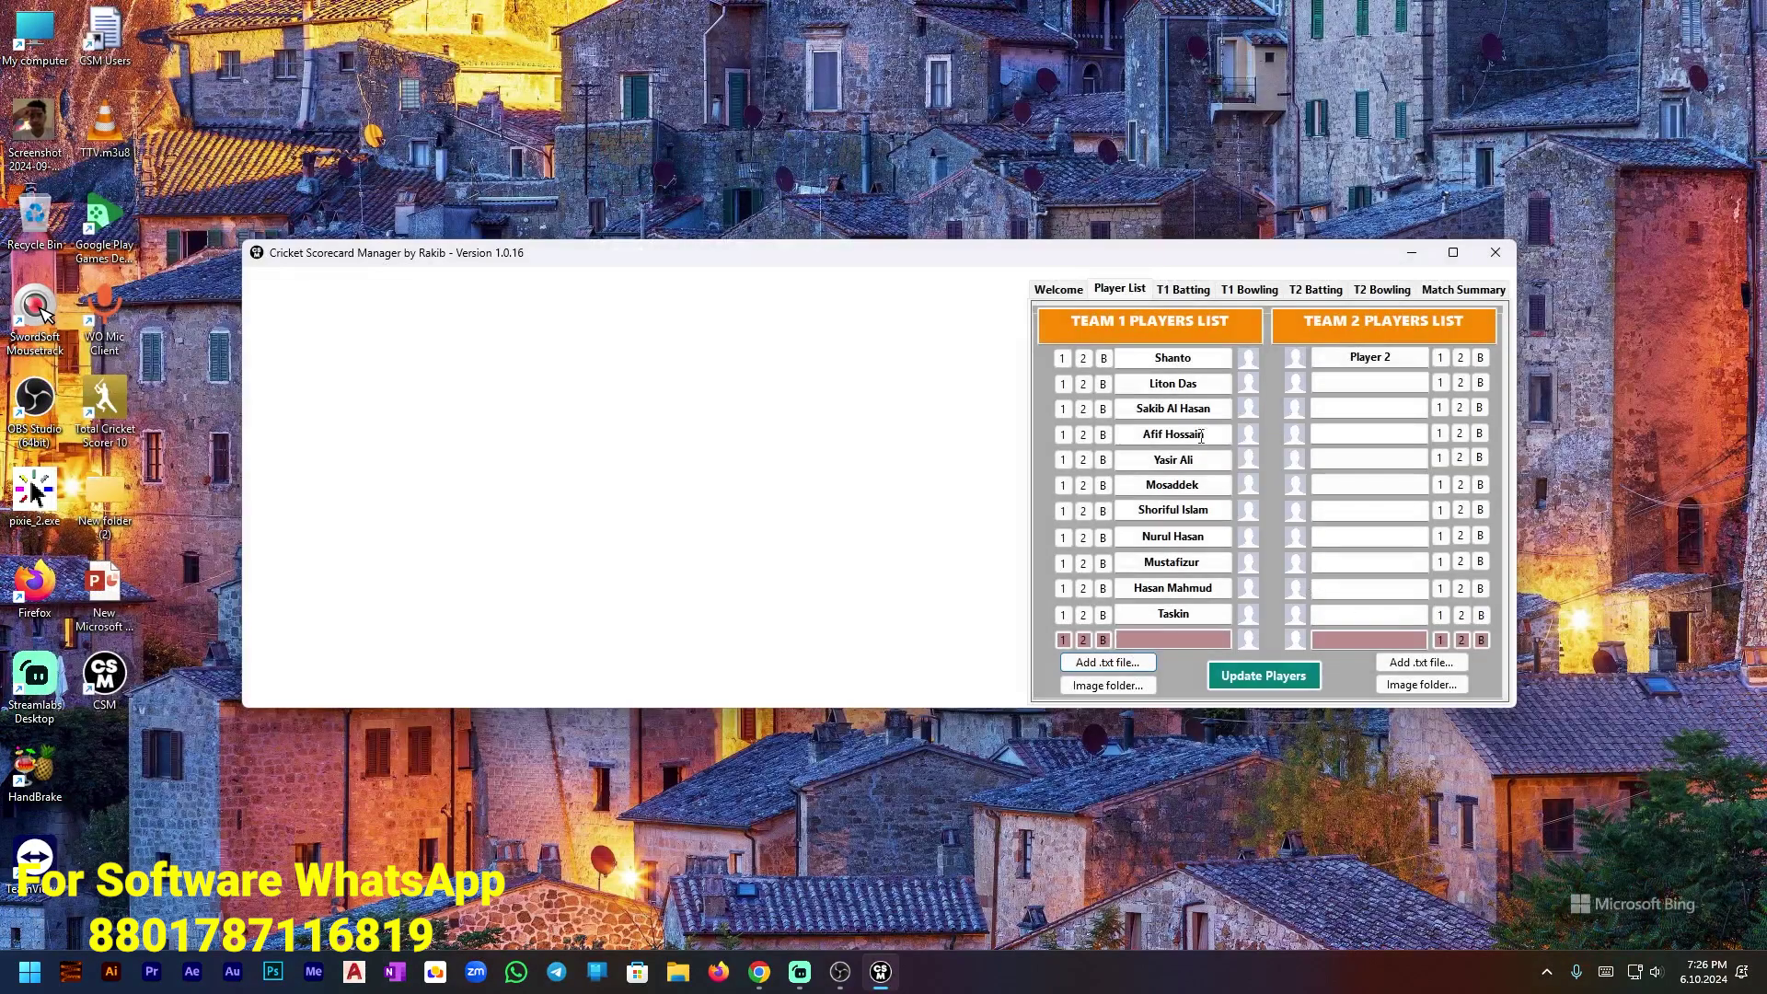
left_click(1170, 357)
left_click(1178, 614)
left_click(1059, 290)
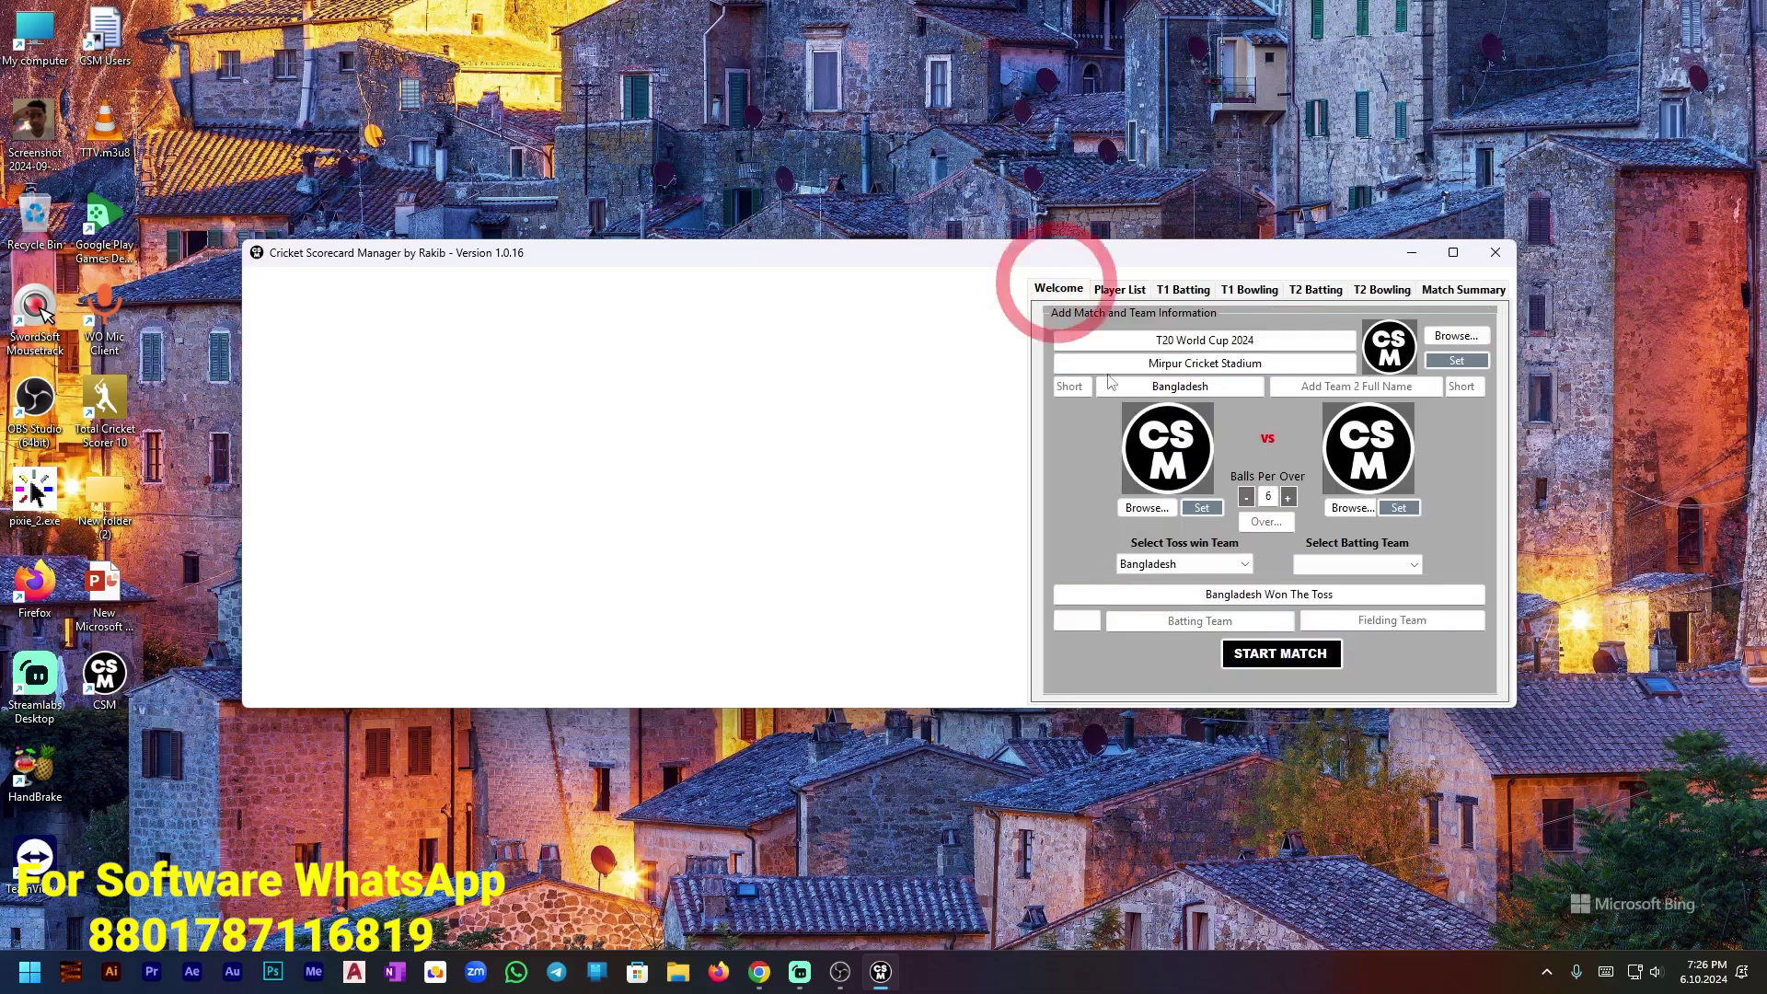
double_click(1235, 387)
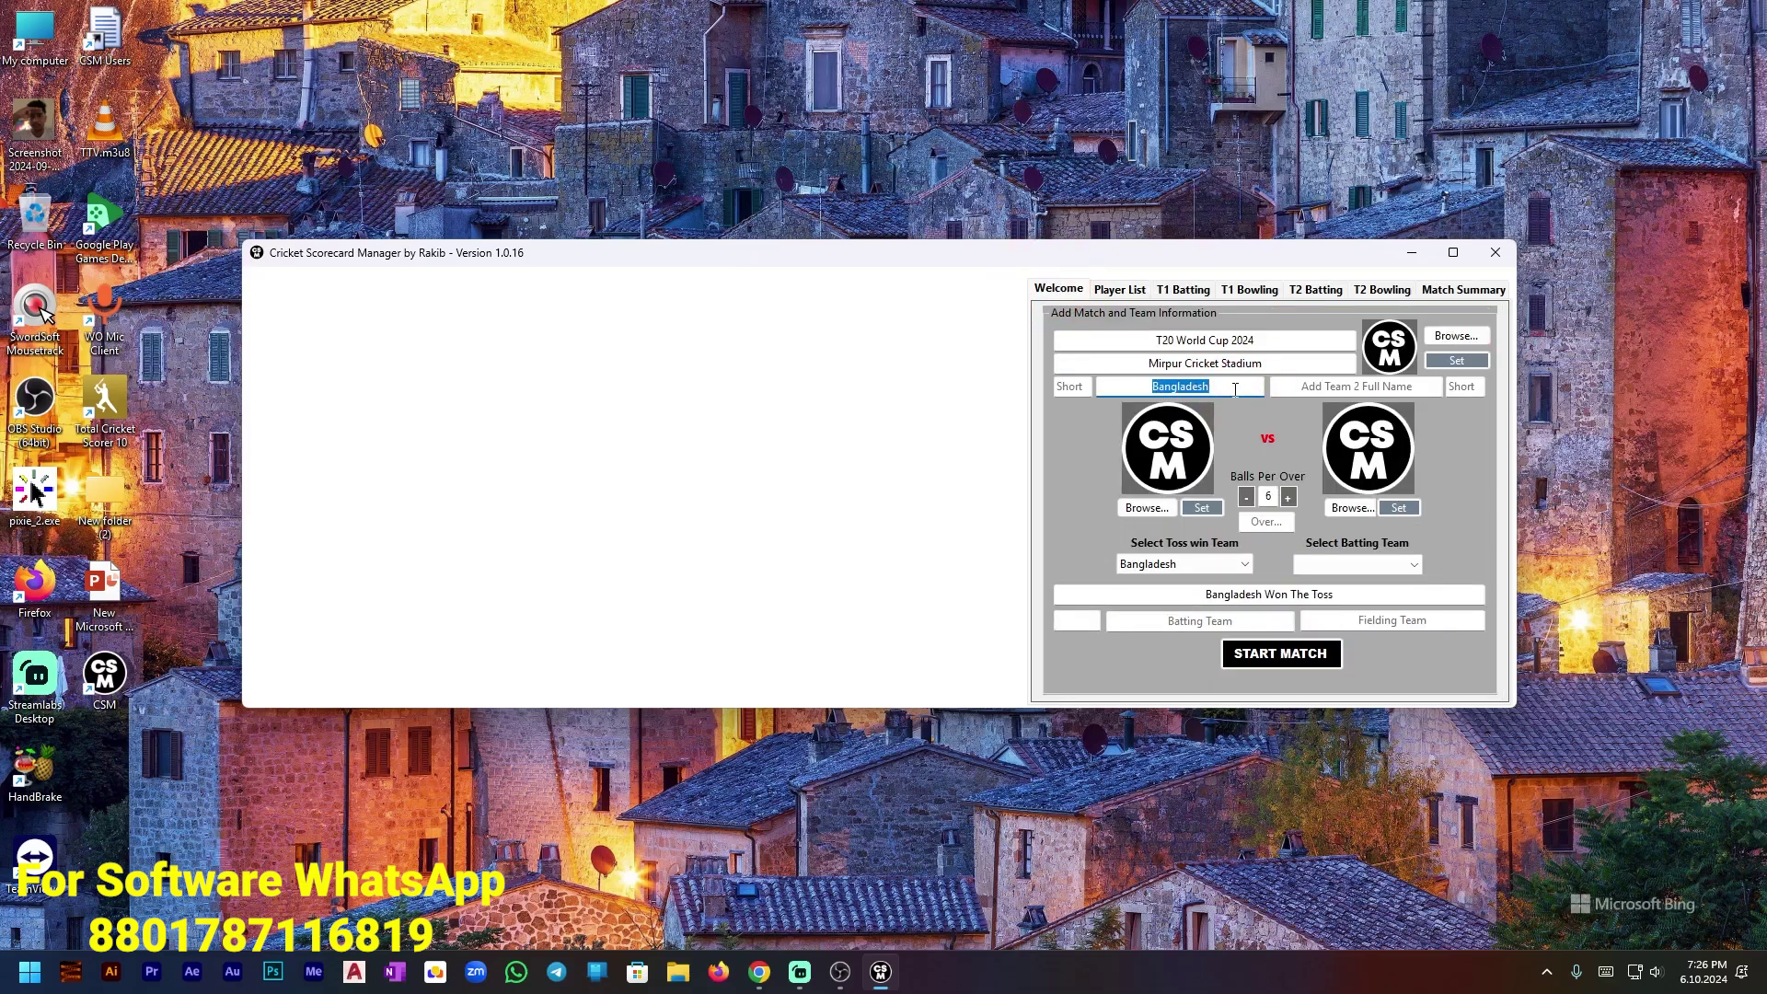
left_click(1135, 293)
left_click(1107, 662)
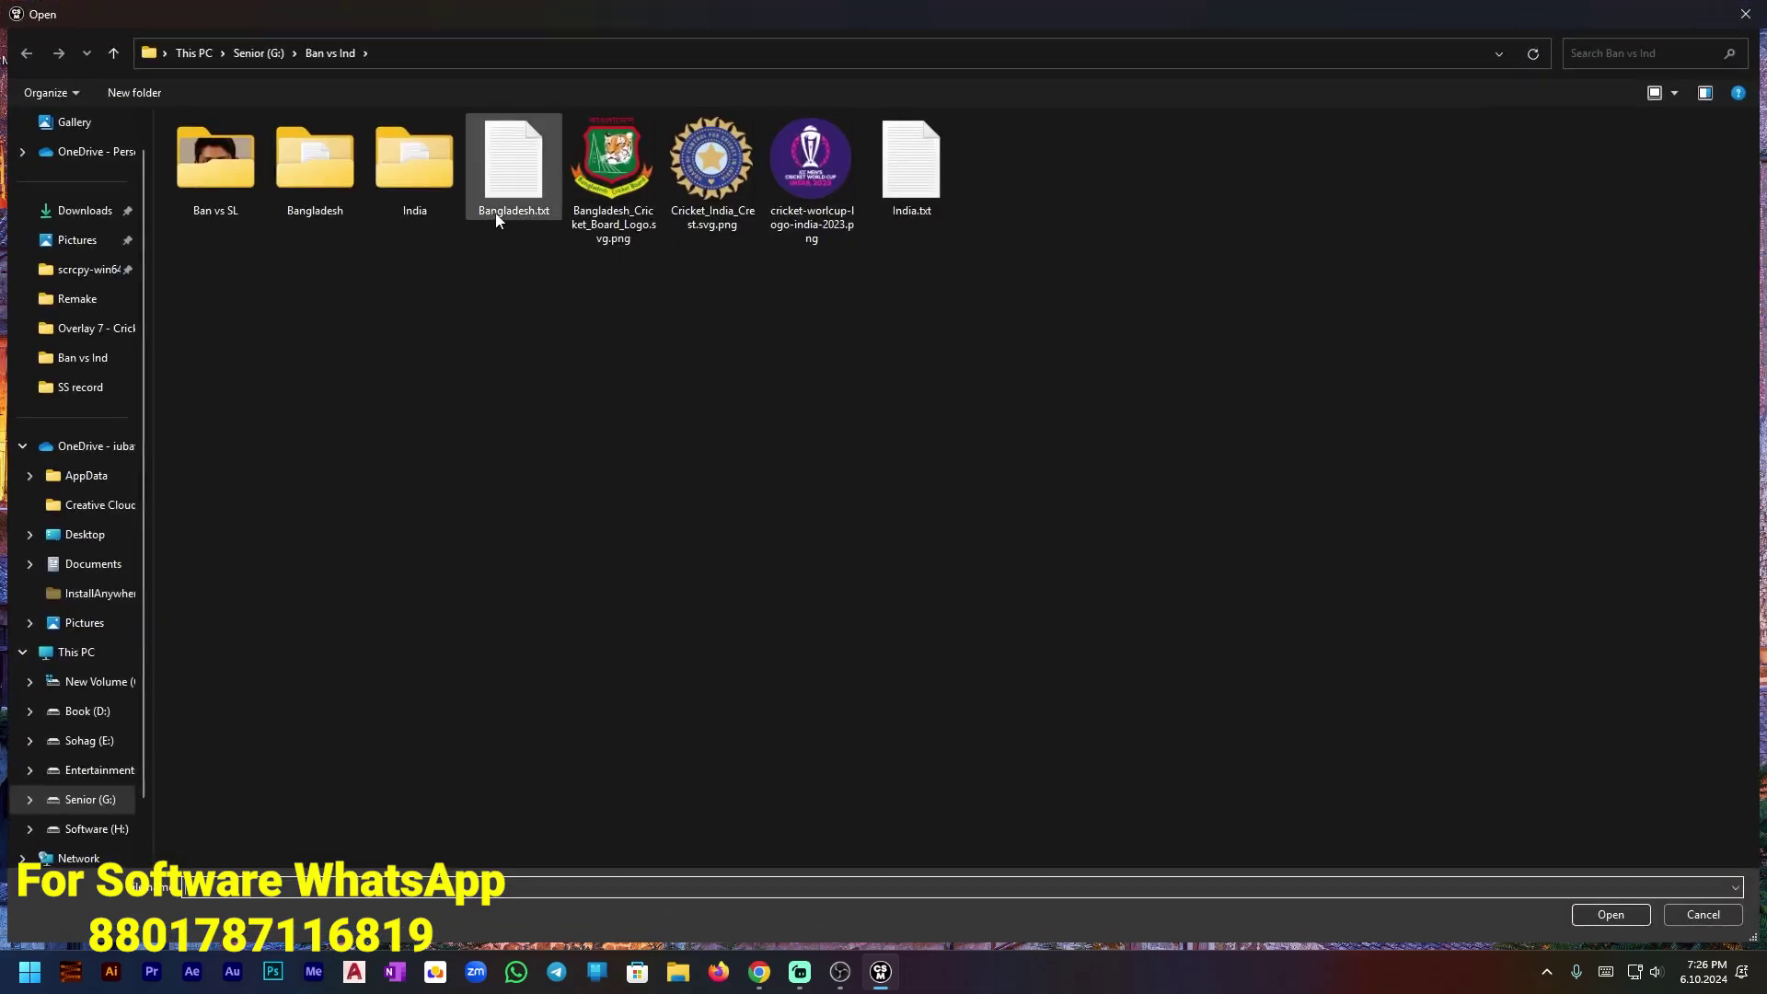
left_click(509, 191)
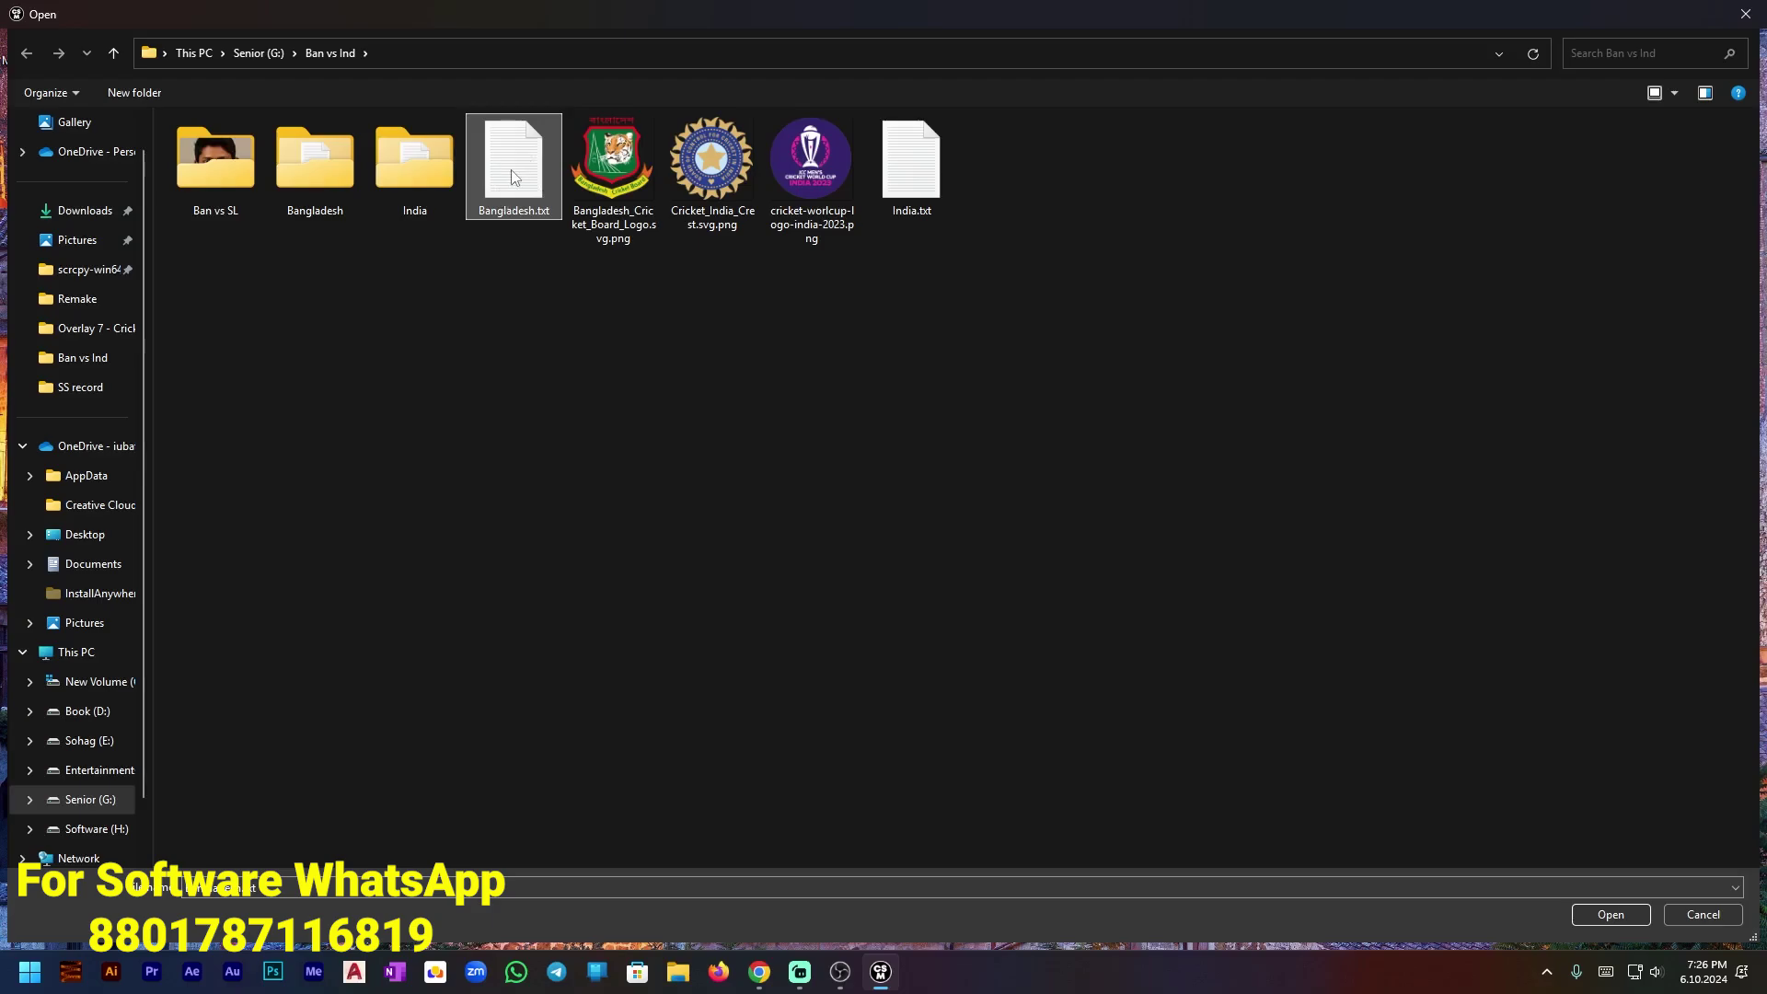
double_click(511, 177)
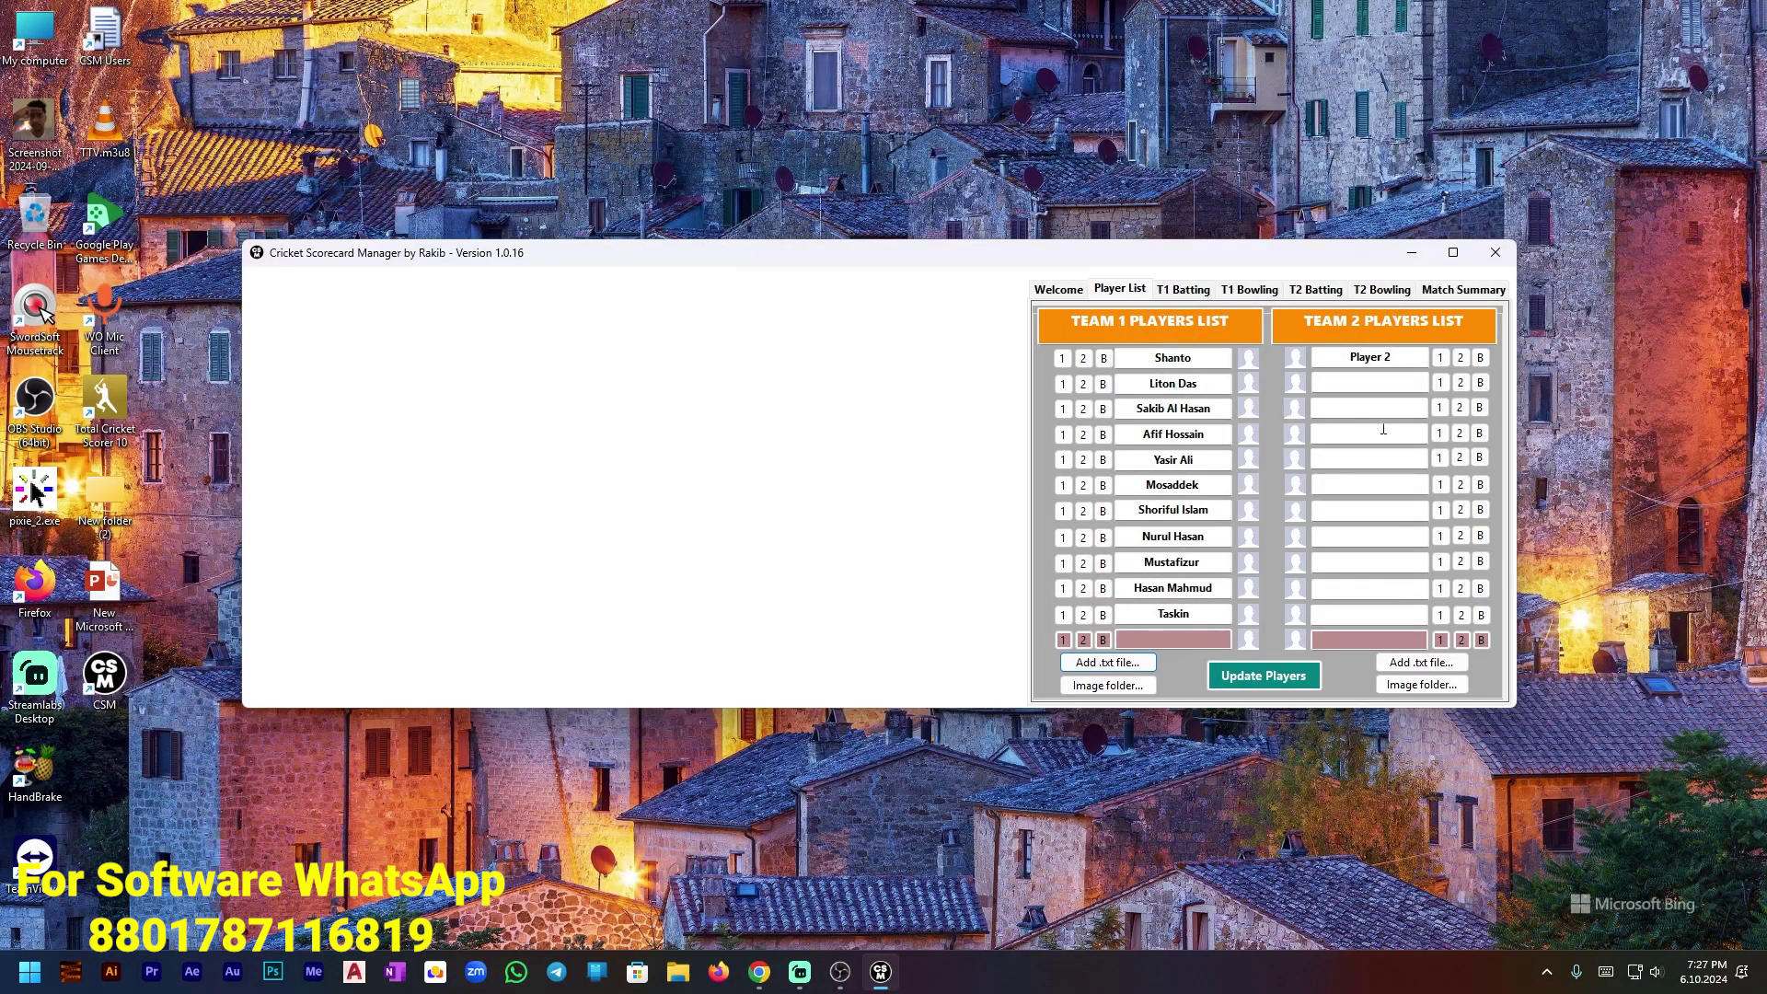
Use the Ban vs Ind > Bangladesh folder as Team 2's player image folder.
left_click(1422, 685)
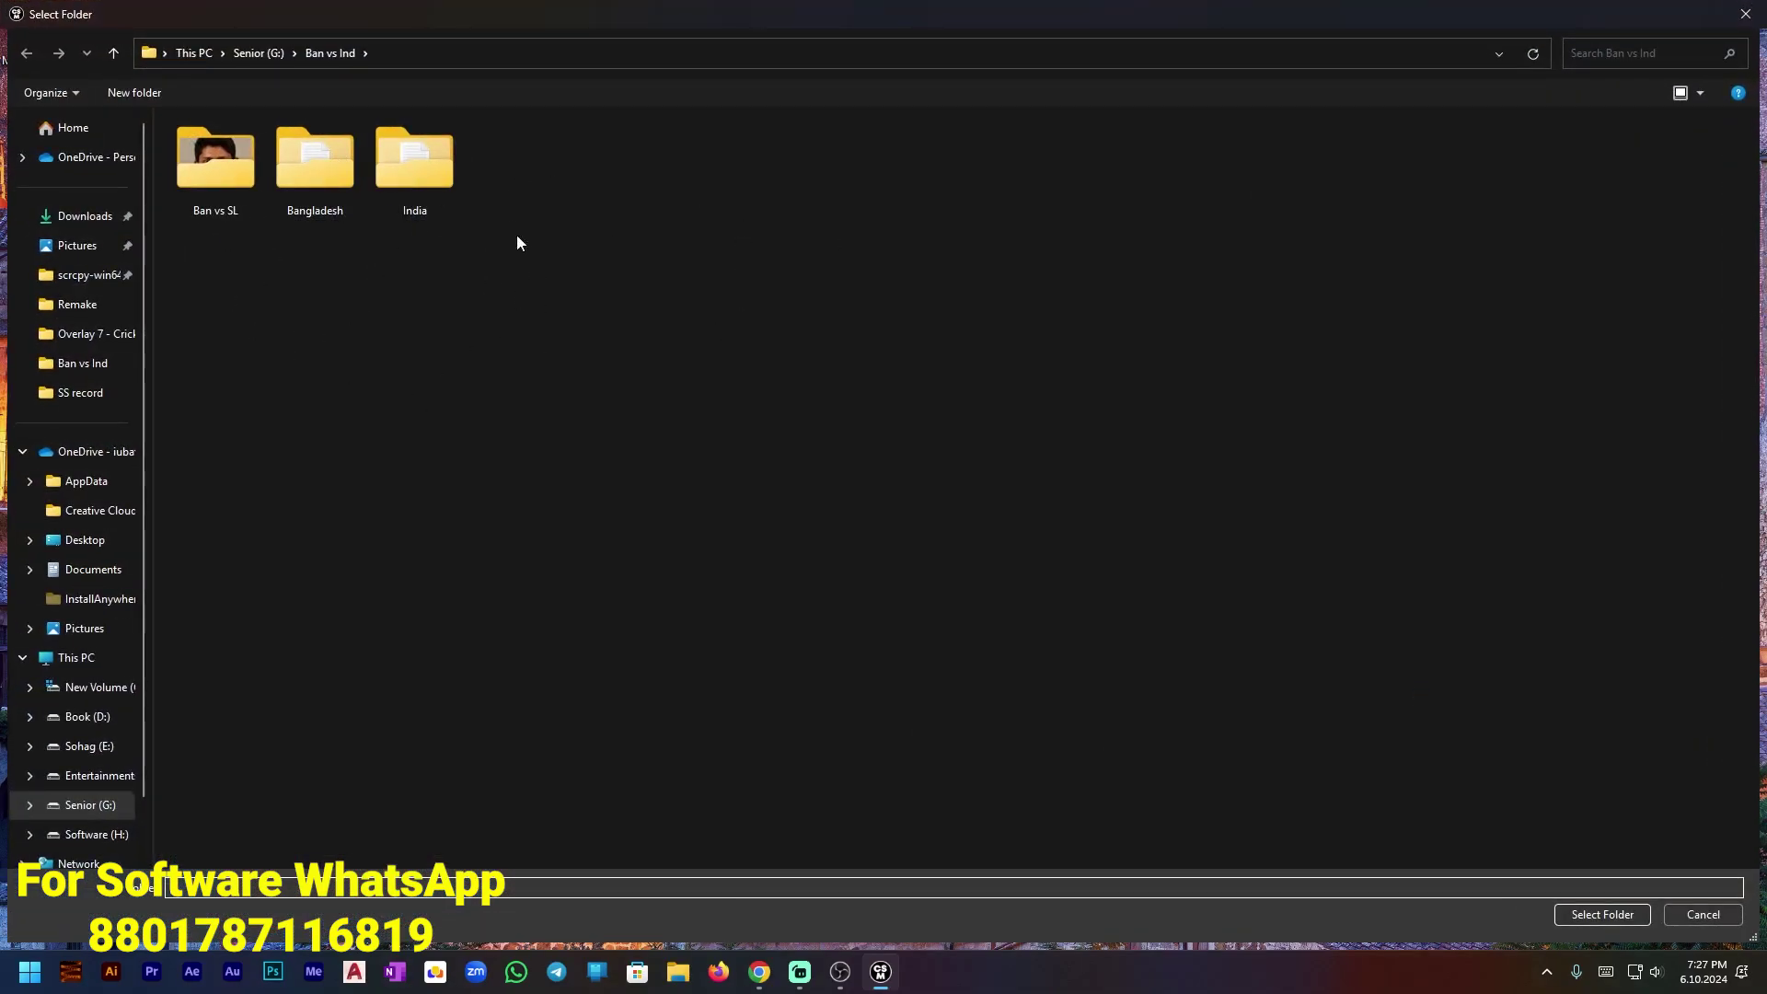
double_click(327, 191)
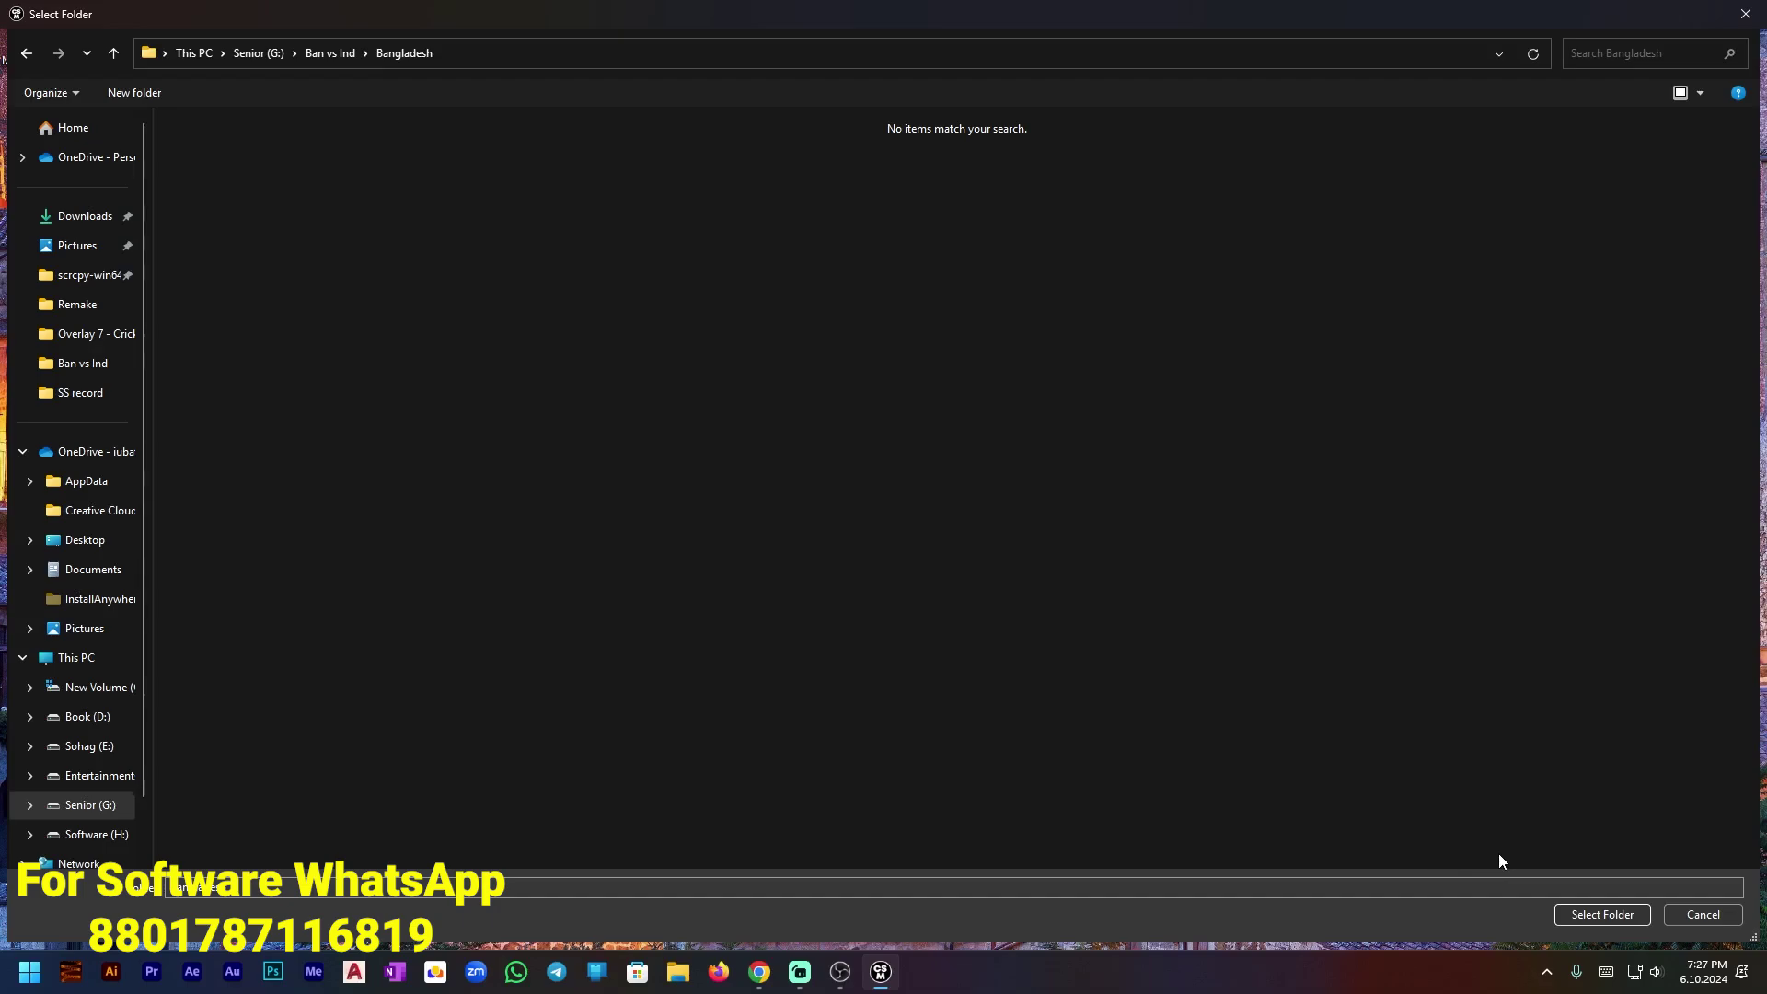
left_click(324, 55)
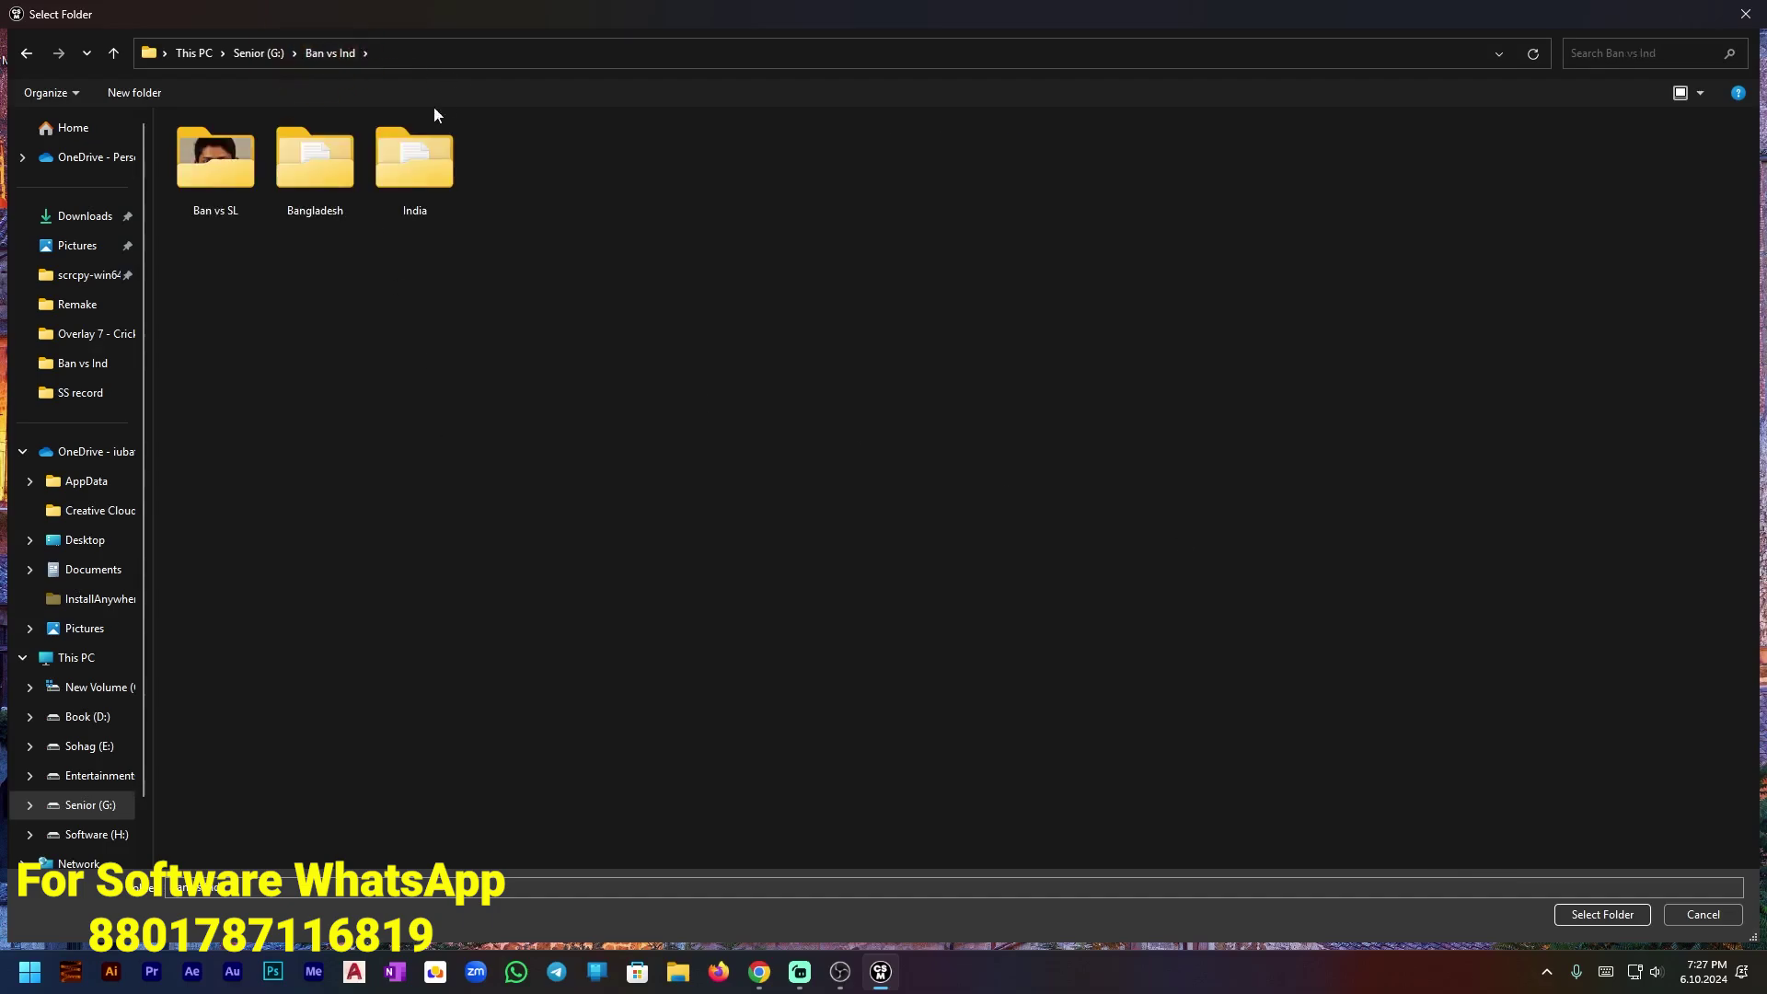
double_click(321, 168)
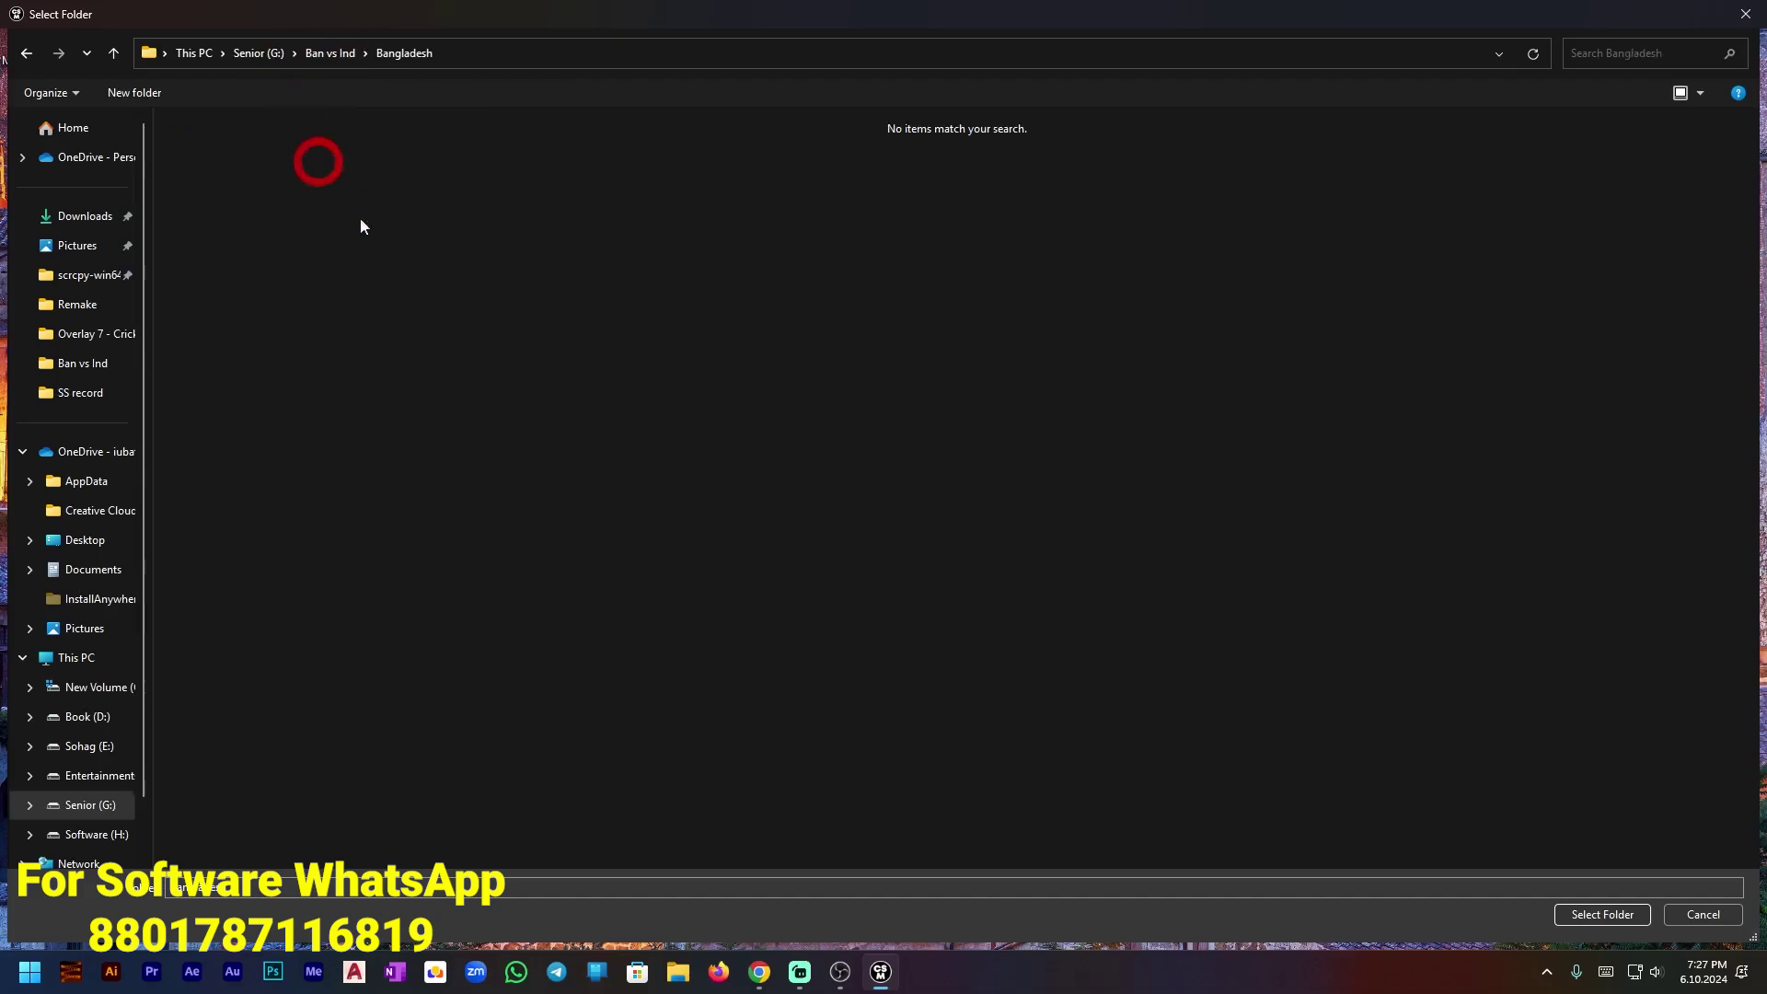
left_click(1612, 915)
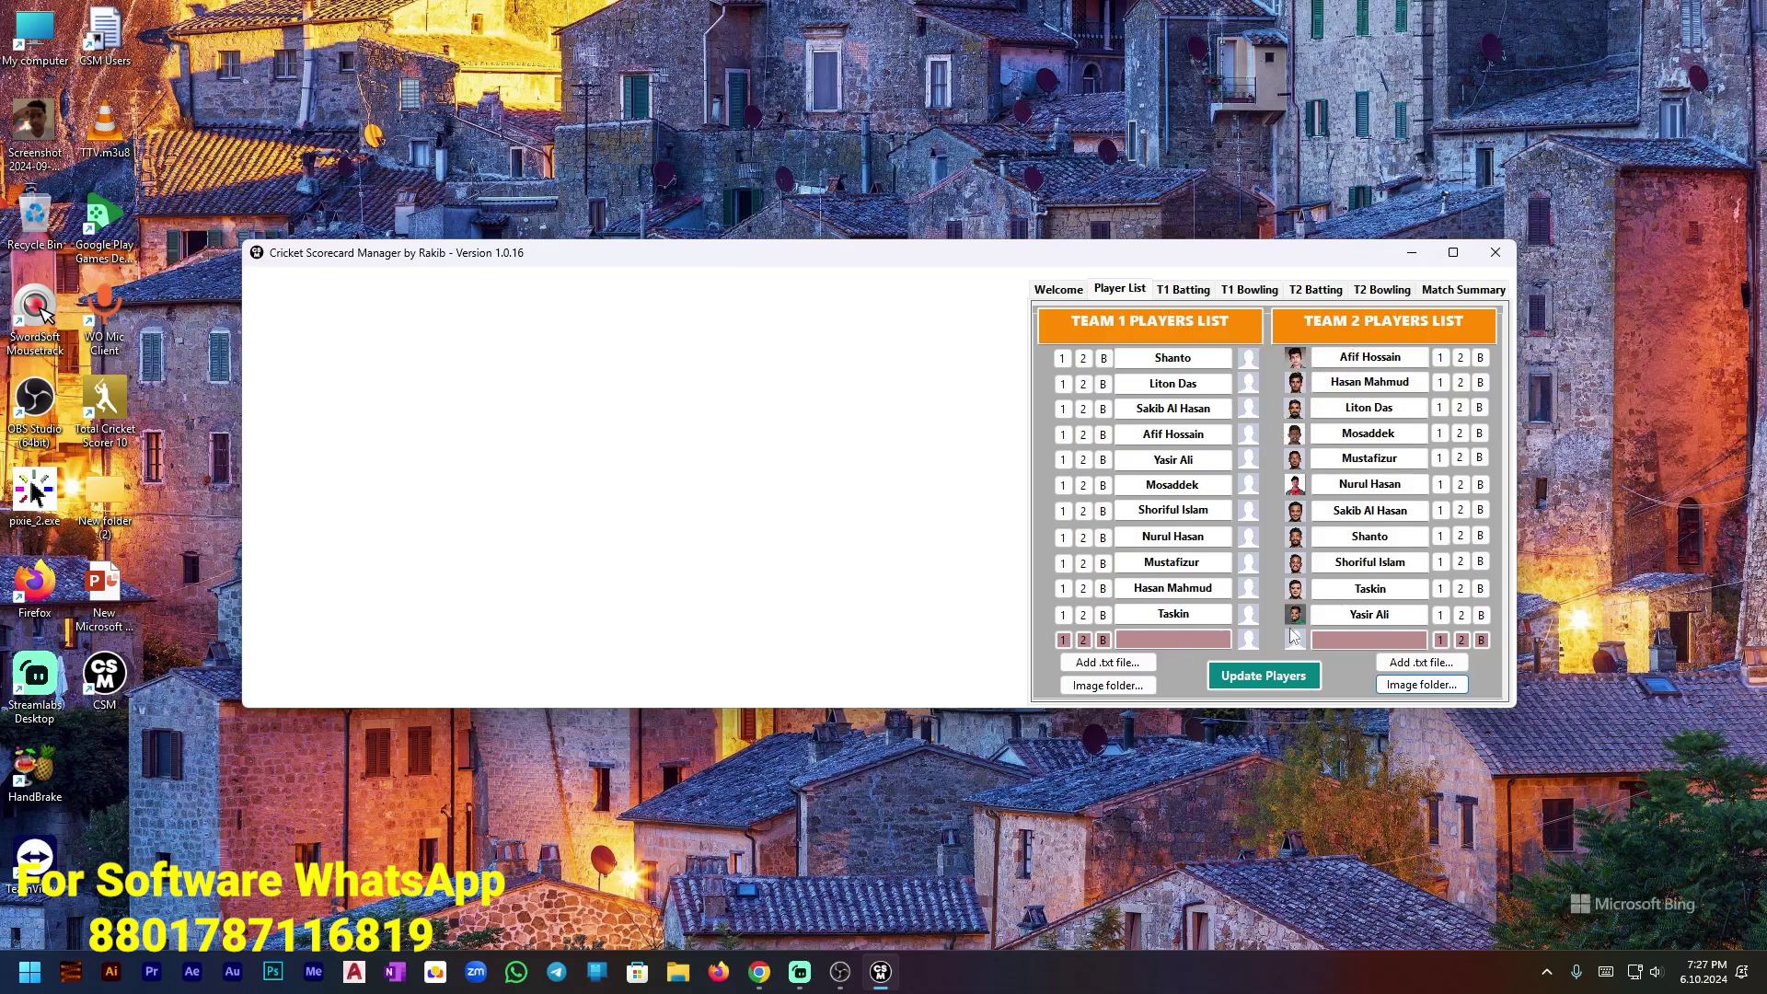
Use the Ban vs Ind > India folder for Team 2's player photos.
left_click(1422, 691)
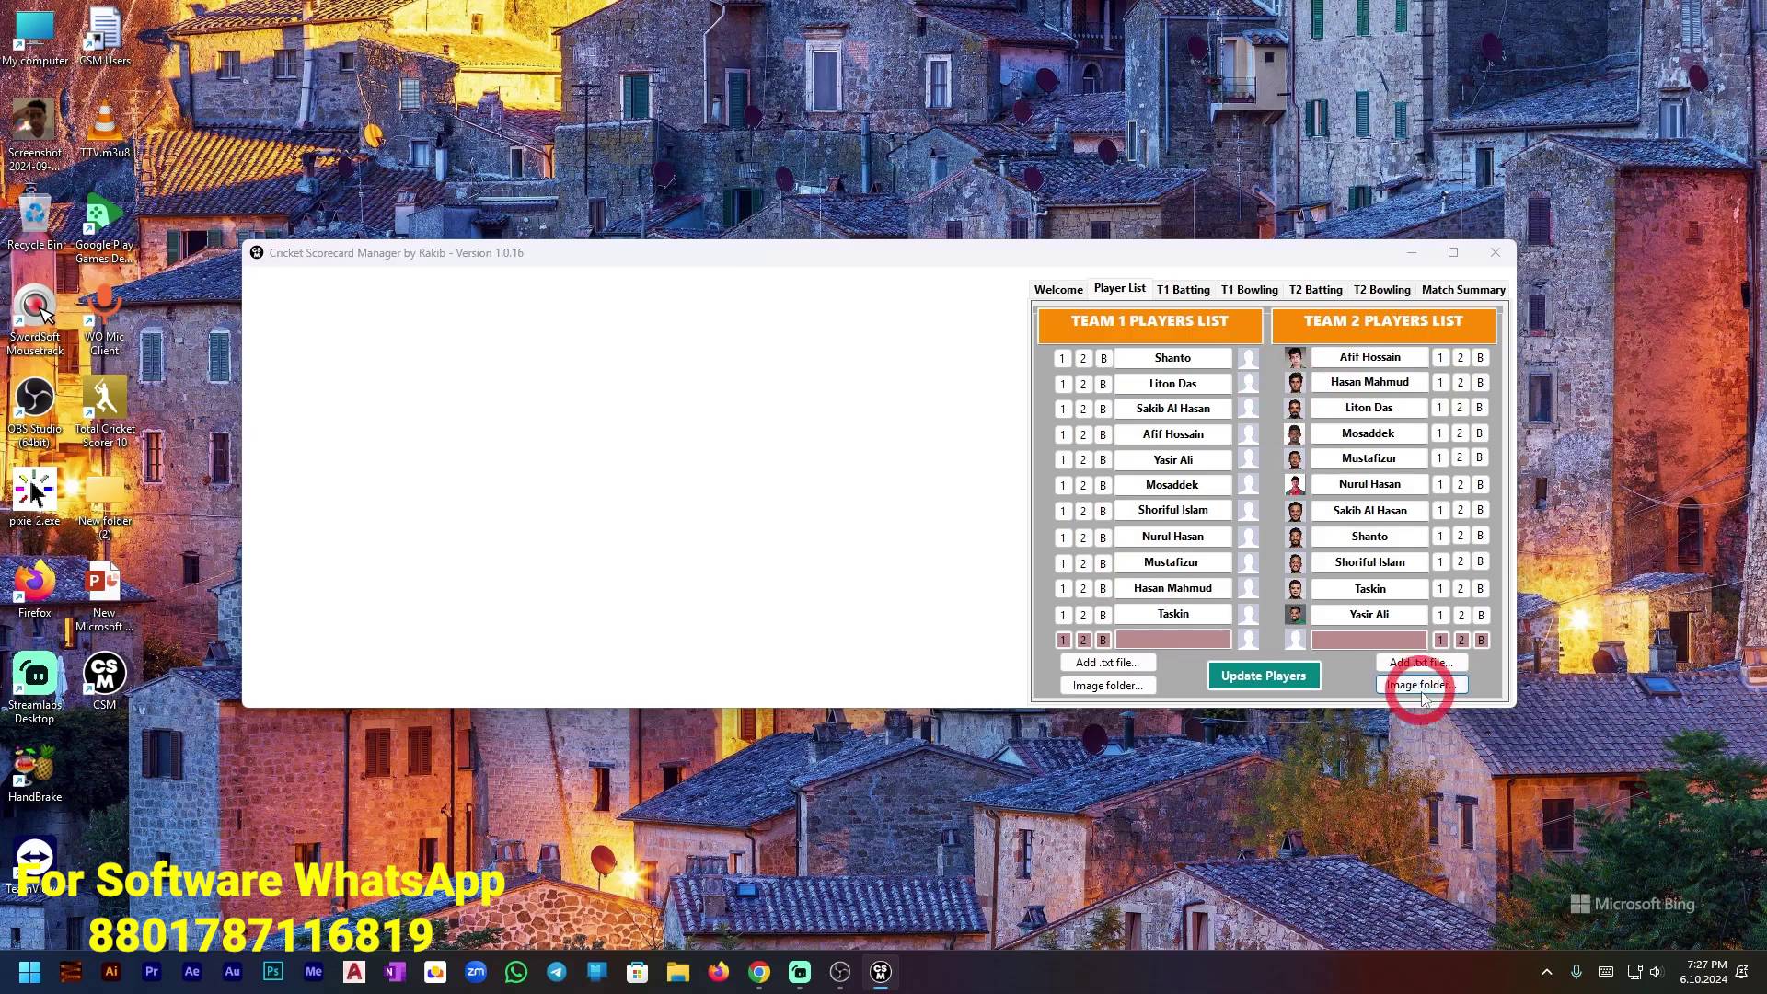
left_click(341, 52)
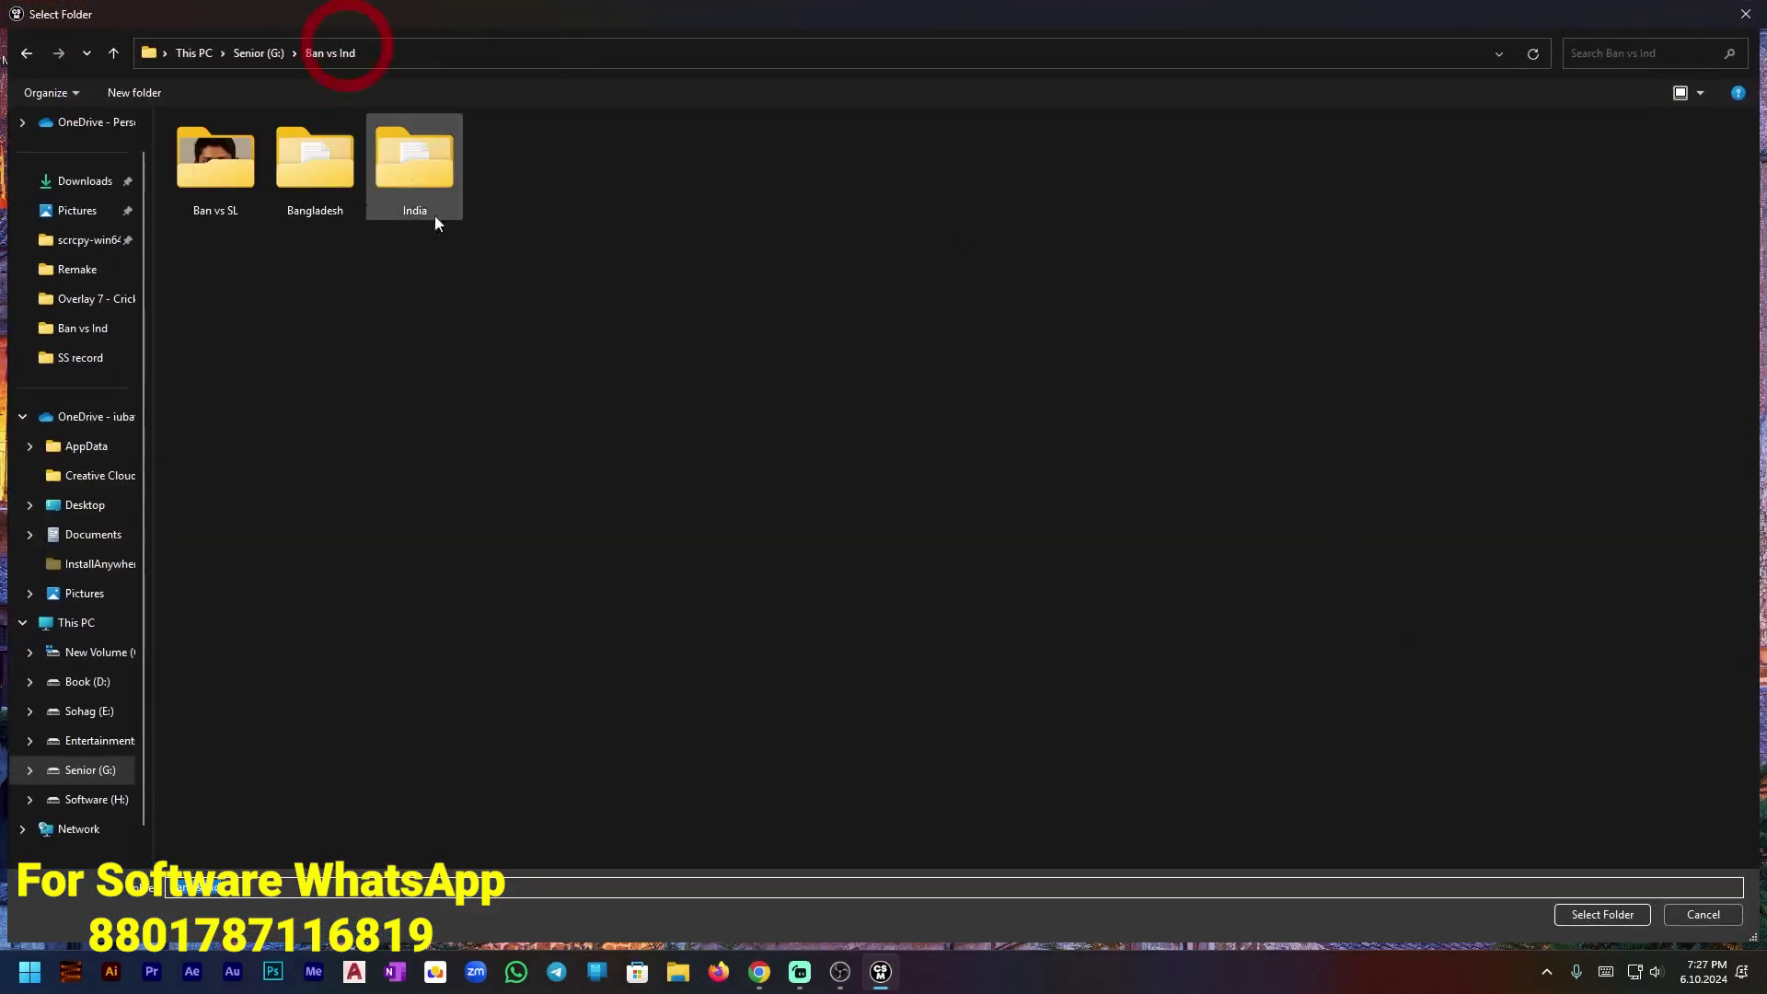
double_click(438, 166)
left_click(1591, 917)
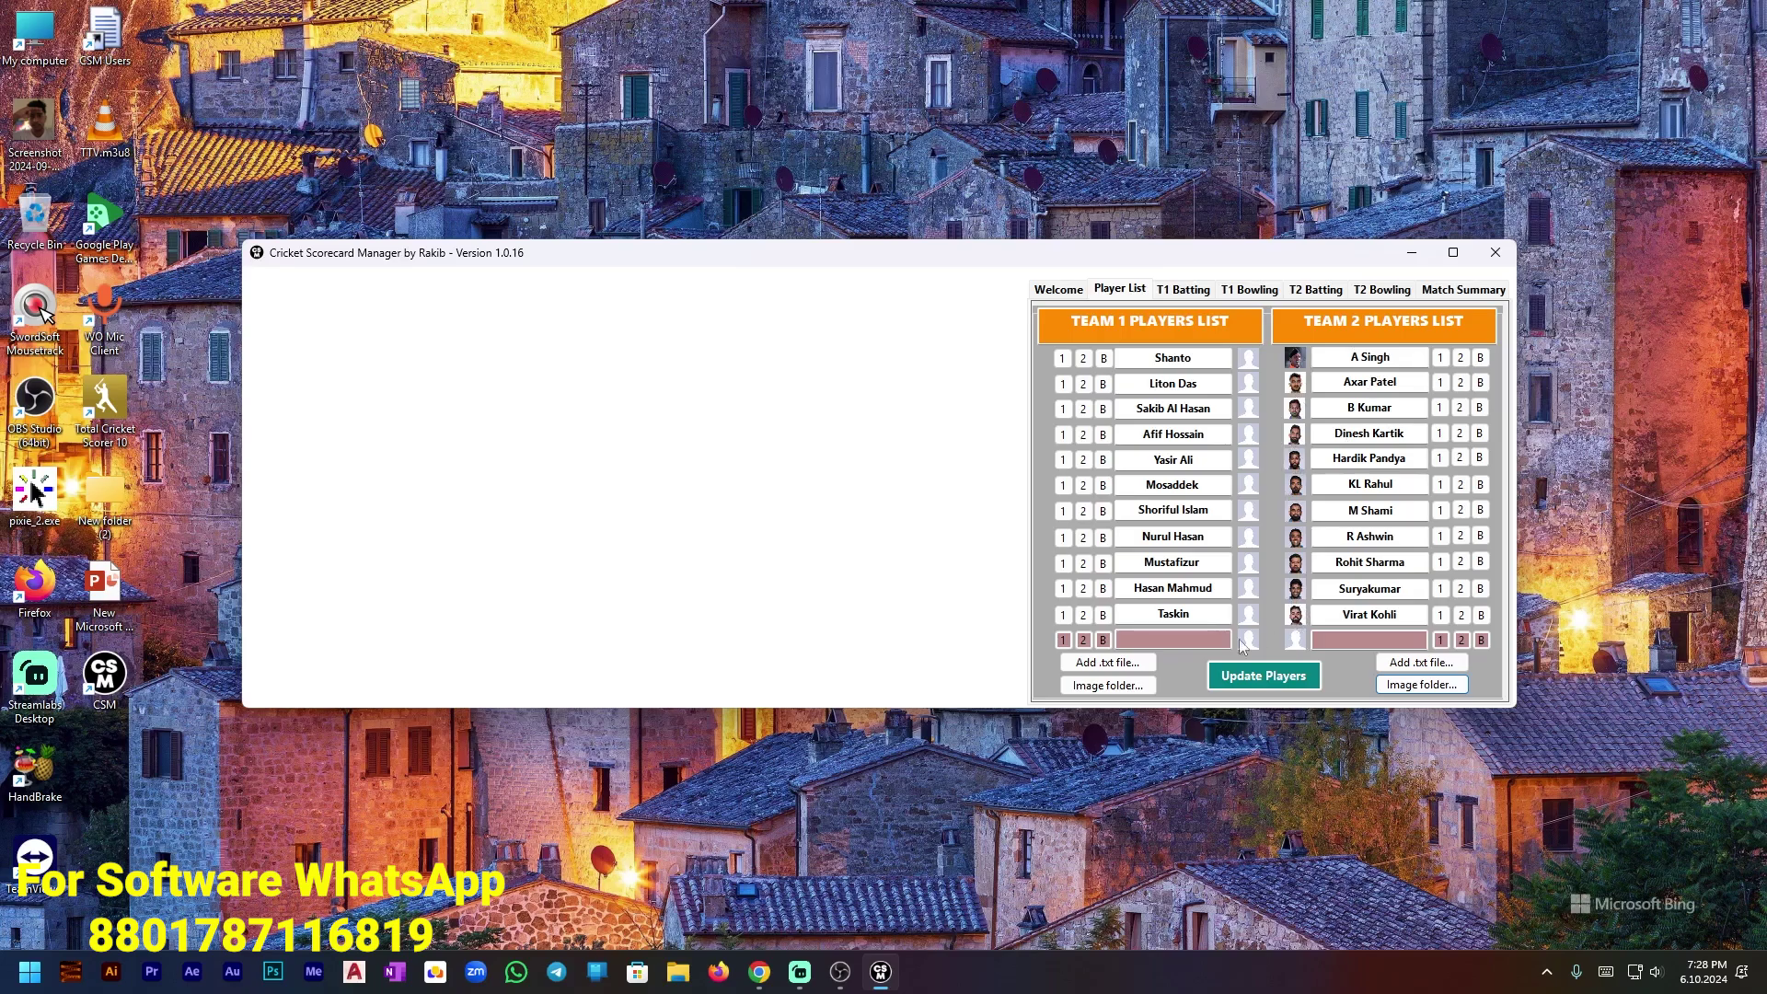
Use the Ban vs Ind > Bangladesh folder for Team 1's player photos.
left_click(1129, 694)
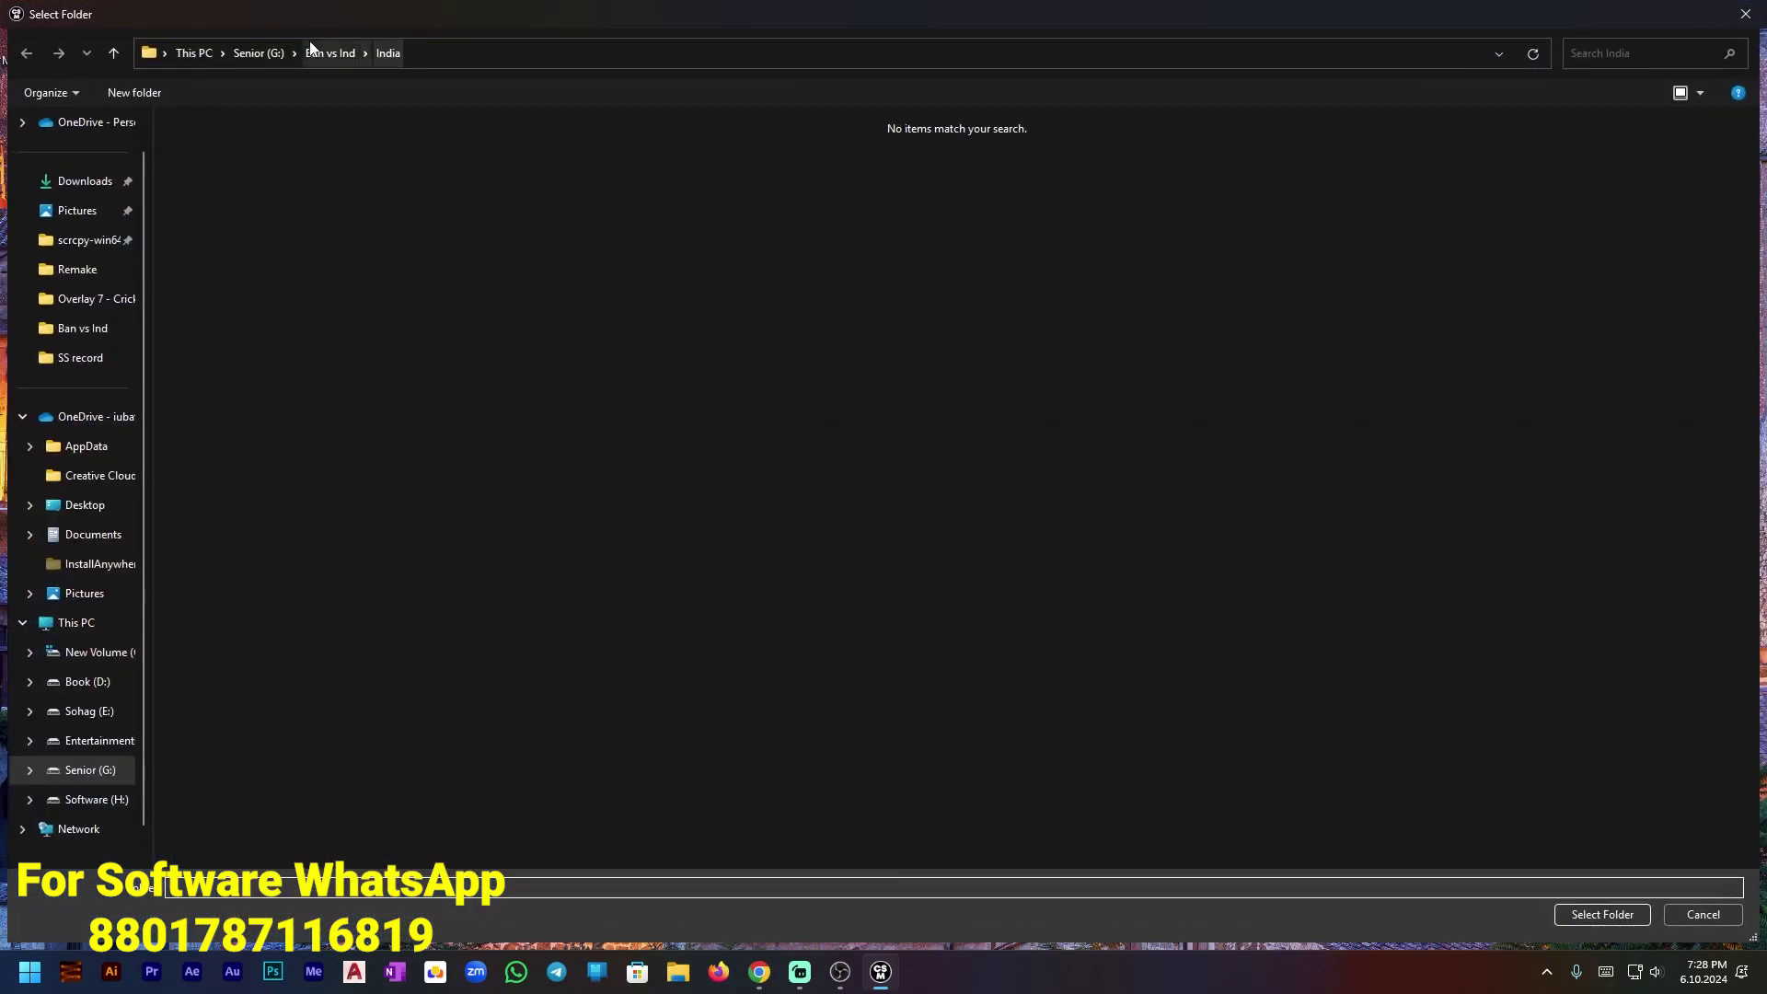
left_click(318, 53)
double_click(315, 159)
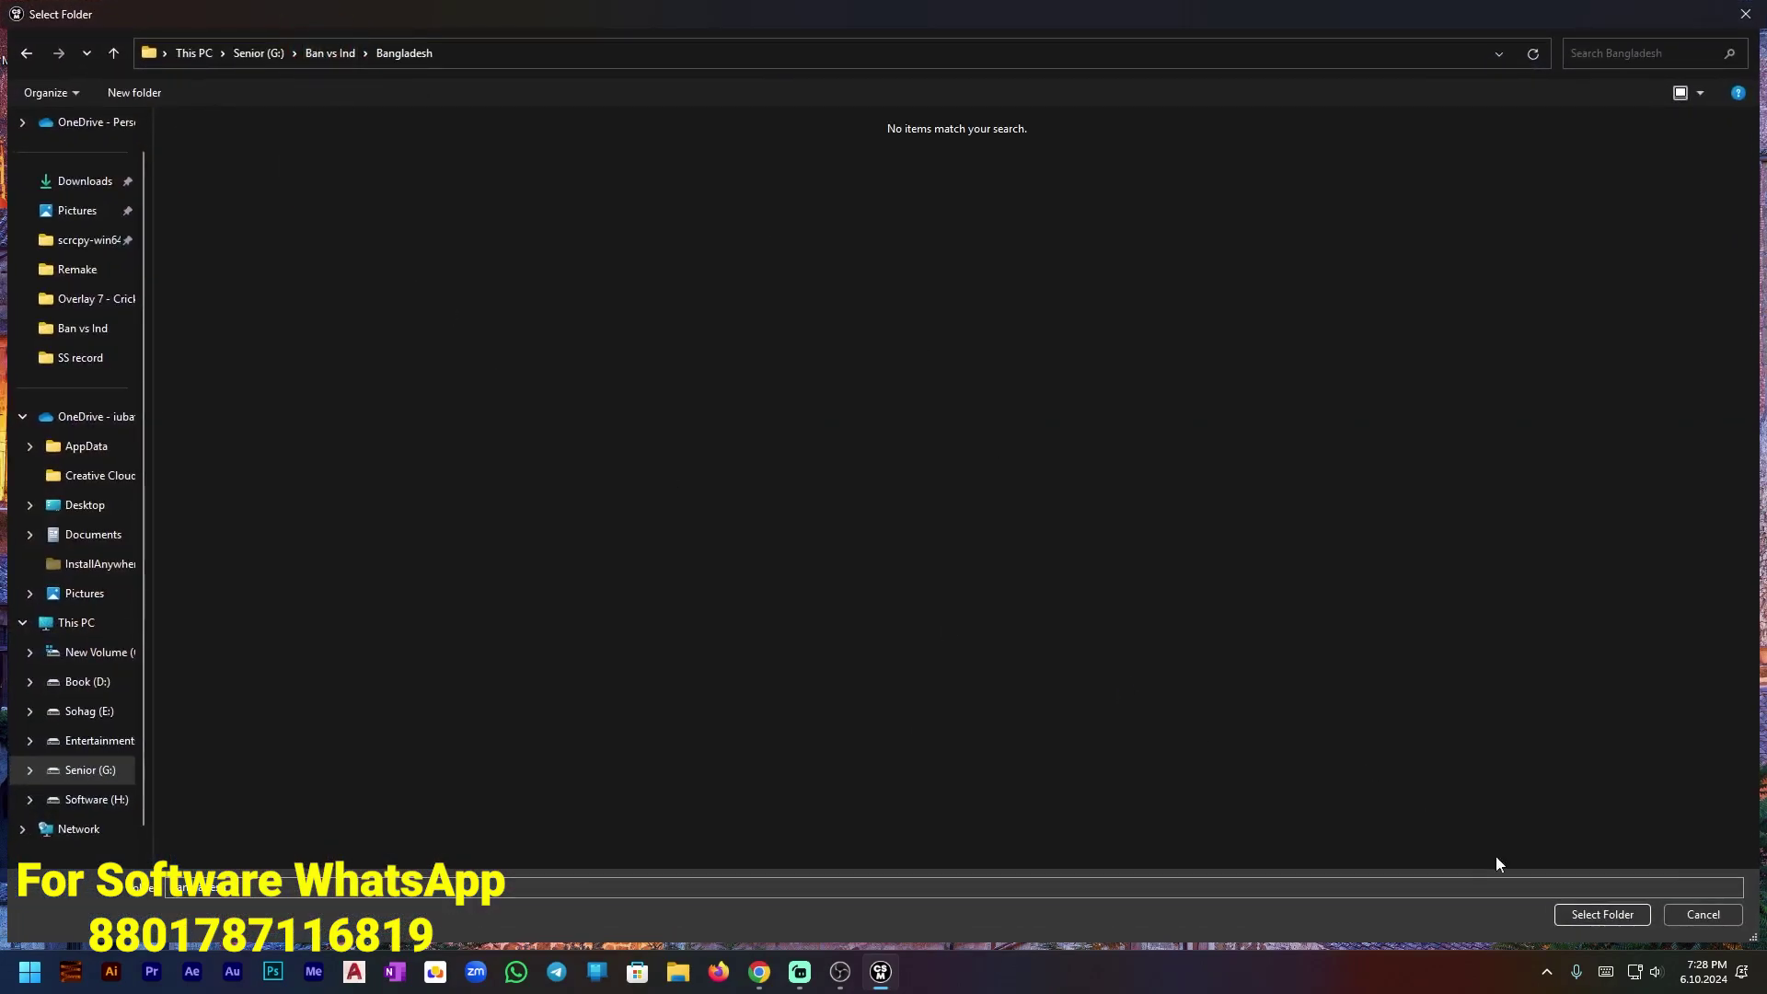
left_click(1601, 914)
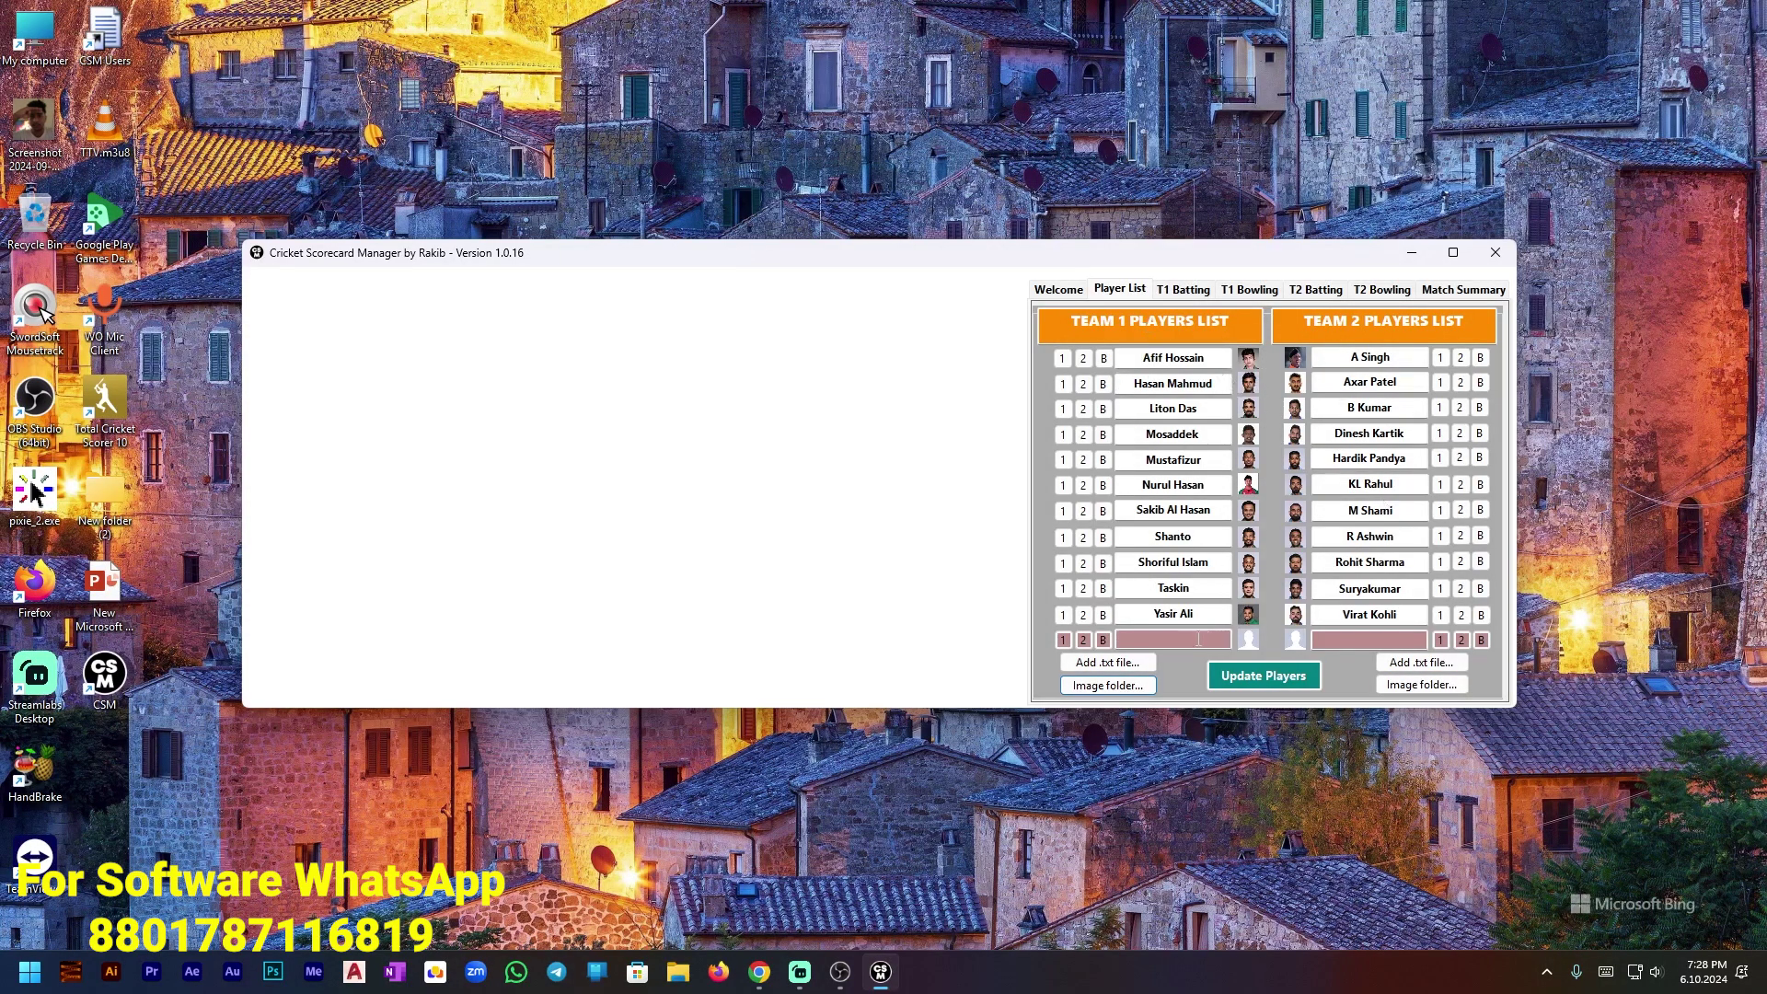
Update players, then submit captains Shanto and Rohit Sharma with wicket-keepers Liton Das and Dinesh Kartik.
left_click(1242, 679)
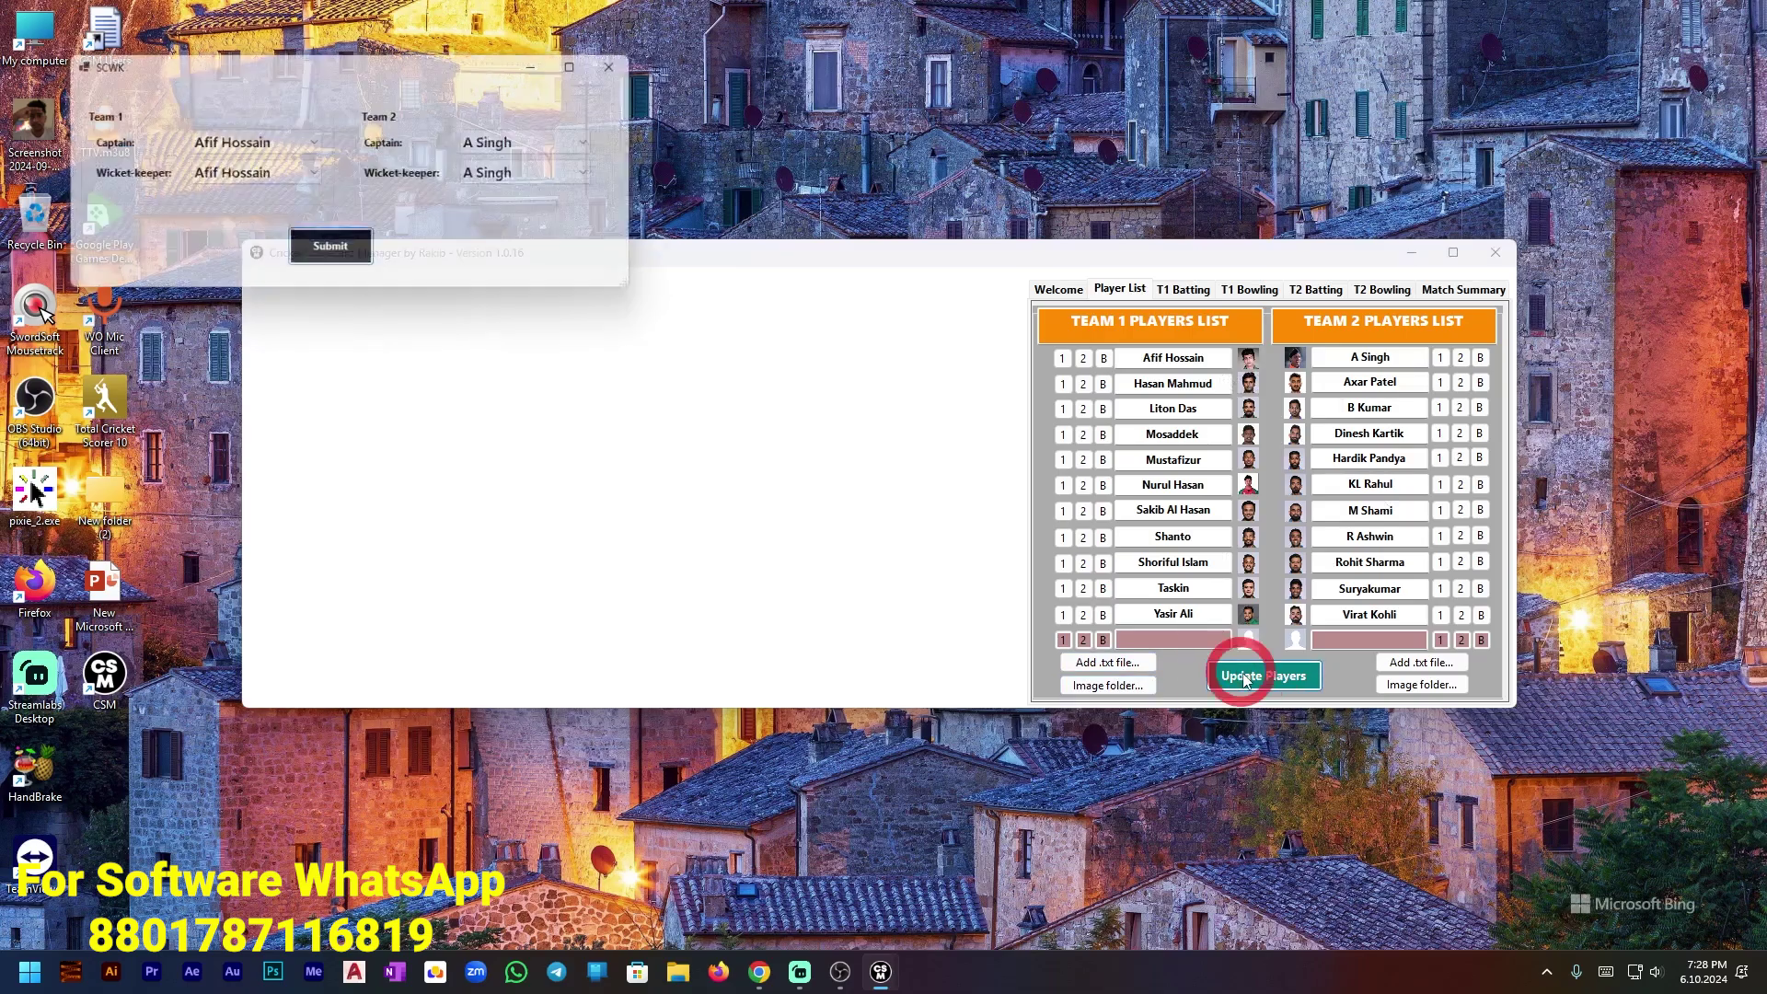
left_click(265, 144)
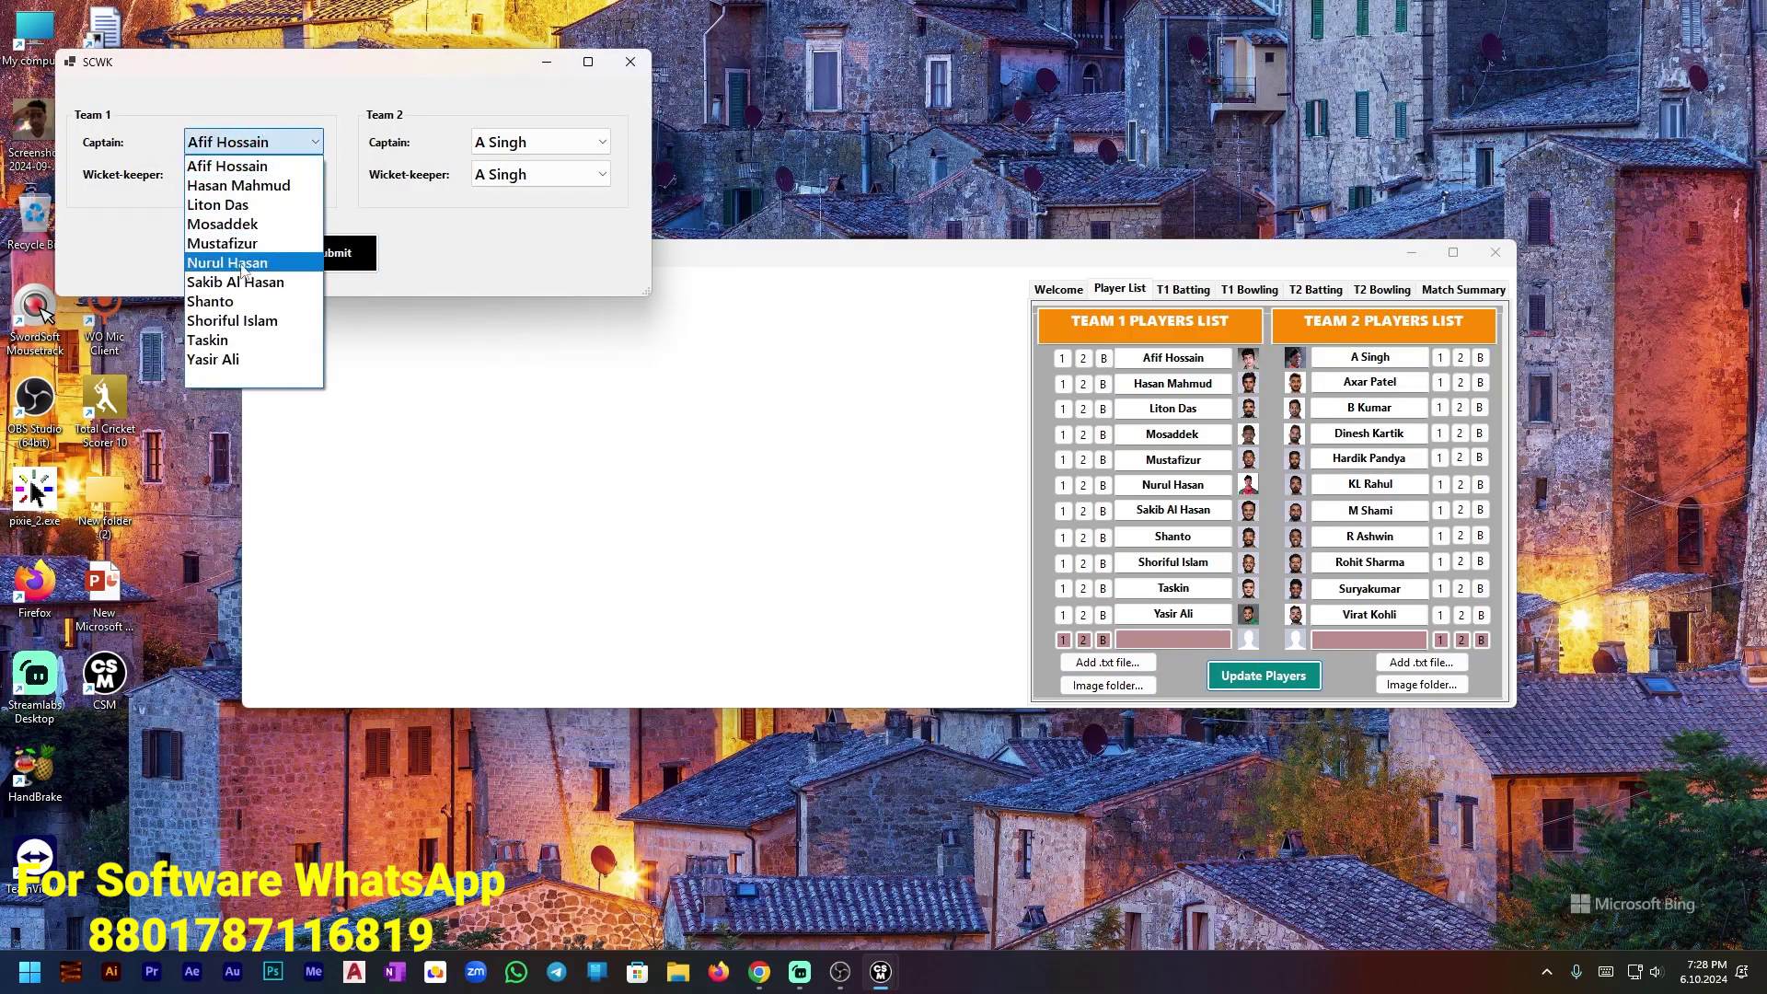
left_click(221, 301)
left_click(255, 175)
scroll(249, 221, "up", 1)
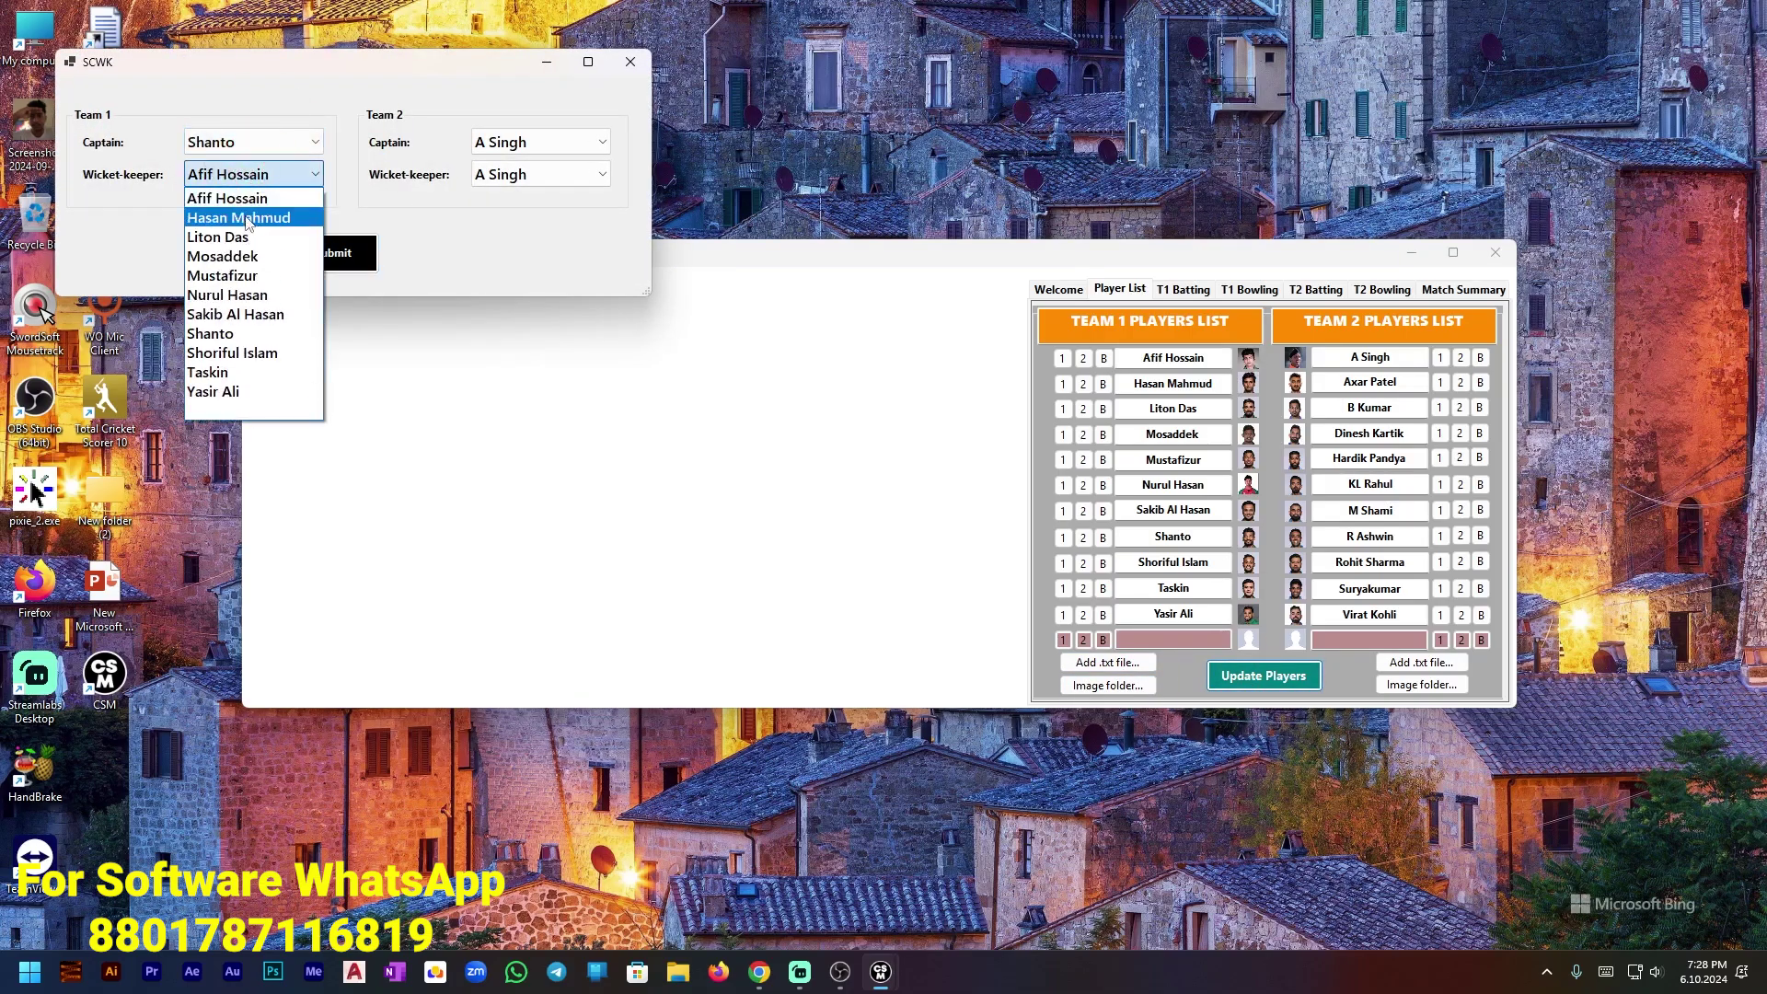
left_click(230, 238)
left_click(500, 139)
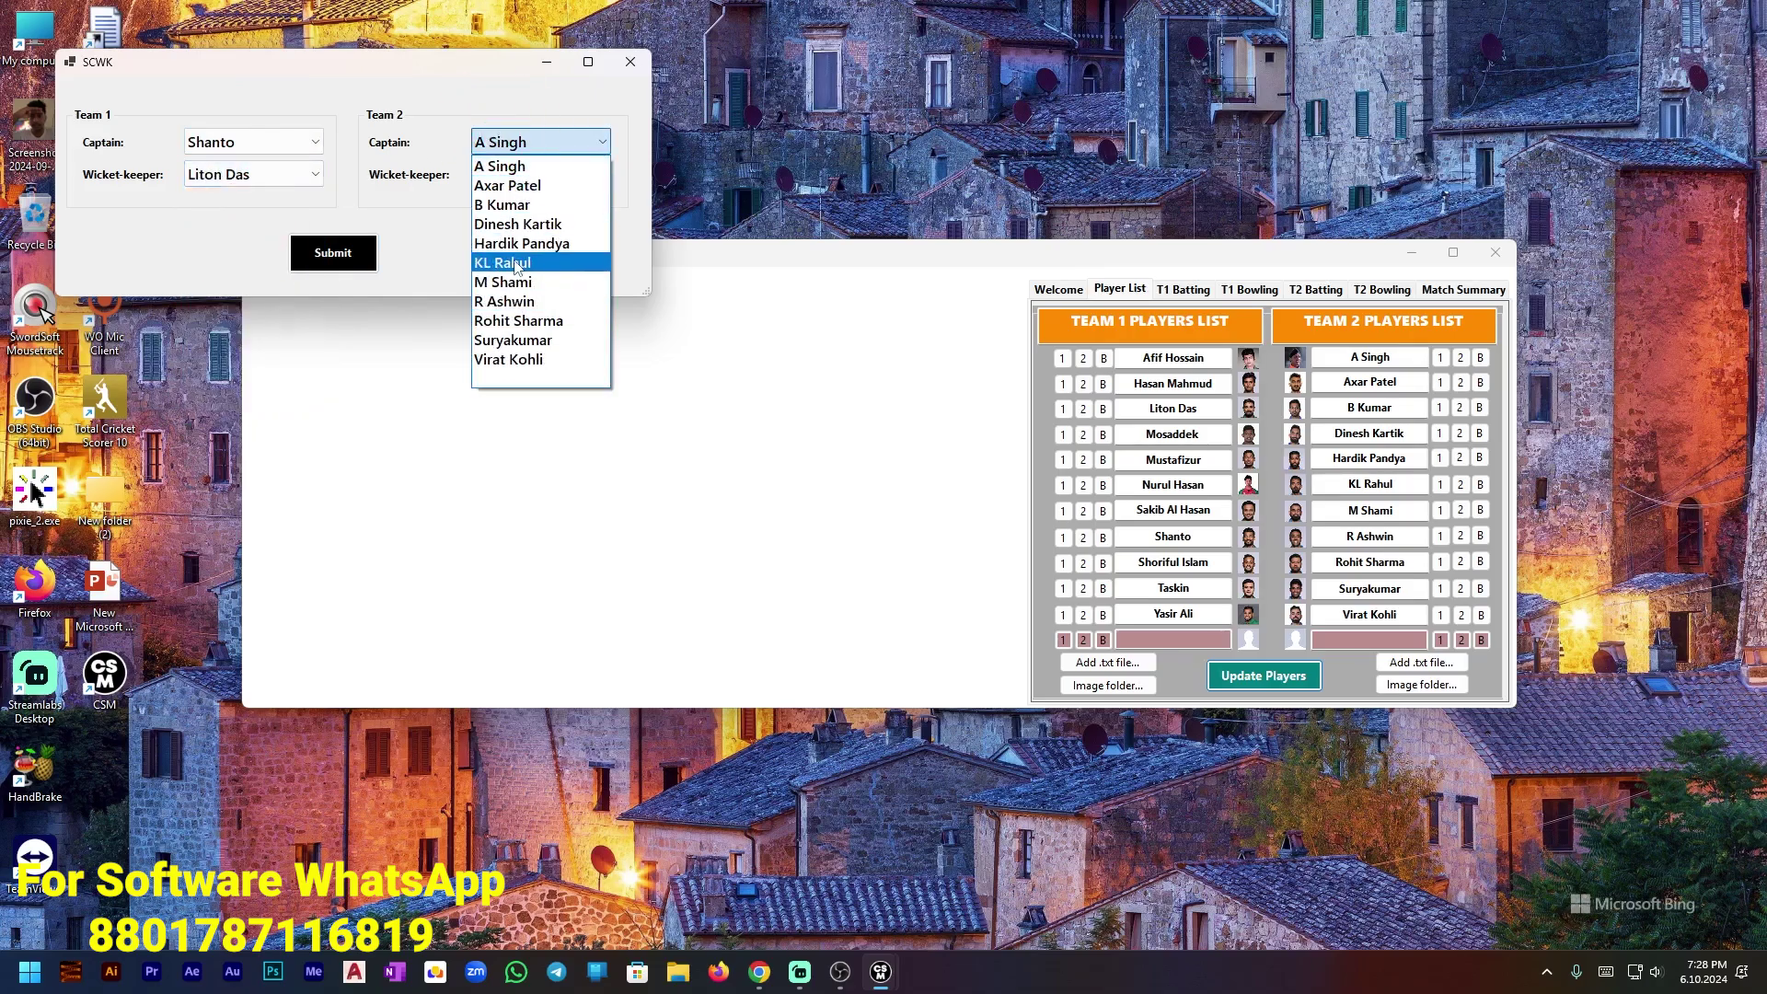
left_click(544, 334)
left_click(540, 174)
left_click(519, 256)
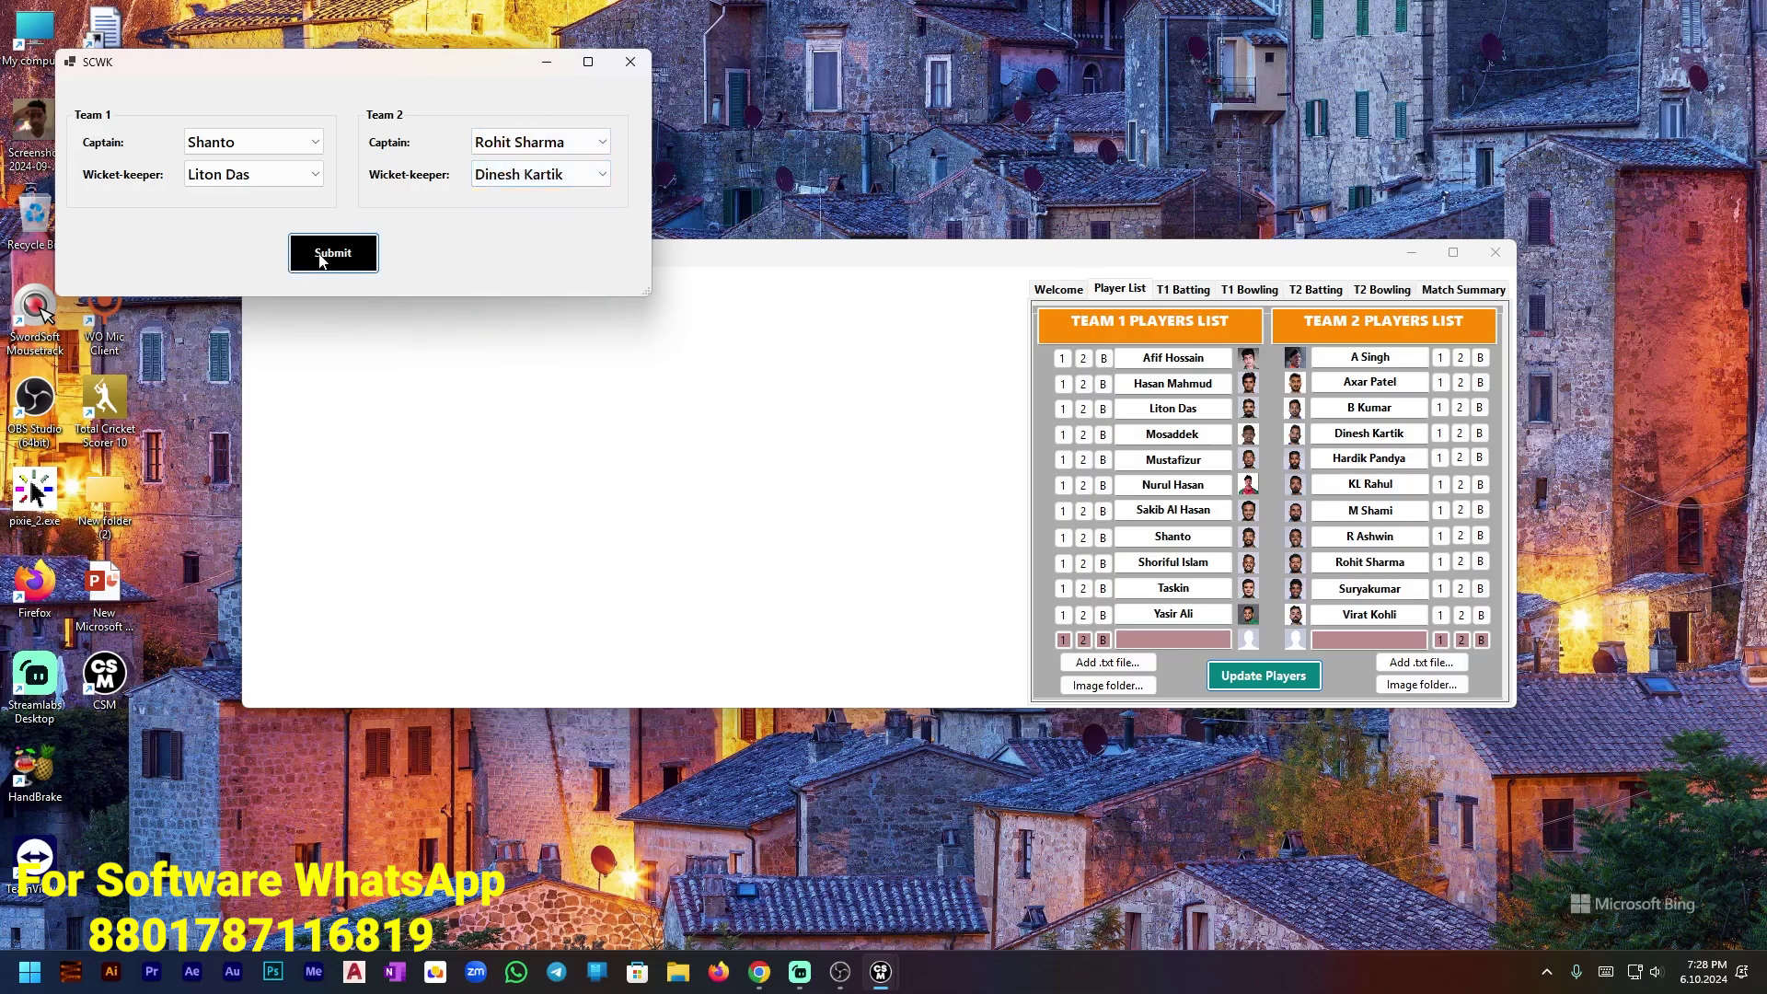
left_click(321, 260)
On the Welcome page, set the World Cup image as the tournament logo.
left_click(1061, 295)
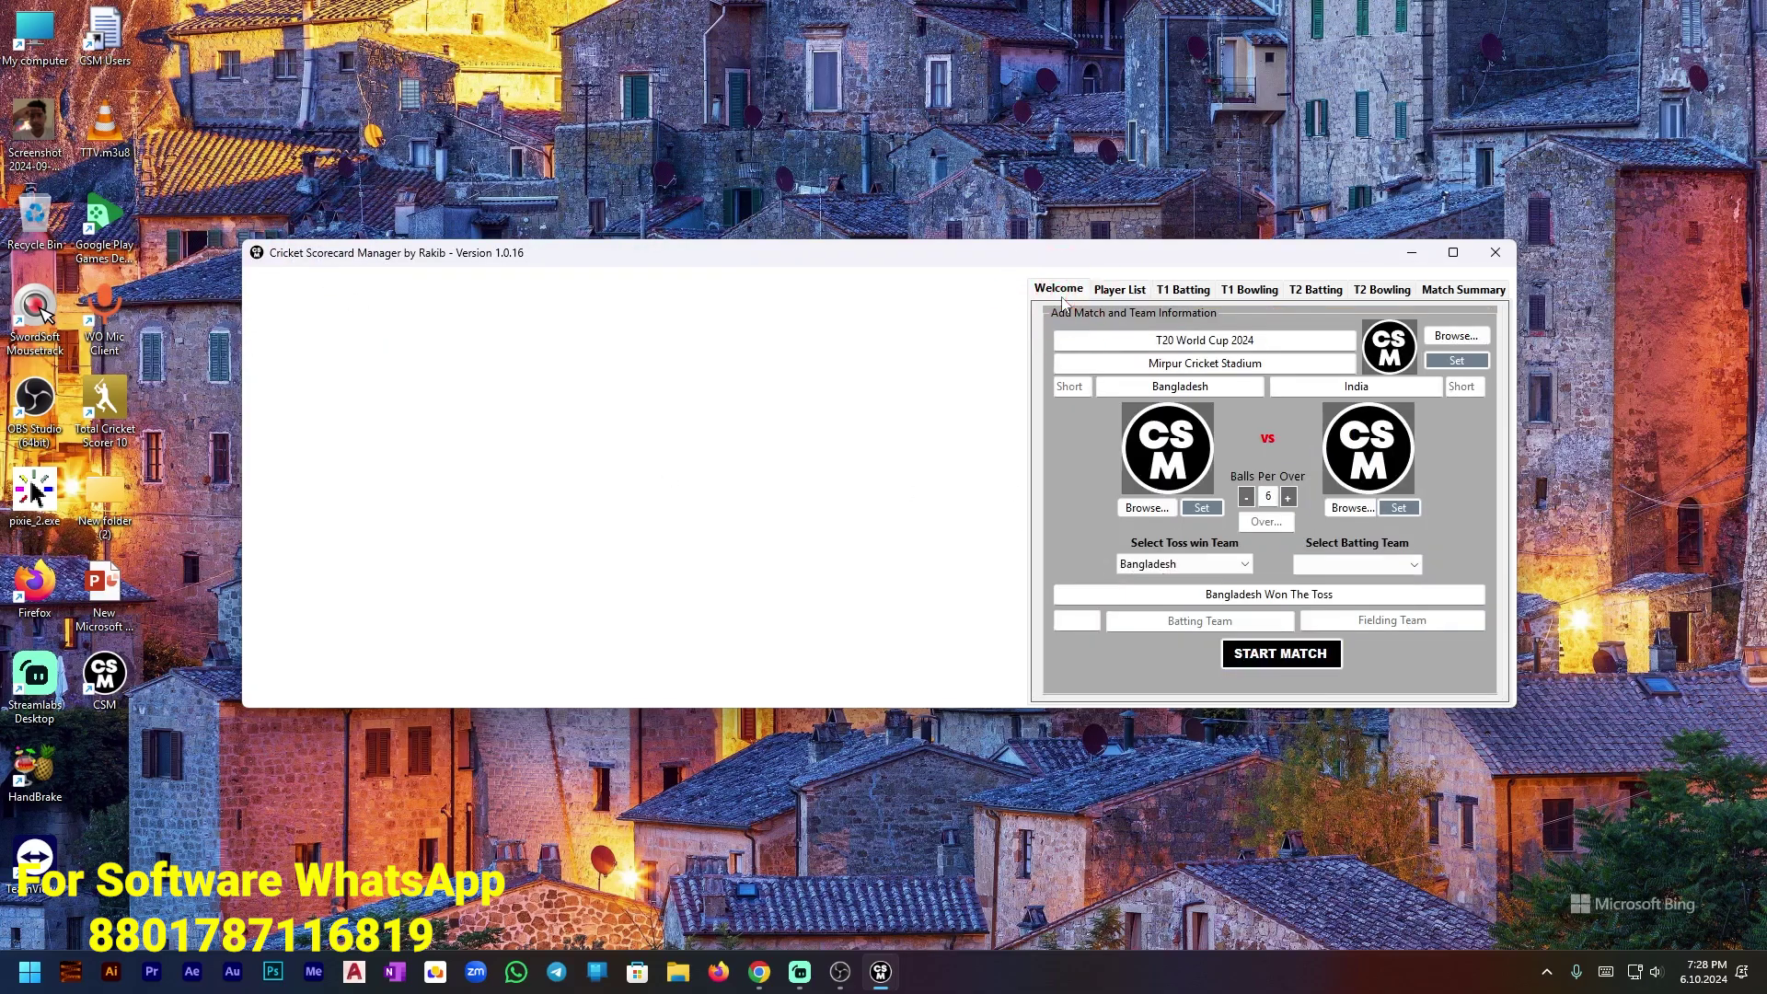
left_click(1456, 335)
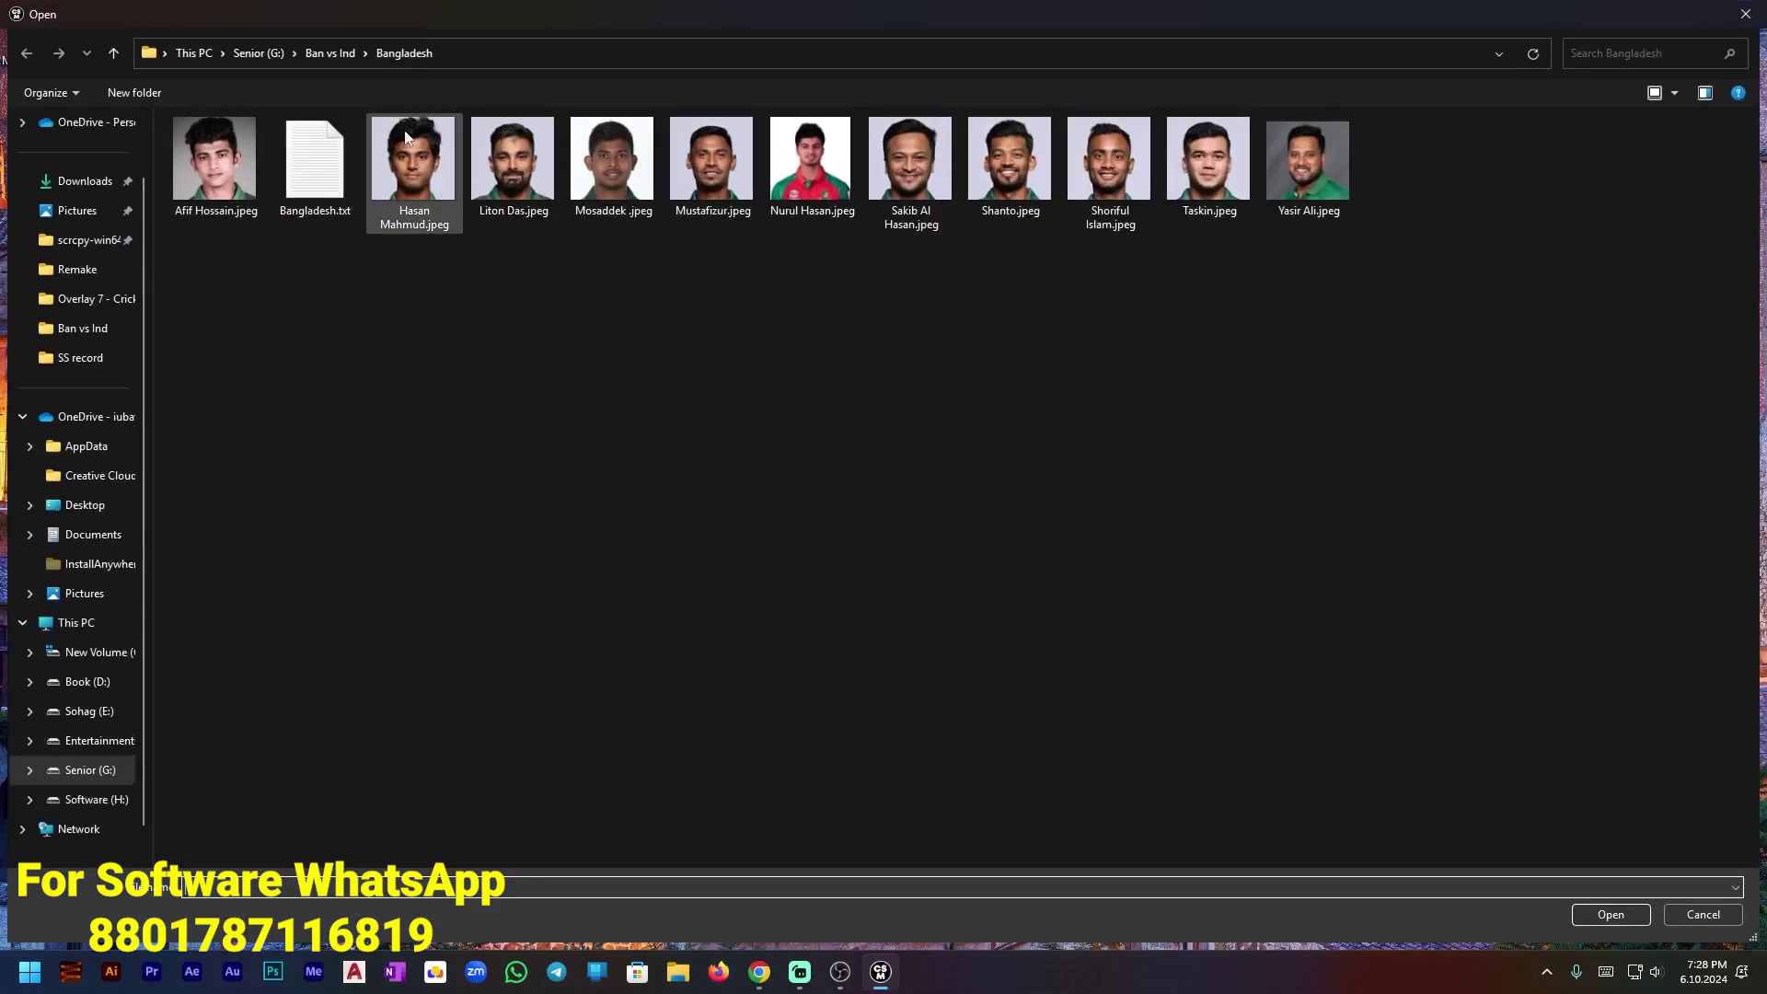
left_click(308, 53)
left_click(799, 175)
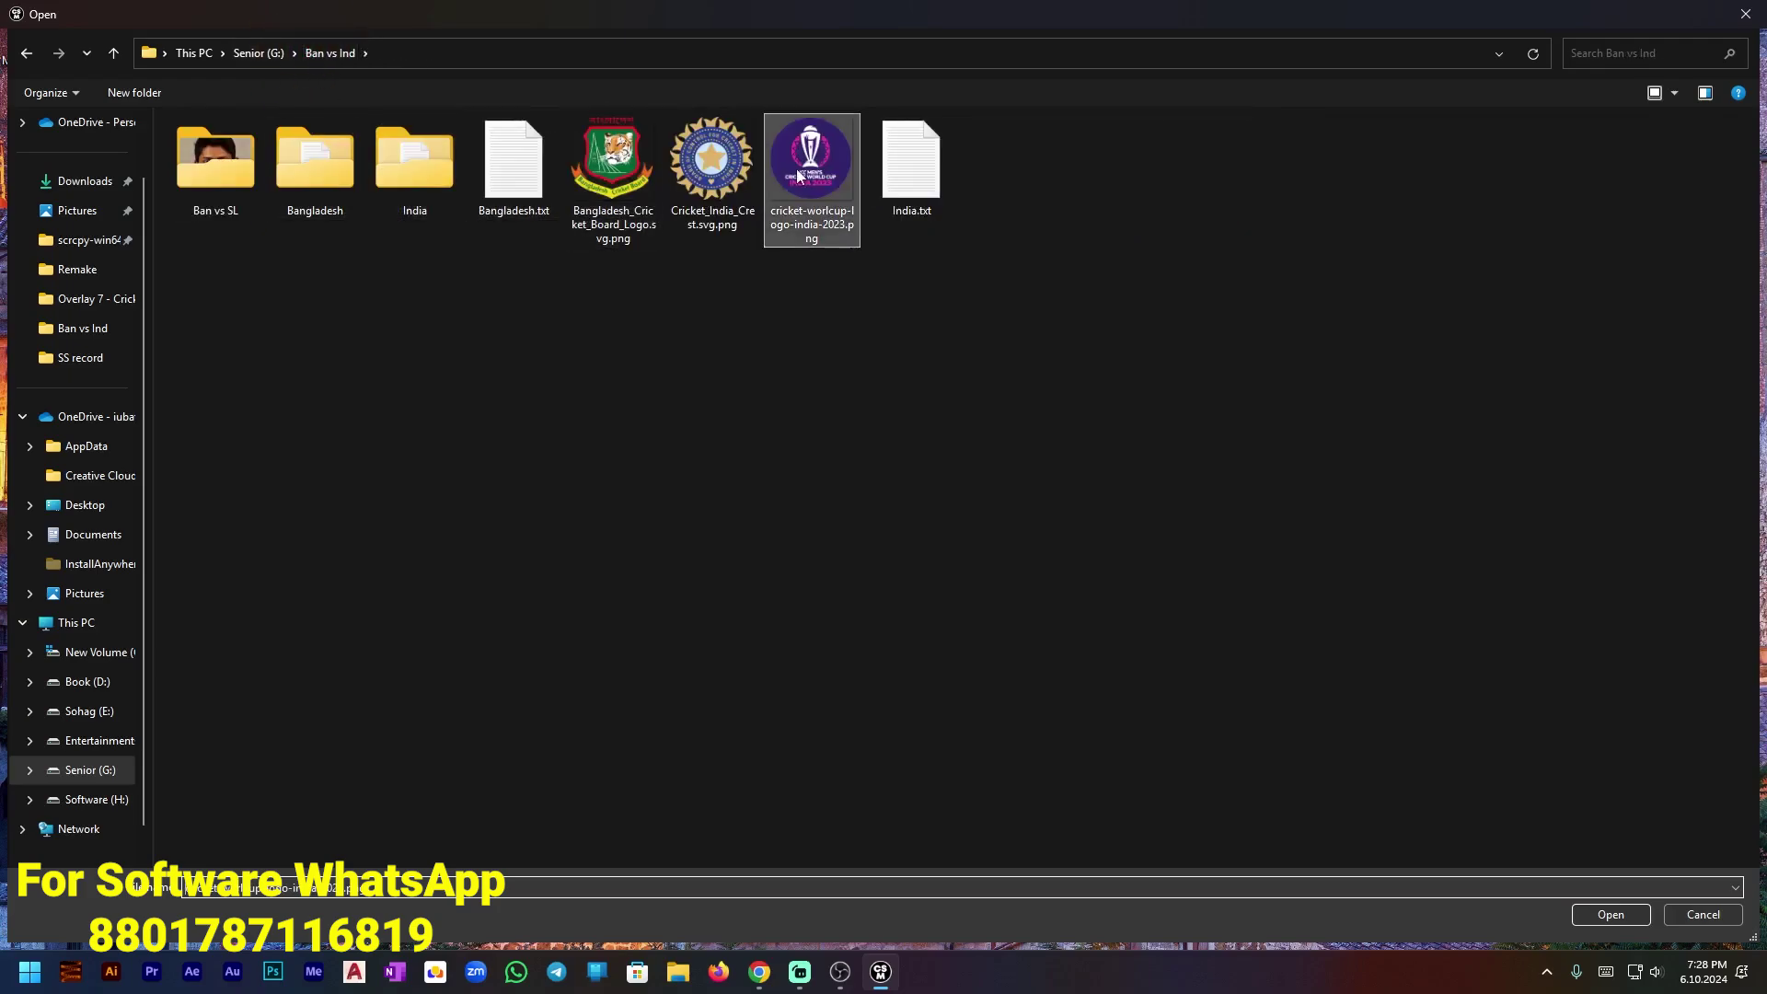
double_click(799, 175)
left_click(1457, 360)
Set the Bangladesh Cricket Board and India cricket crest images as the team logos.
left_click(1147, 507)
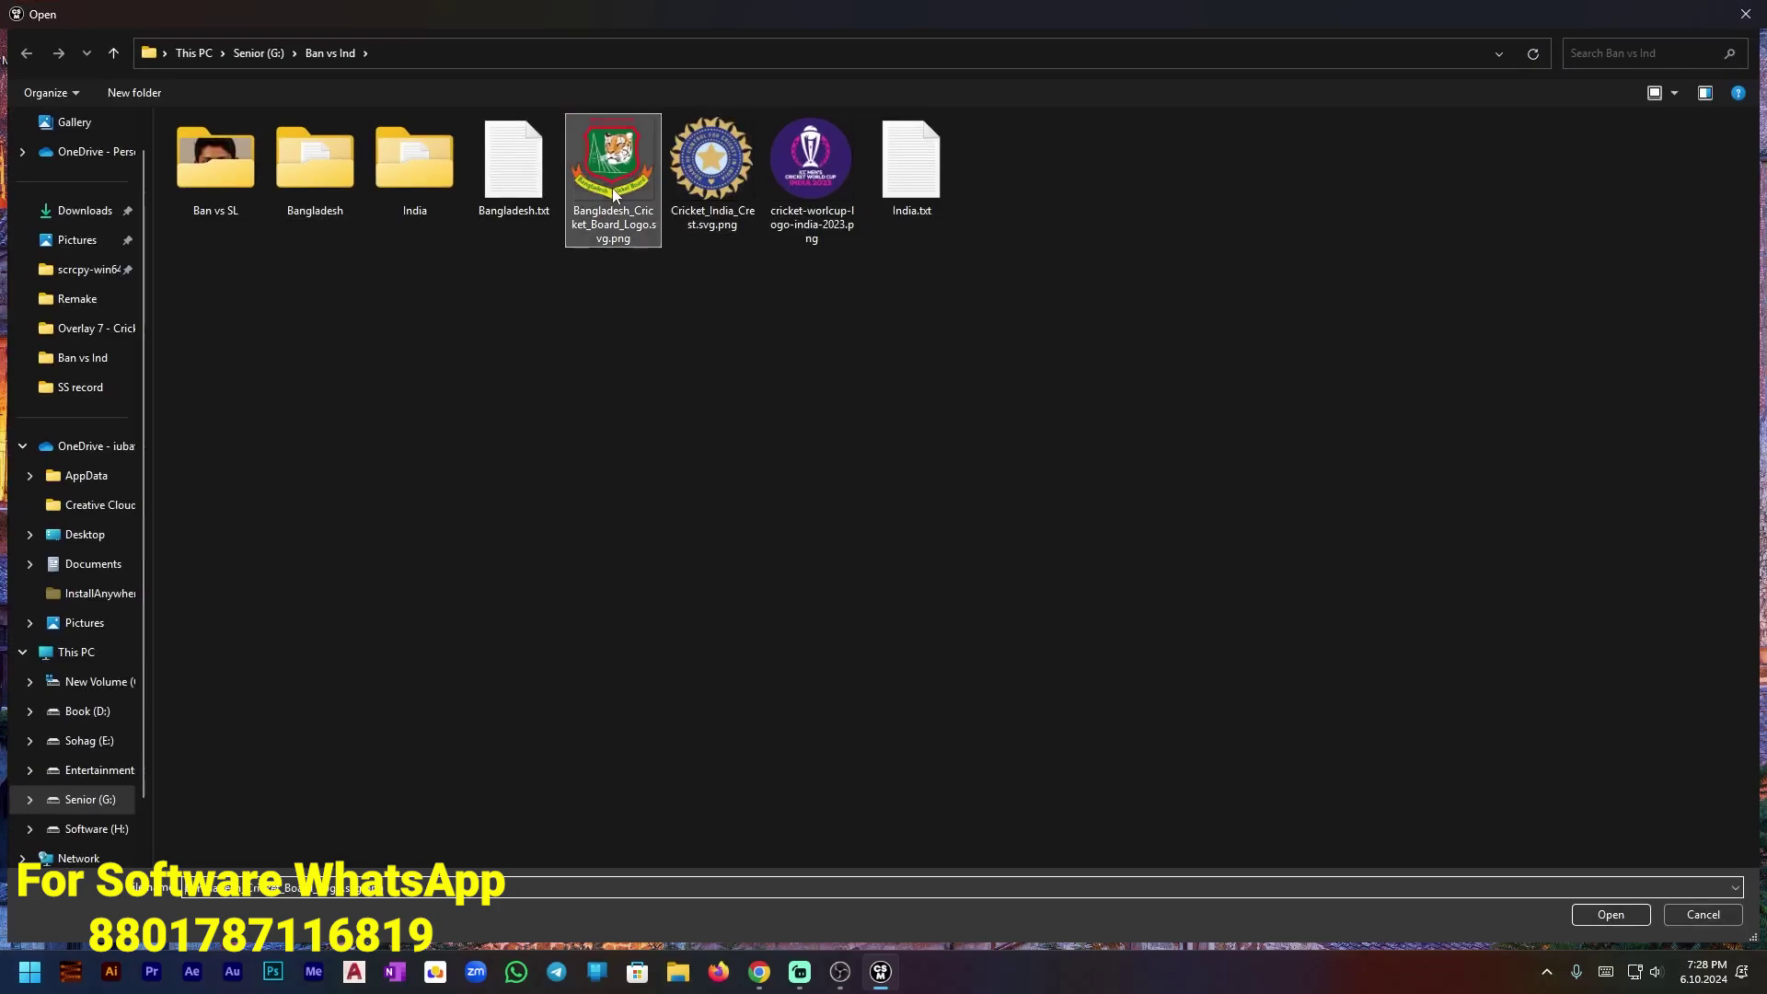
double_click(613, 175)
left_click(1191, 508)
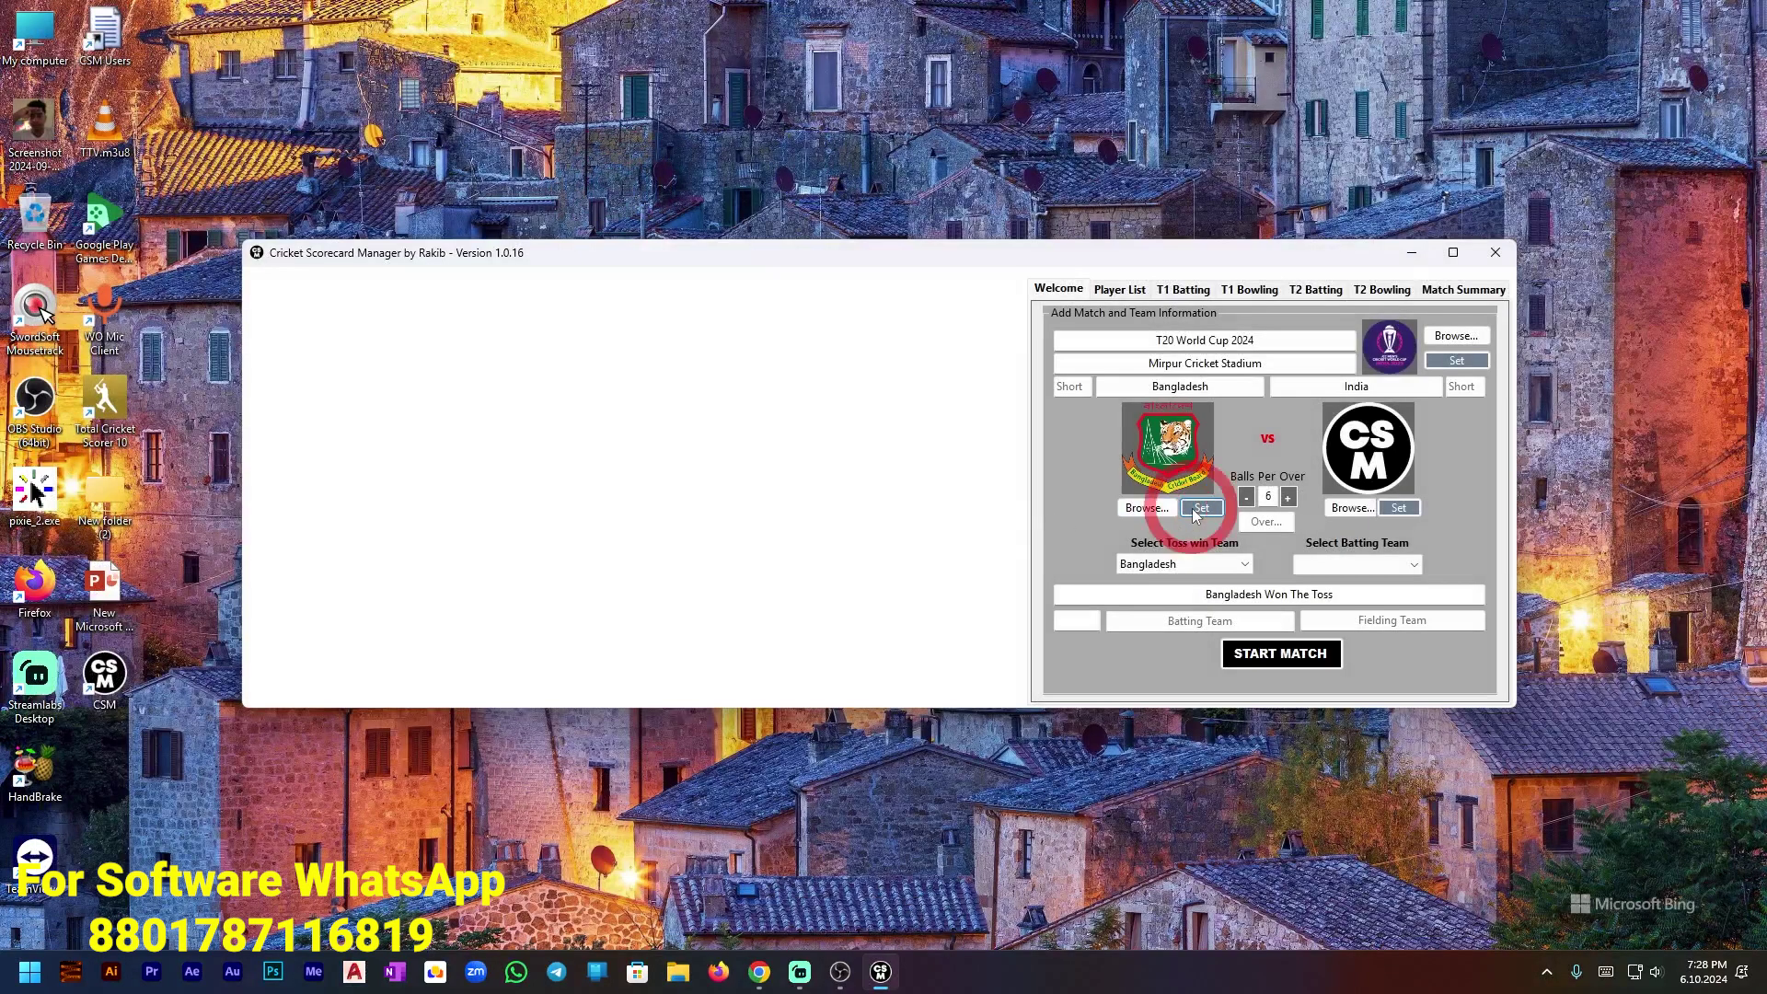
left_click(1360, 509)
double_click(740, 205)
left_click(1399, 509)
left_click(1071, 386)
Enter short names BAN and IND and record Bangladesh as the toss winner.
type("BAN")
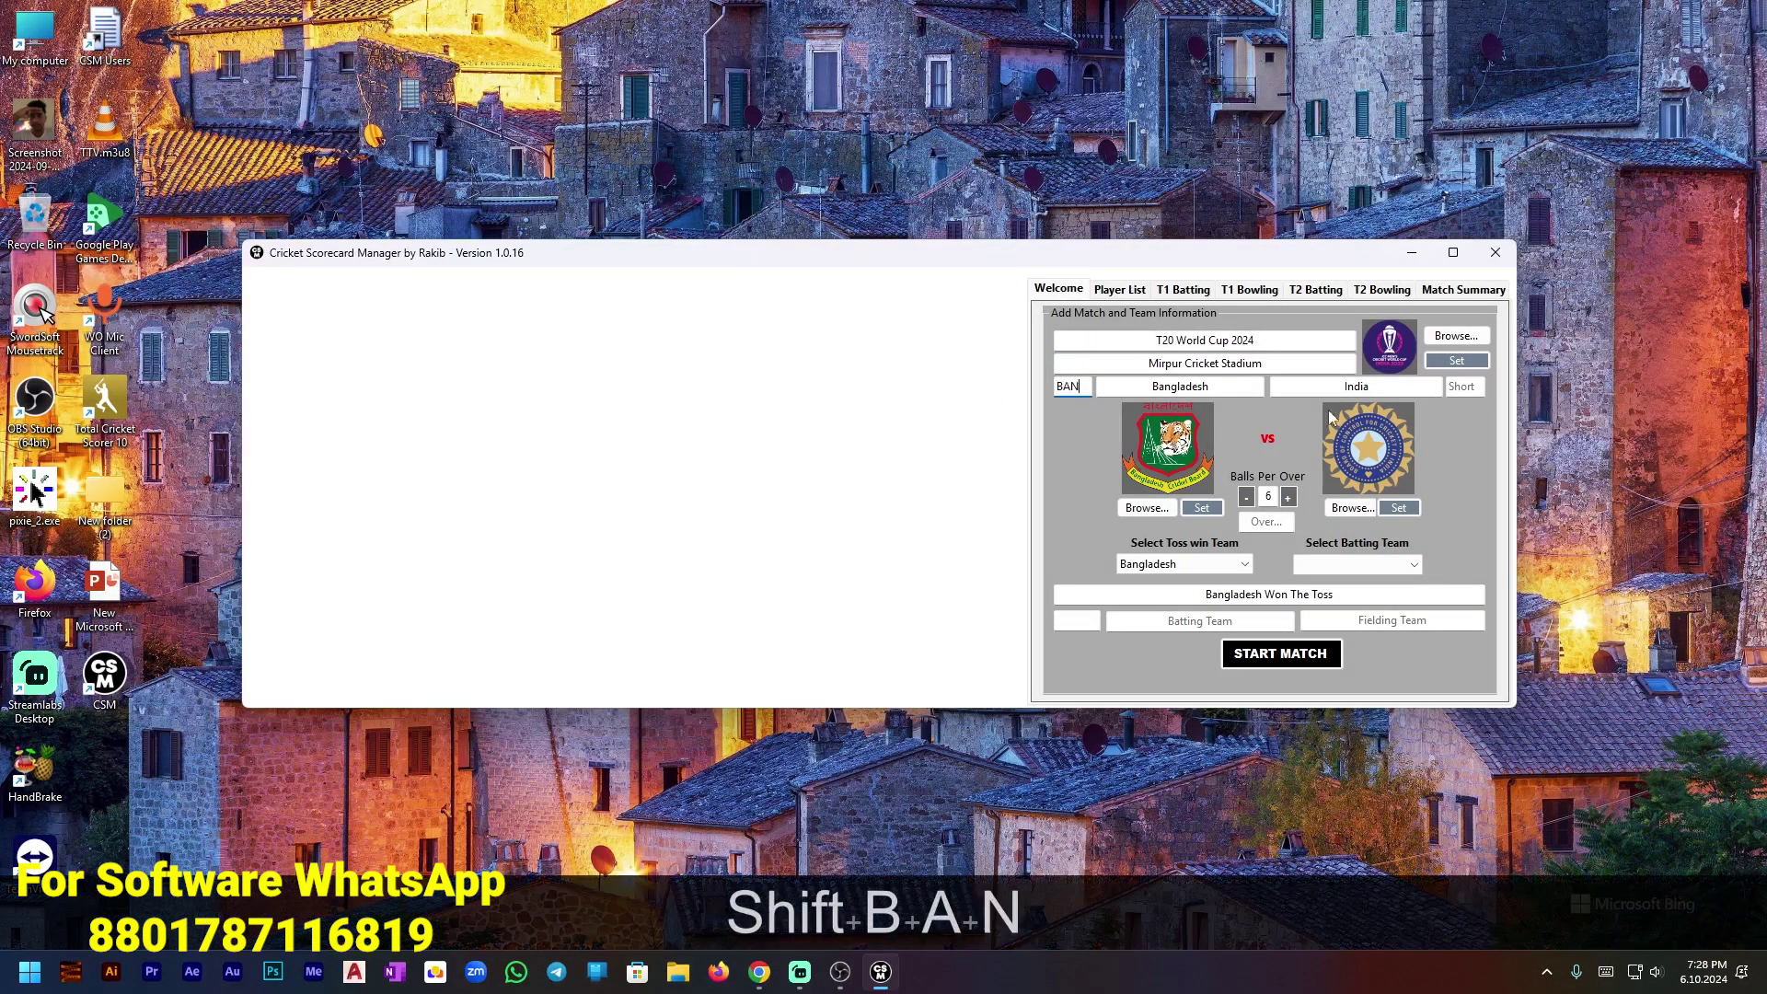
left_click(1461, 386)
type("I")
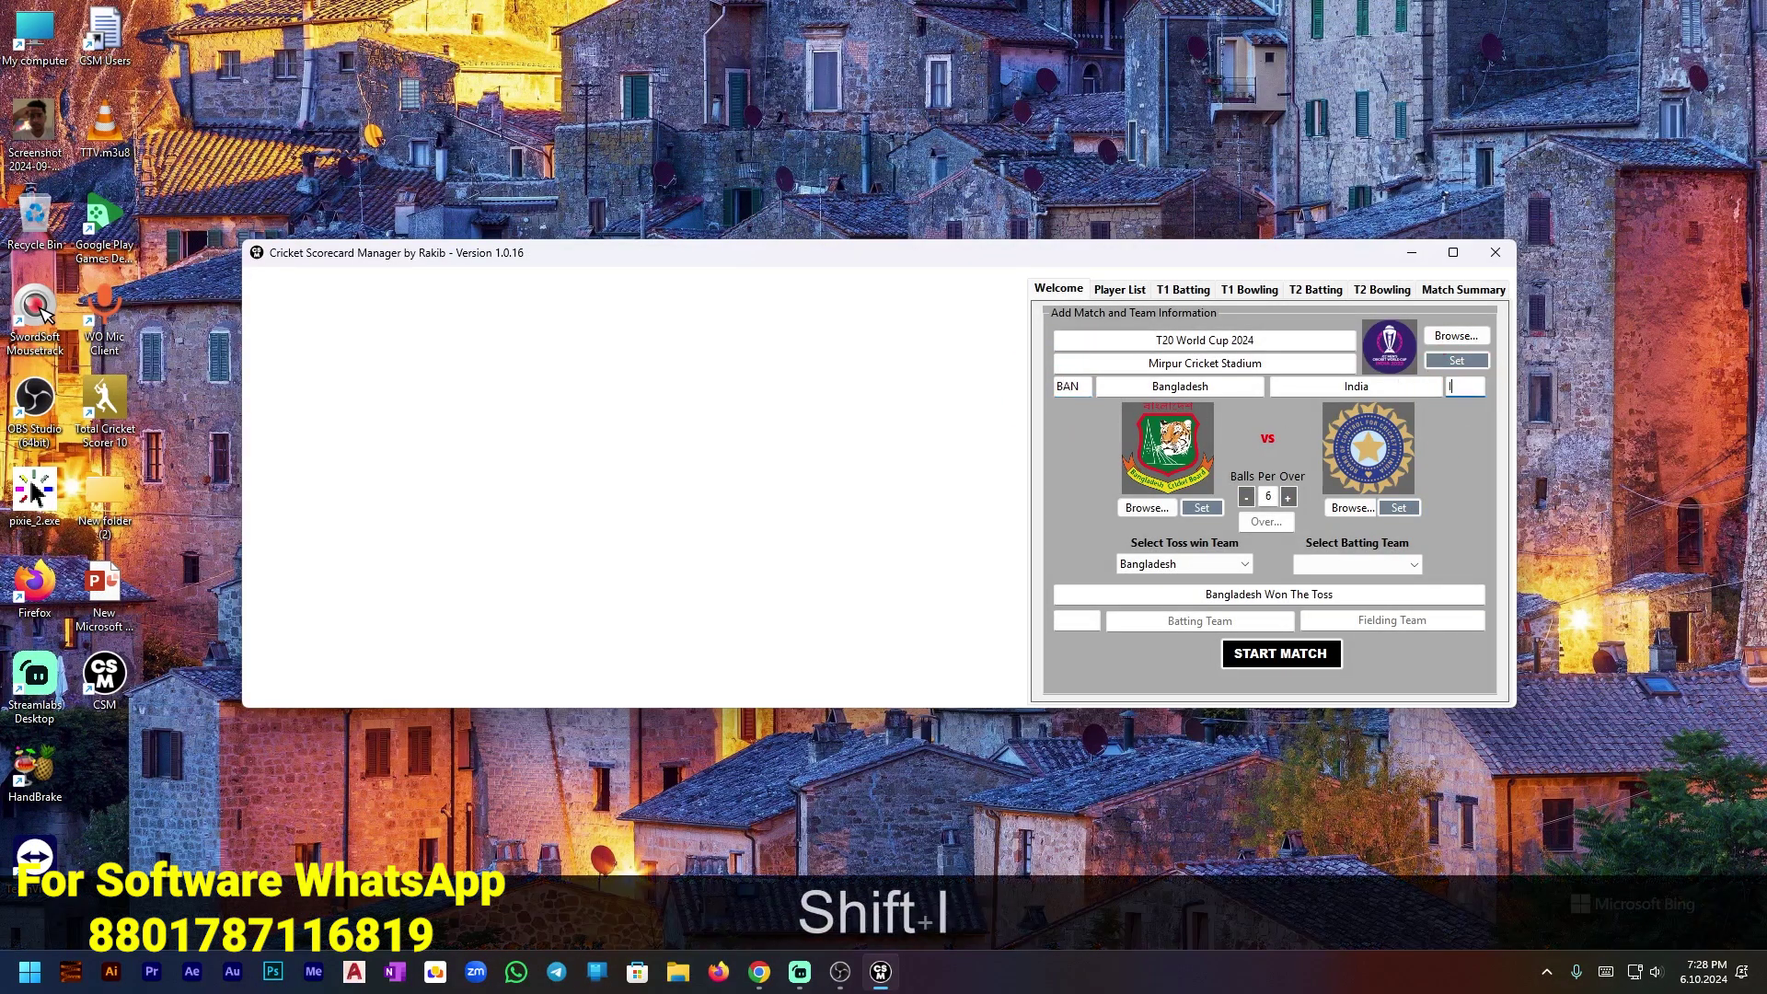
type("ND")
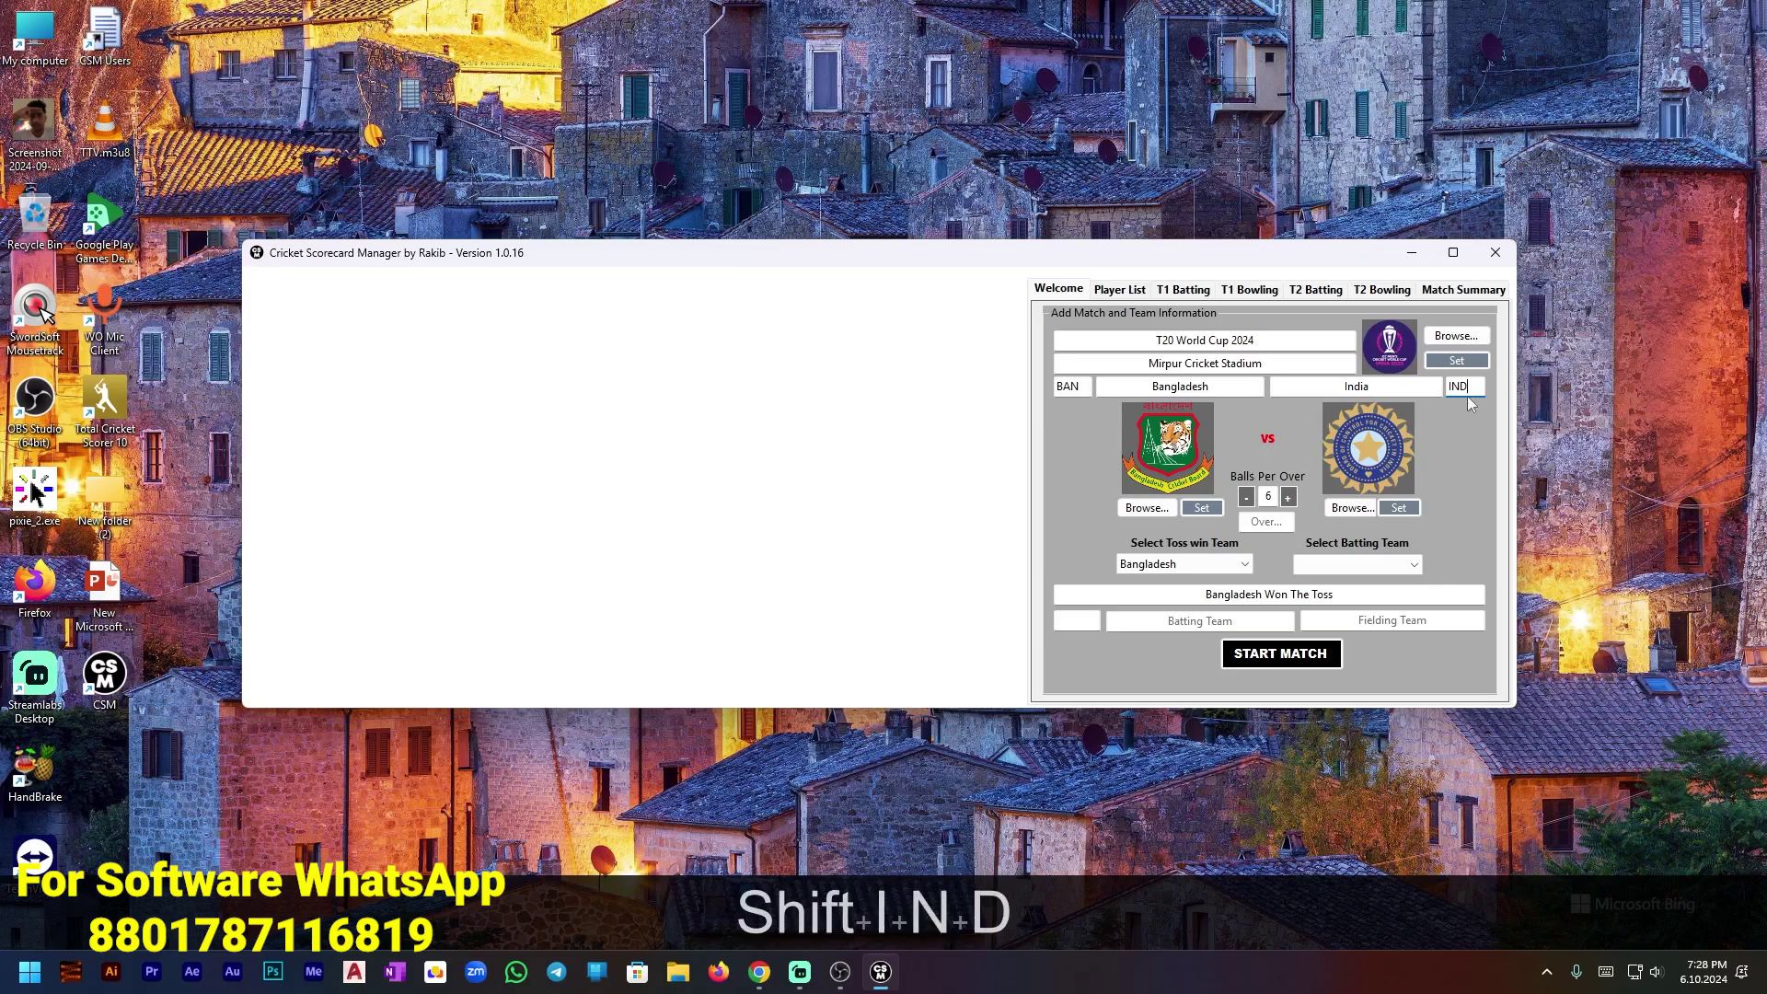
left_click(1209, 564)
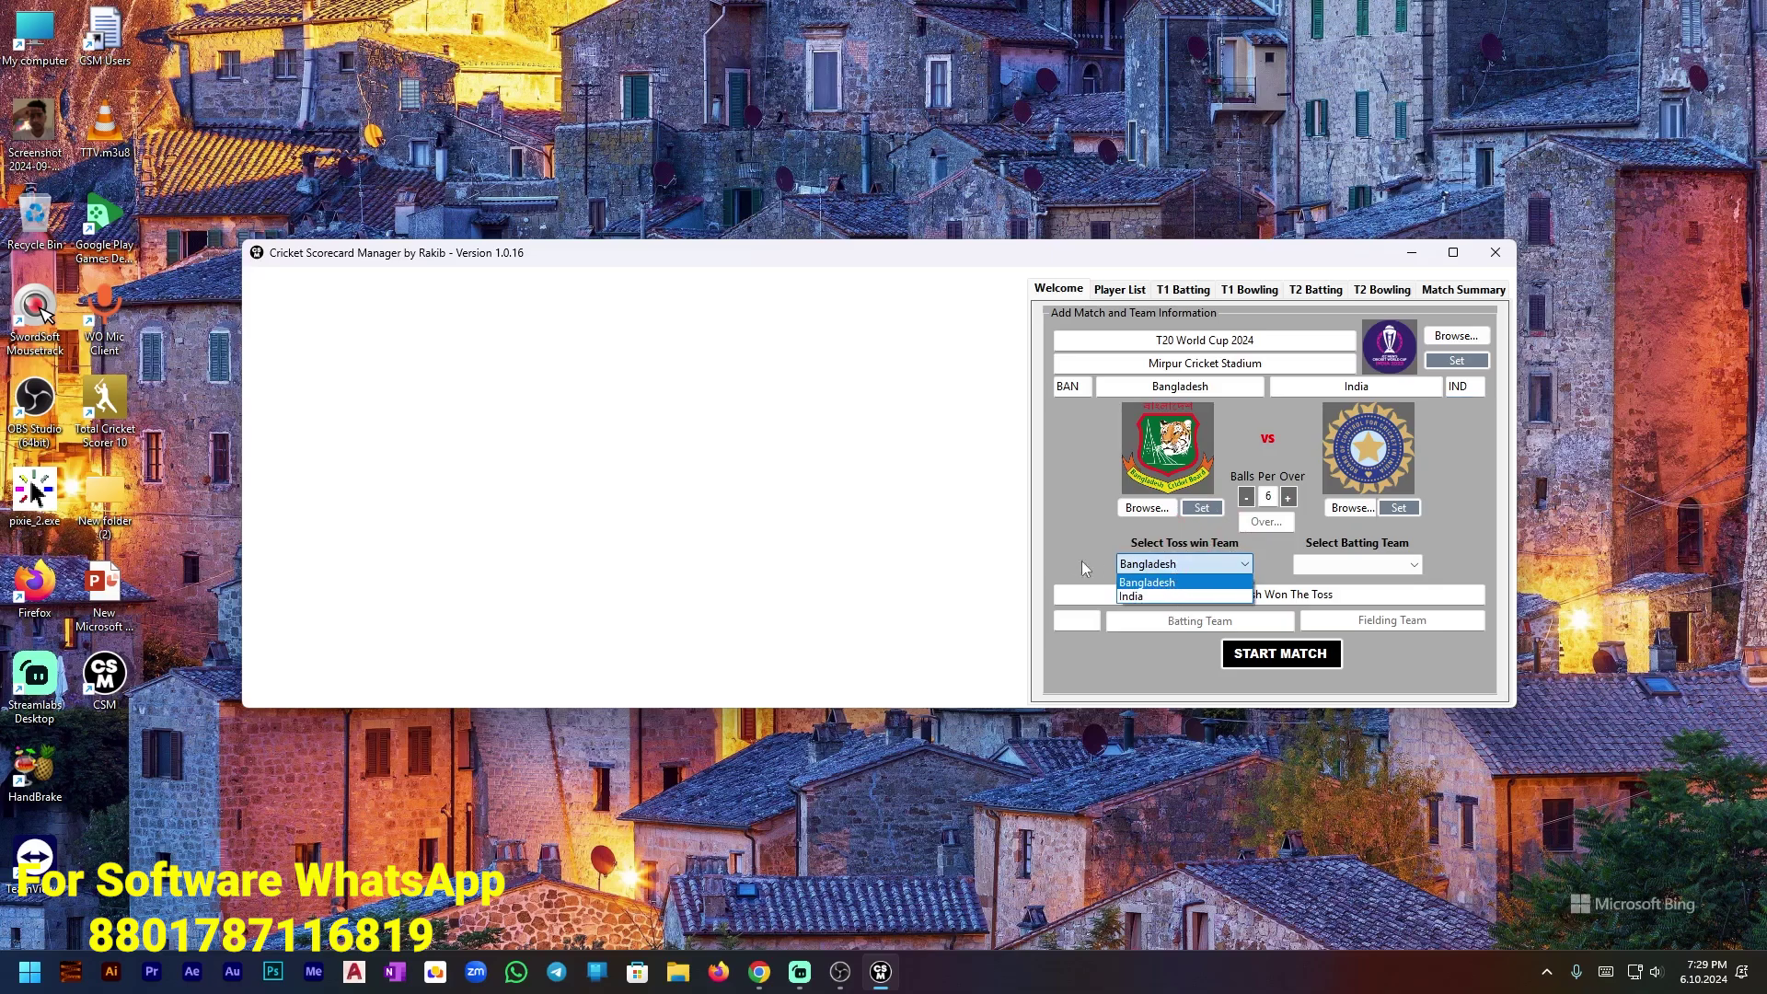
left_click(1152, 581)
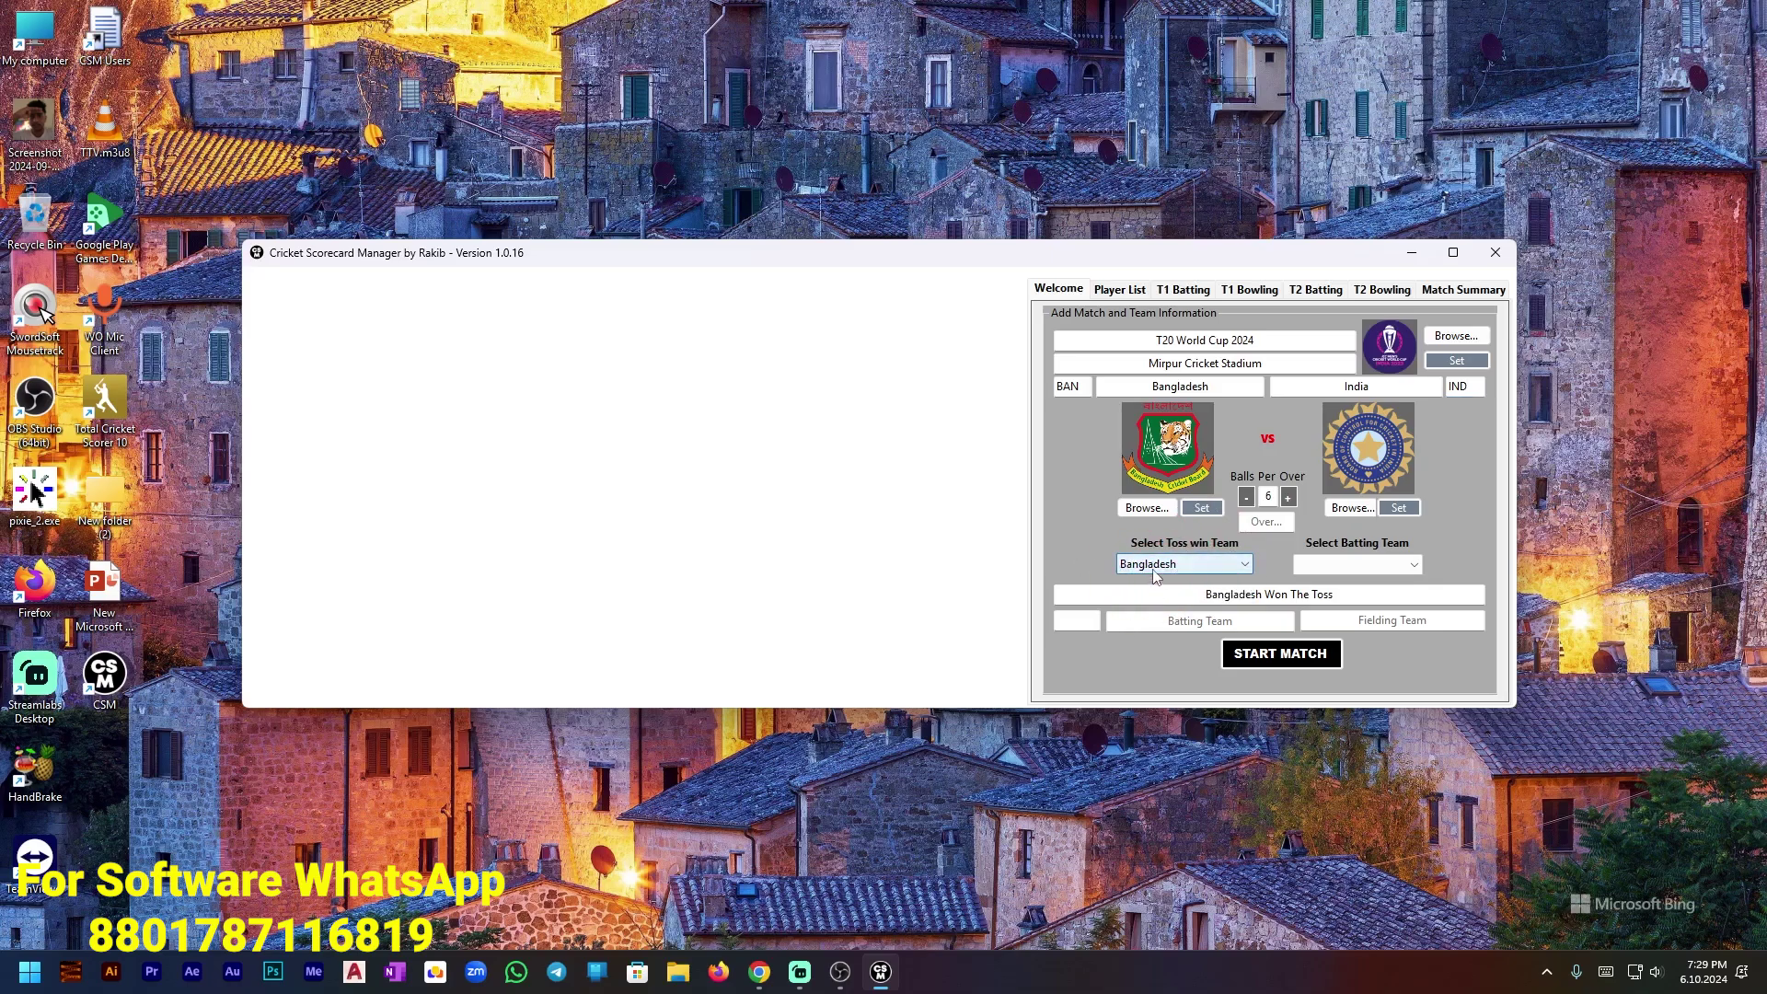
Set 20 overs, make Bangladesh the batting team, and start the match.
left_click(1282, 524)
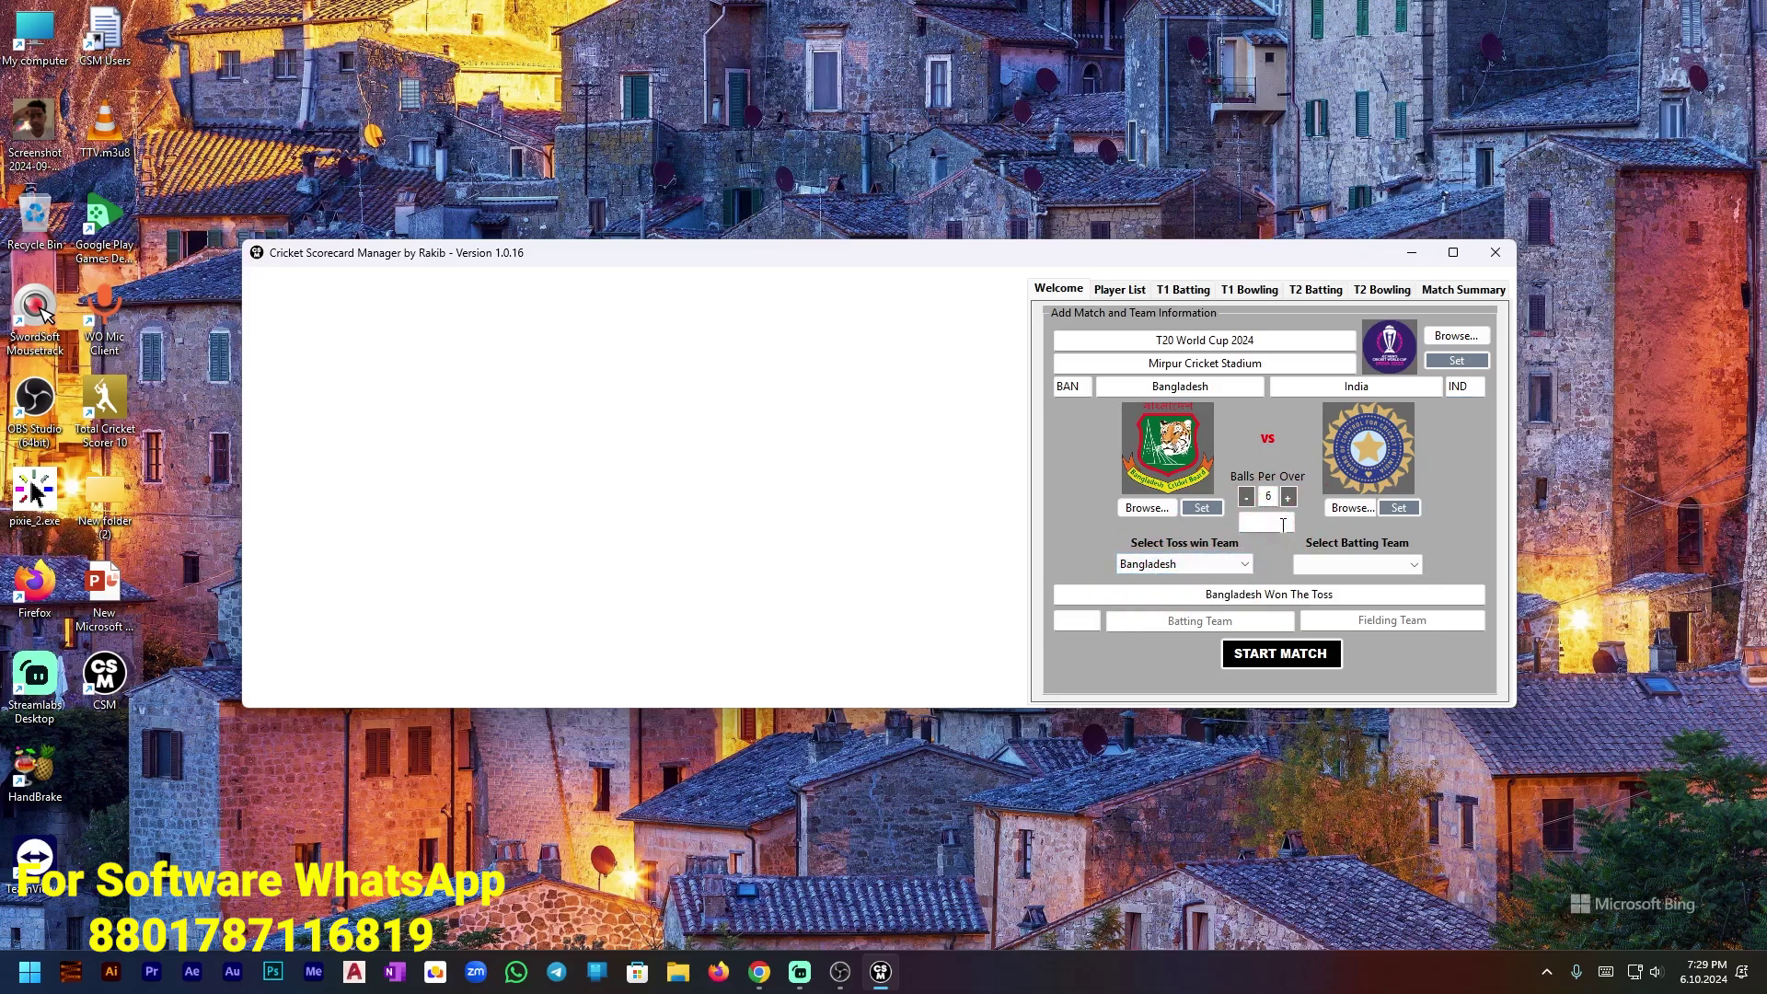
type("20")
left_click(1333, 568)
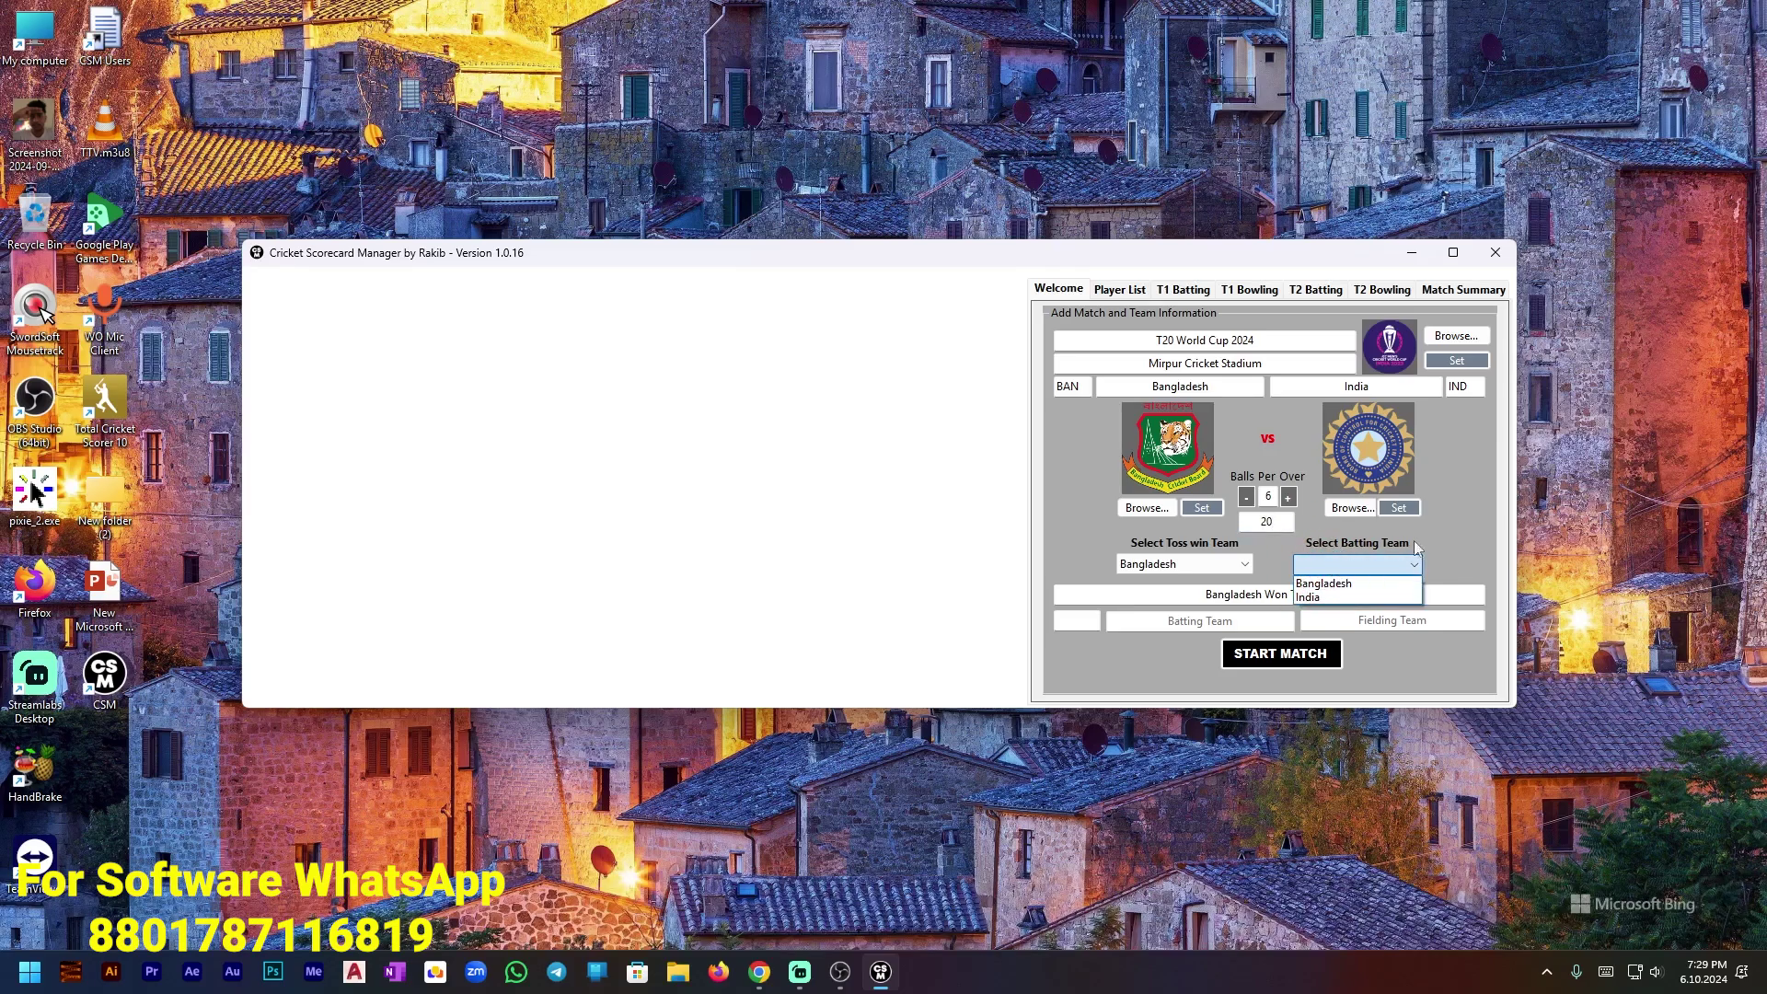
left_click(1442, 534)
left_click(1381, 564)
left_click(1324, 584)
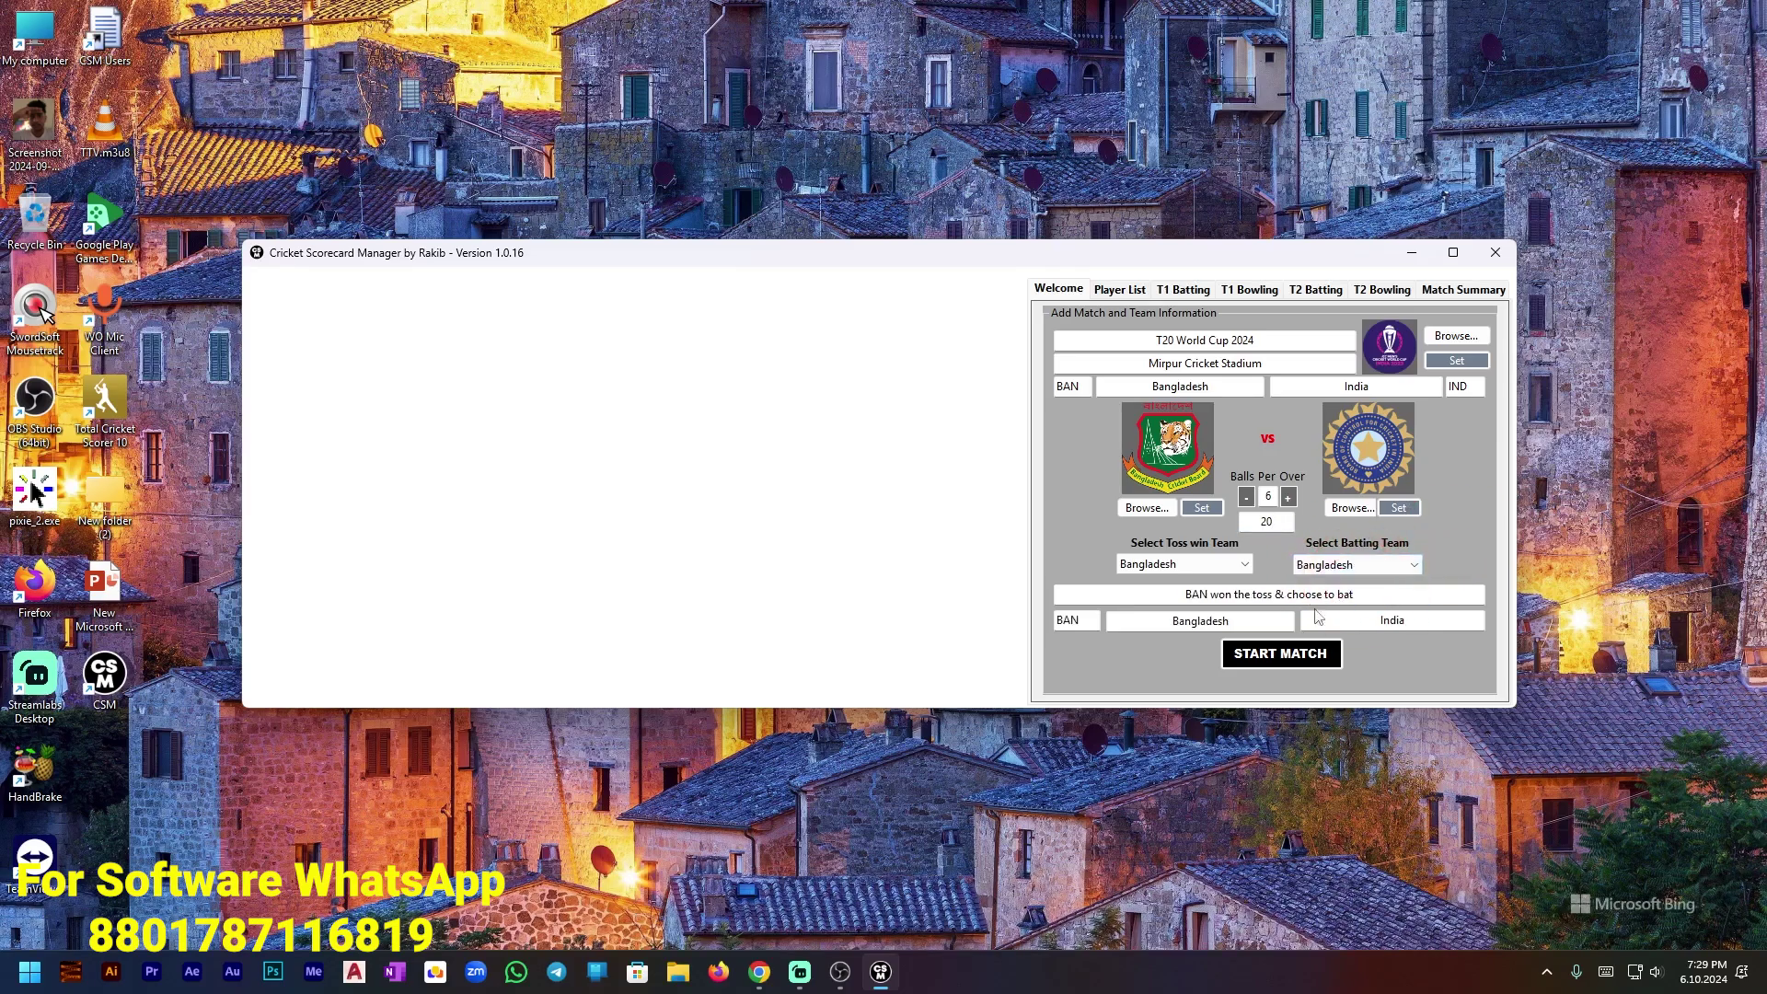
left_click(1289, 655)
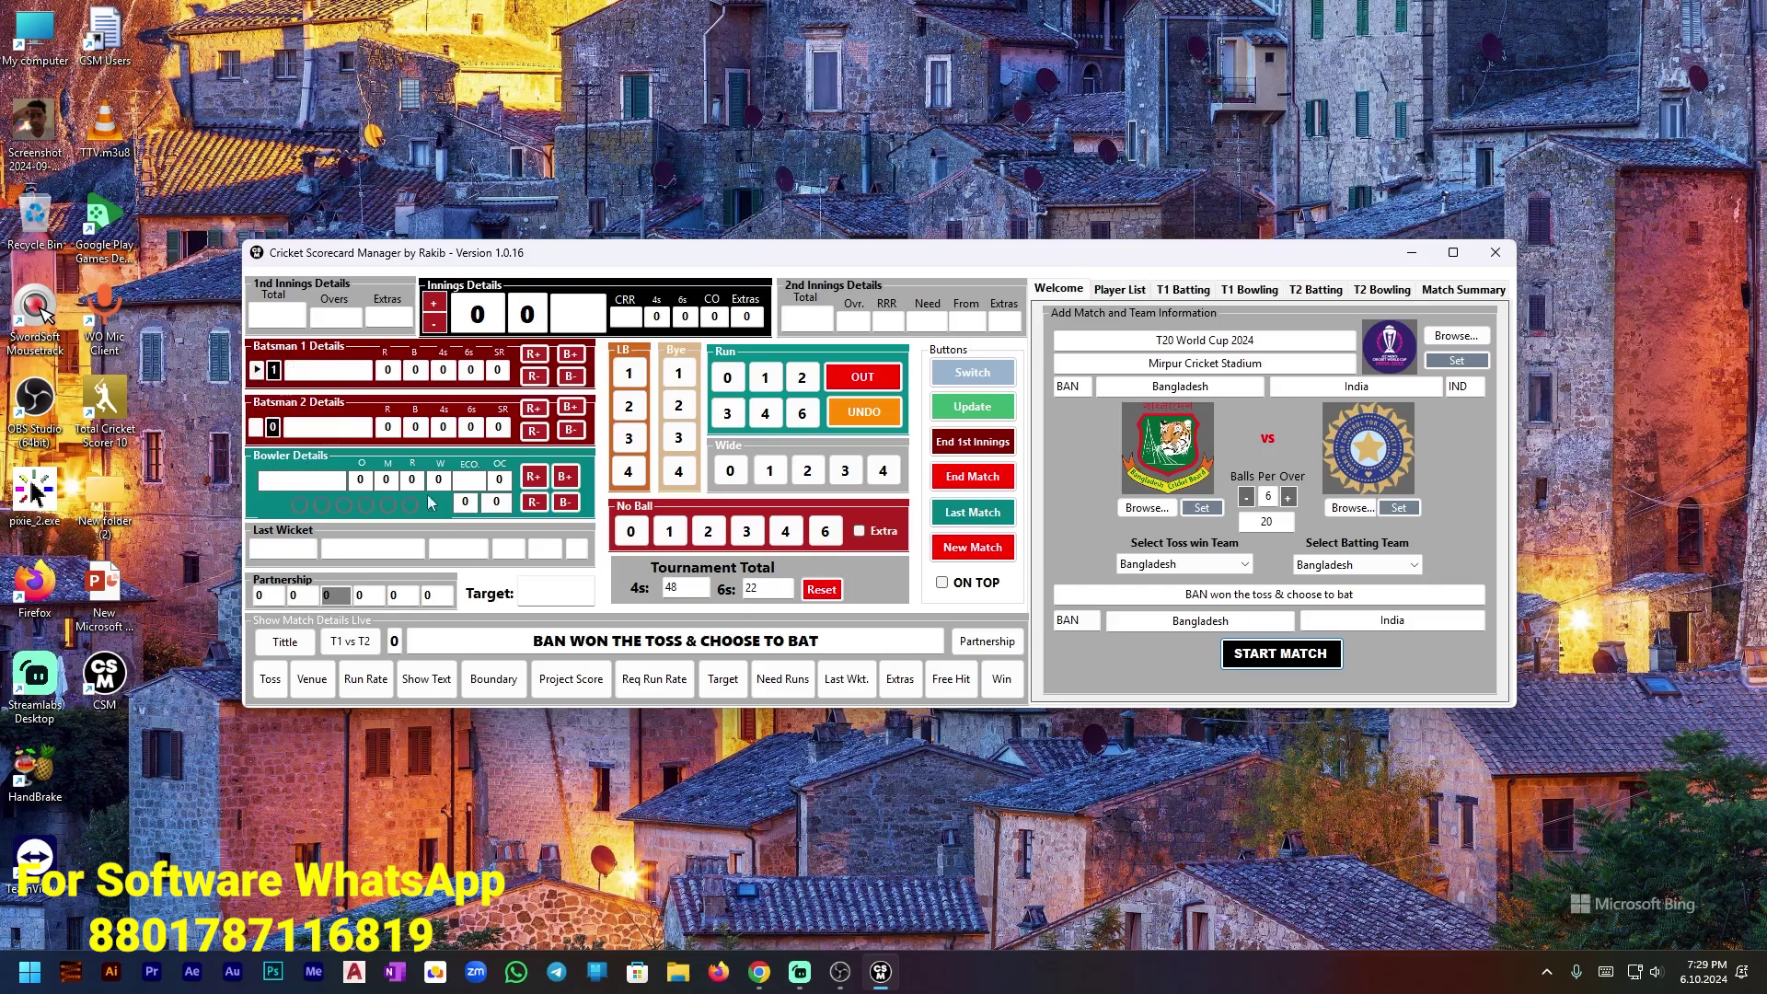
Pick openers Afif Hossain and Hasan Mahmud and bowler B Kumar, then switch to OBS Studio.
left_click(1114, 291)
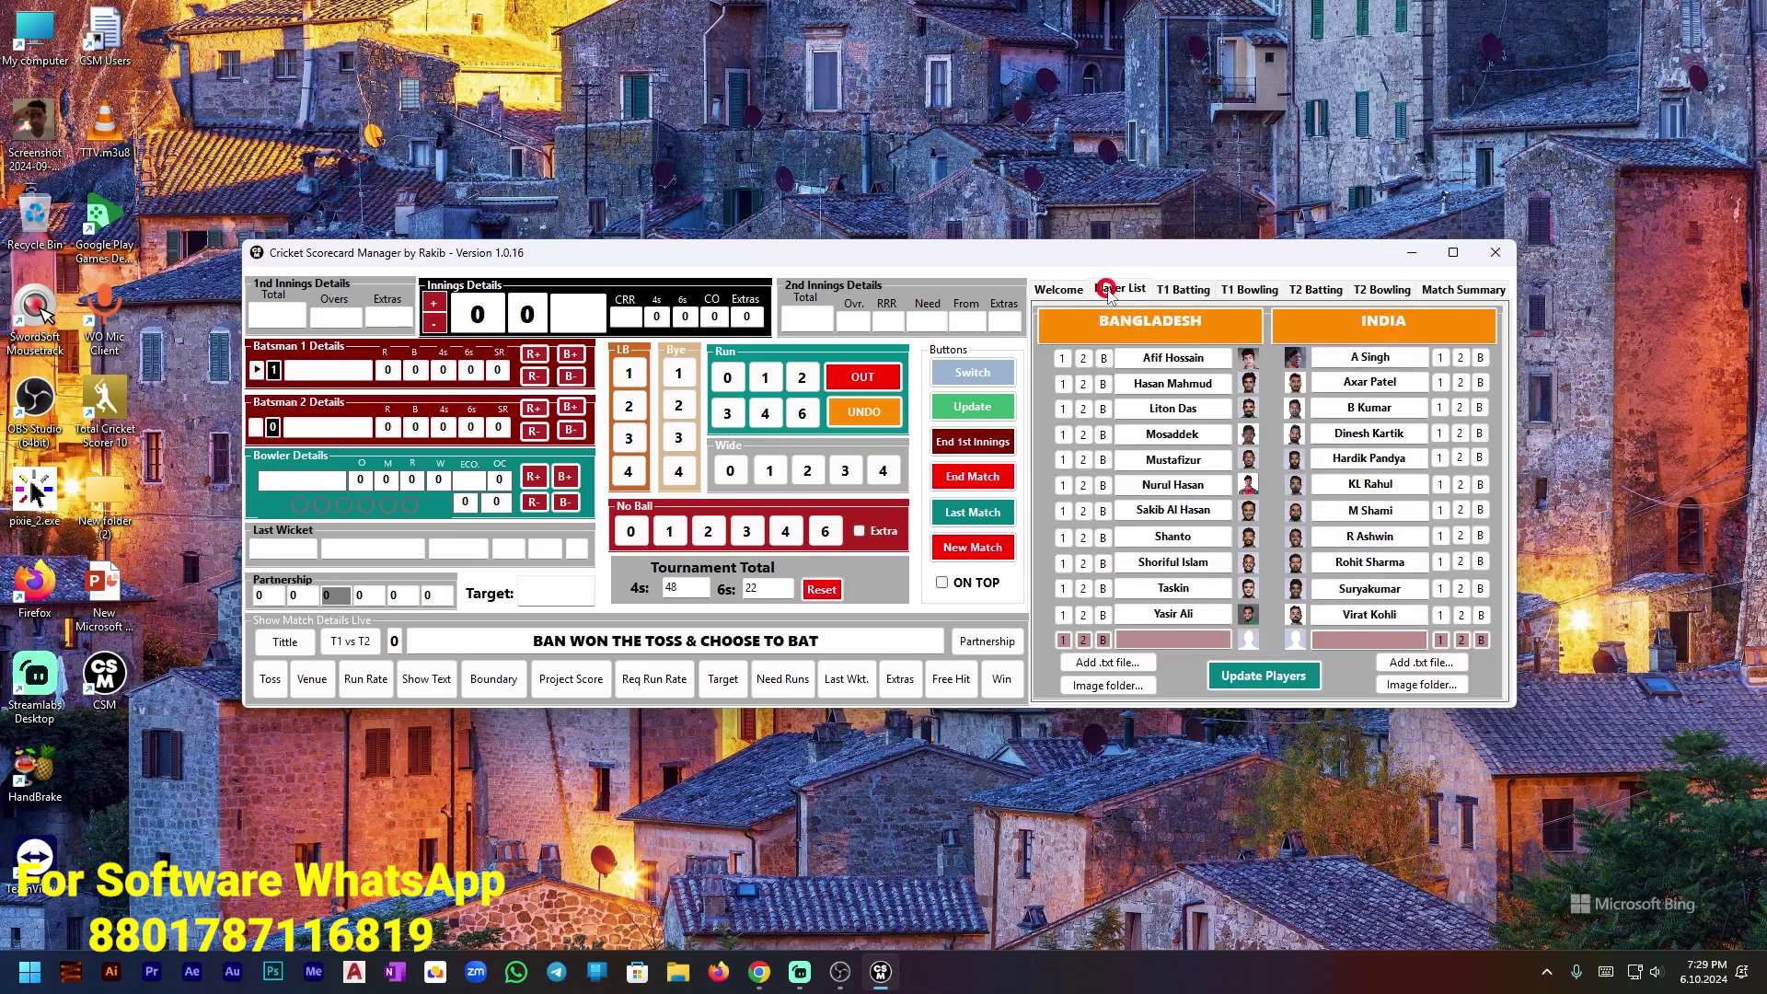
left_click(1063, 367)
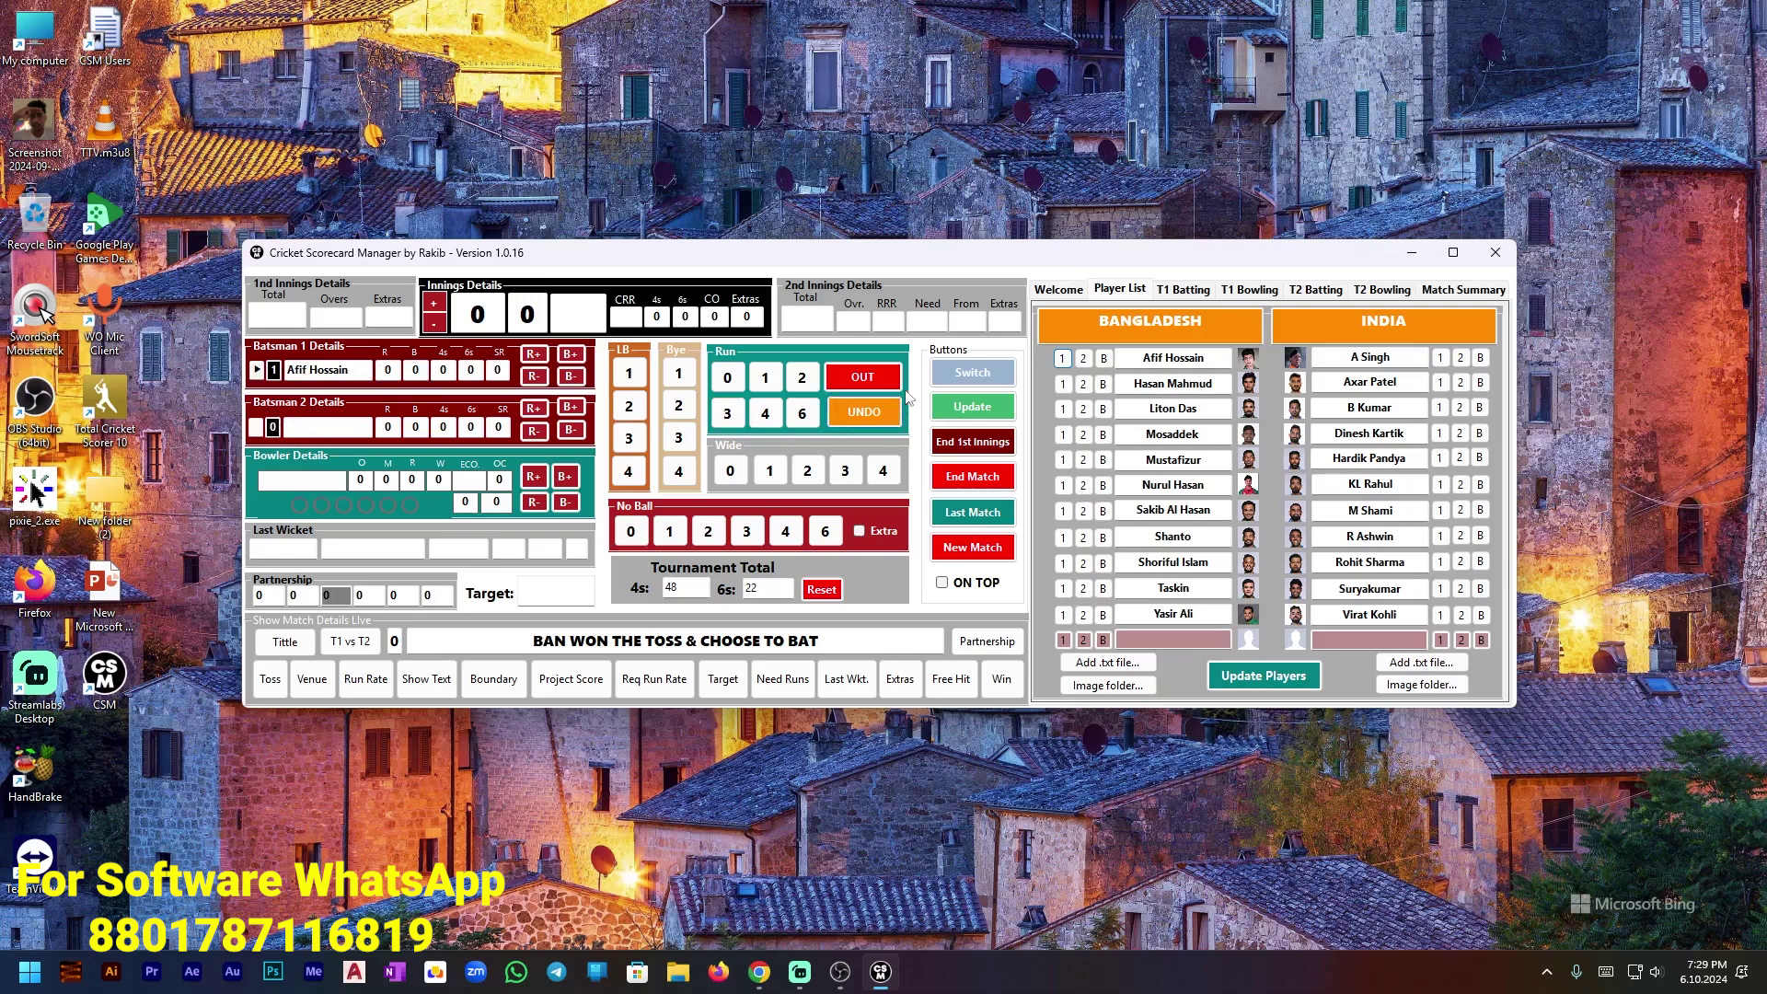
left_click(1083, 384)
left_click(286, 481)
left_click(1480, 408)
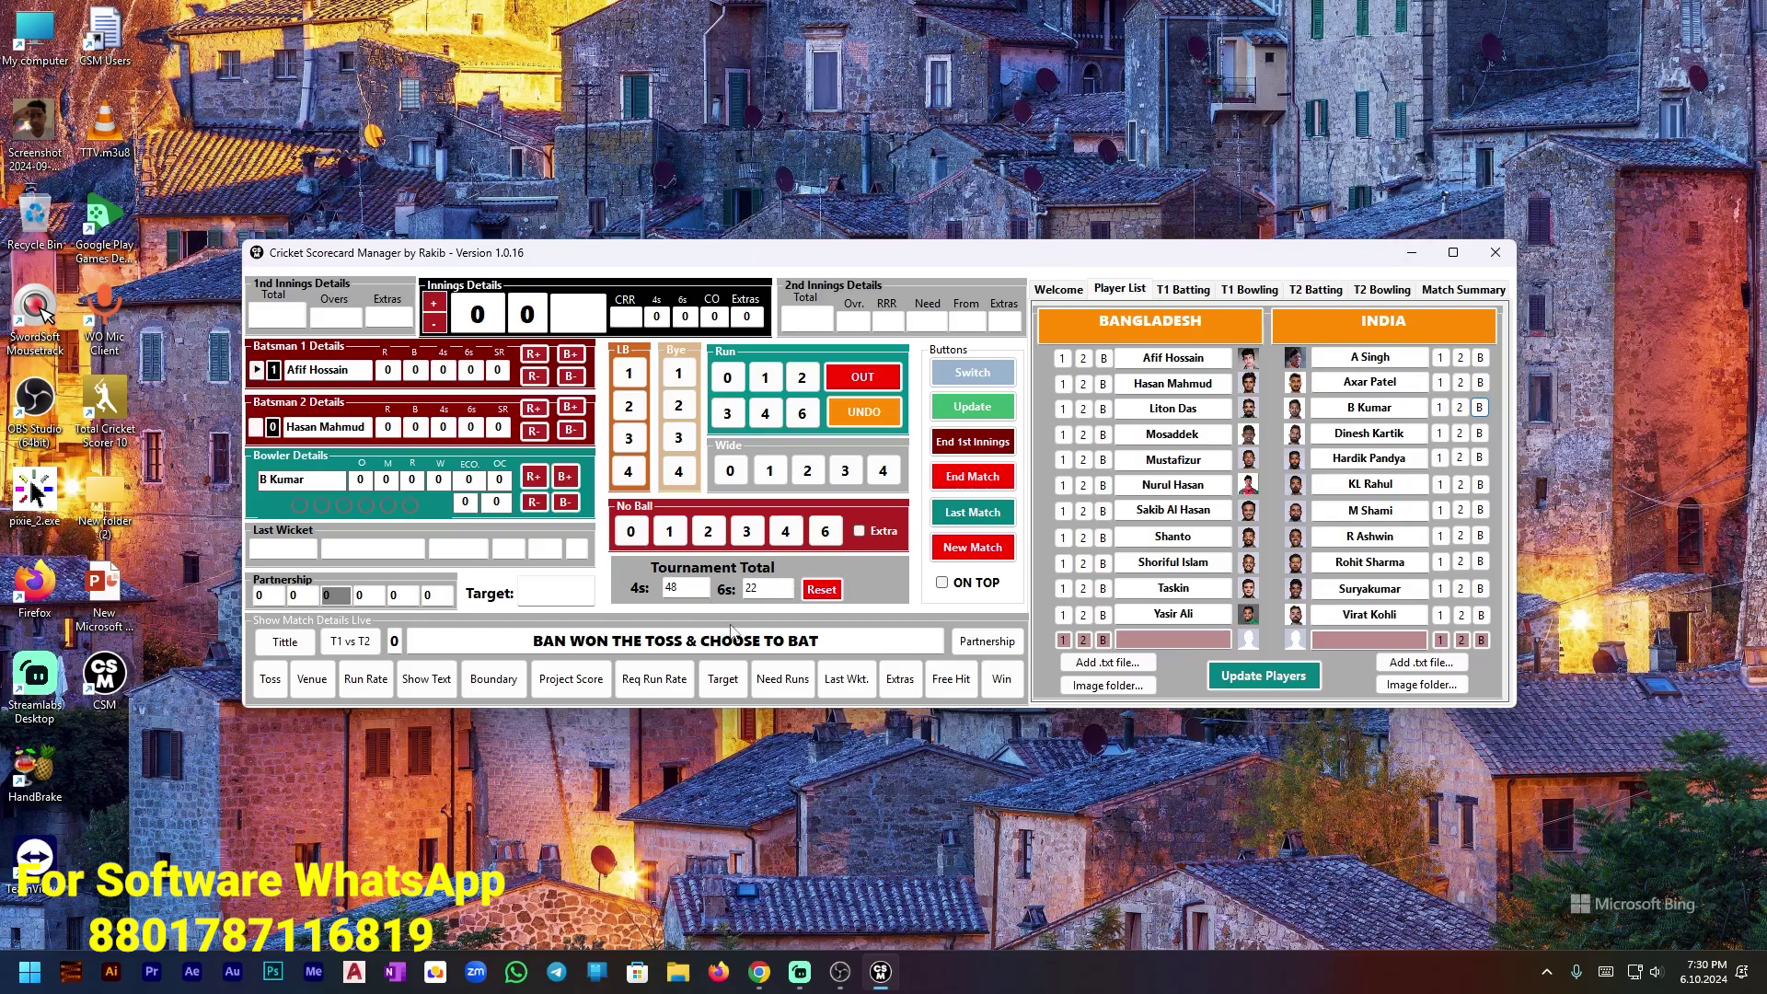
mouse_move(842, 974)
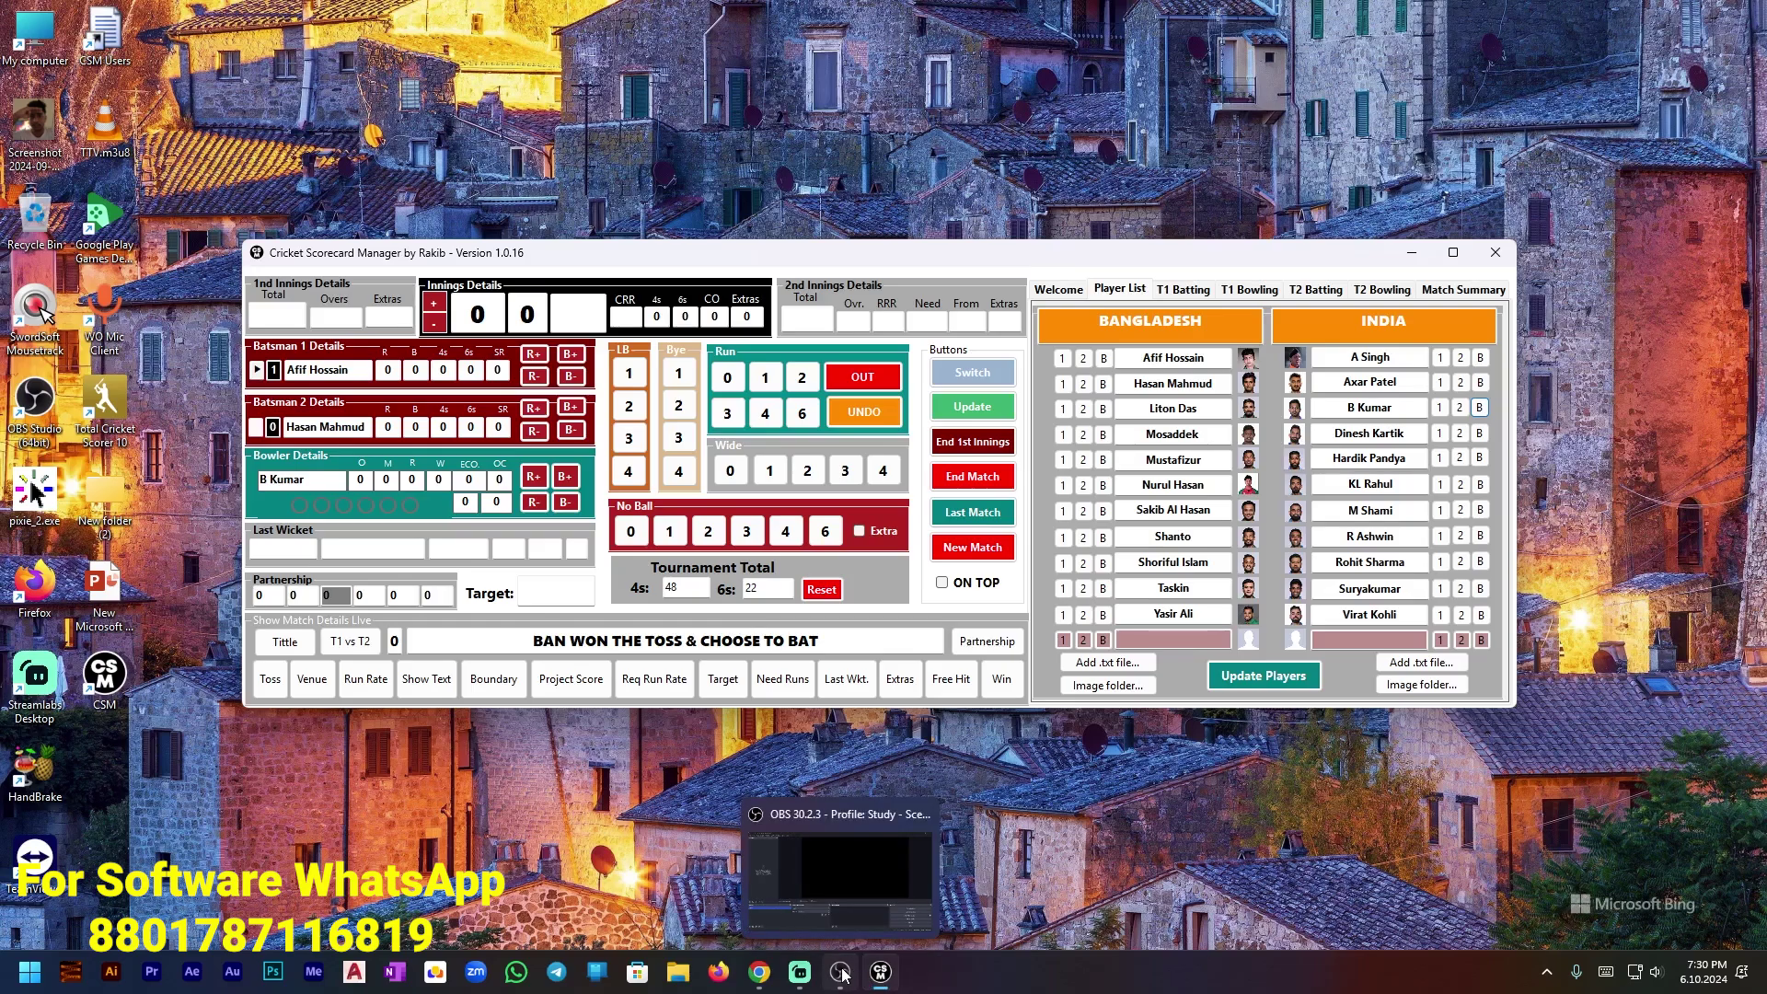
left_click(842, 974)
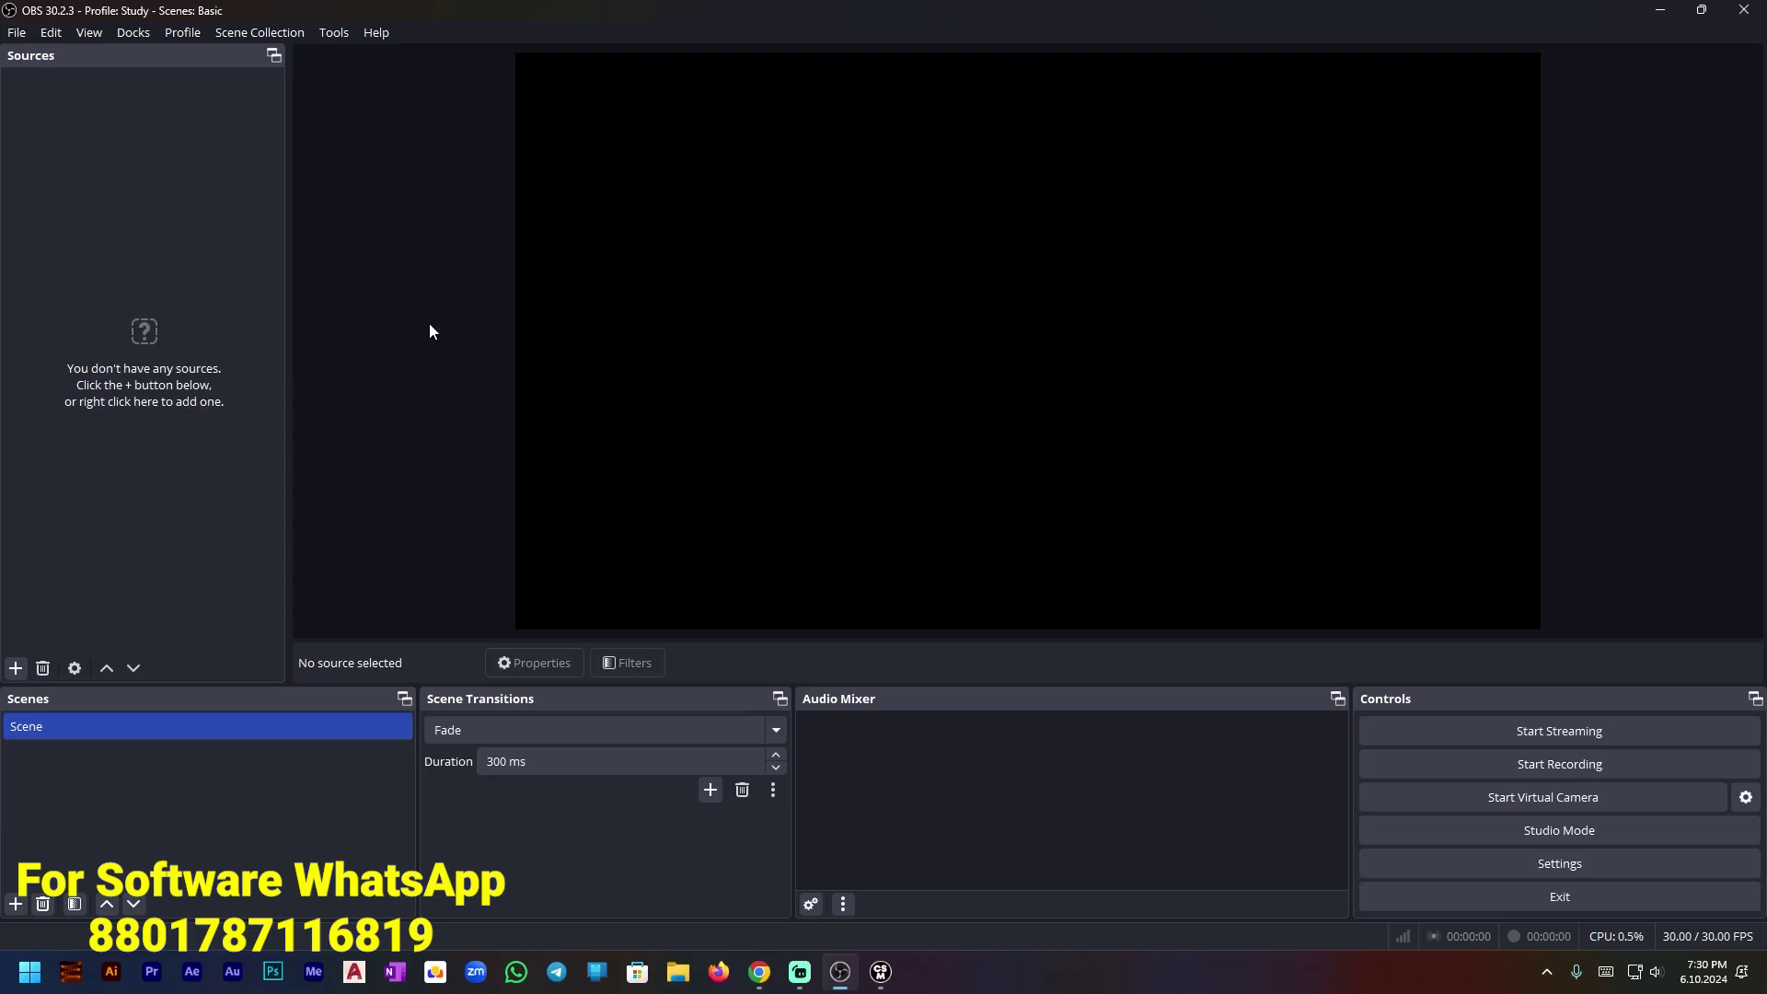
Open the Scene Collection menu while the empty Basic collection is loaded.
left_click(256, 37)
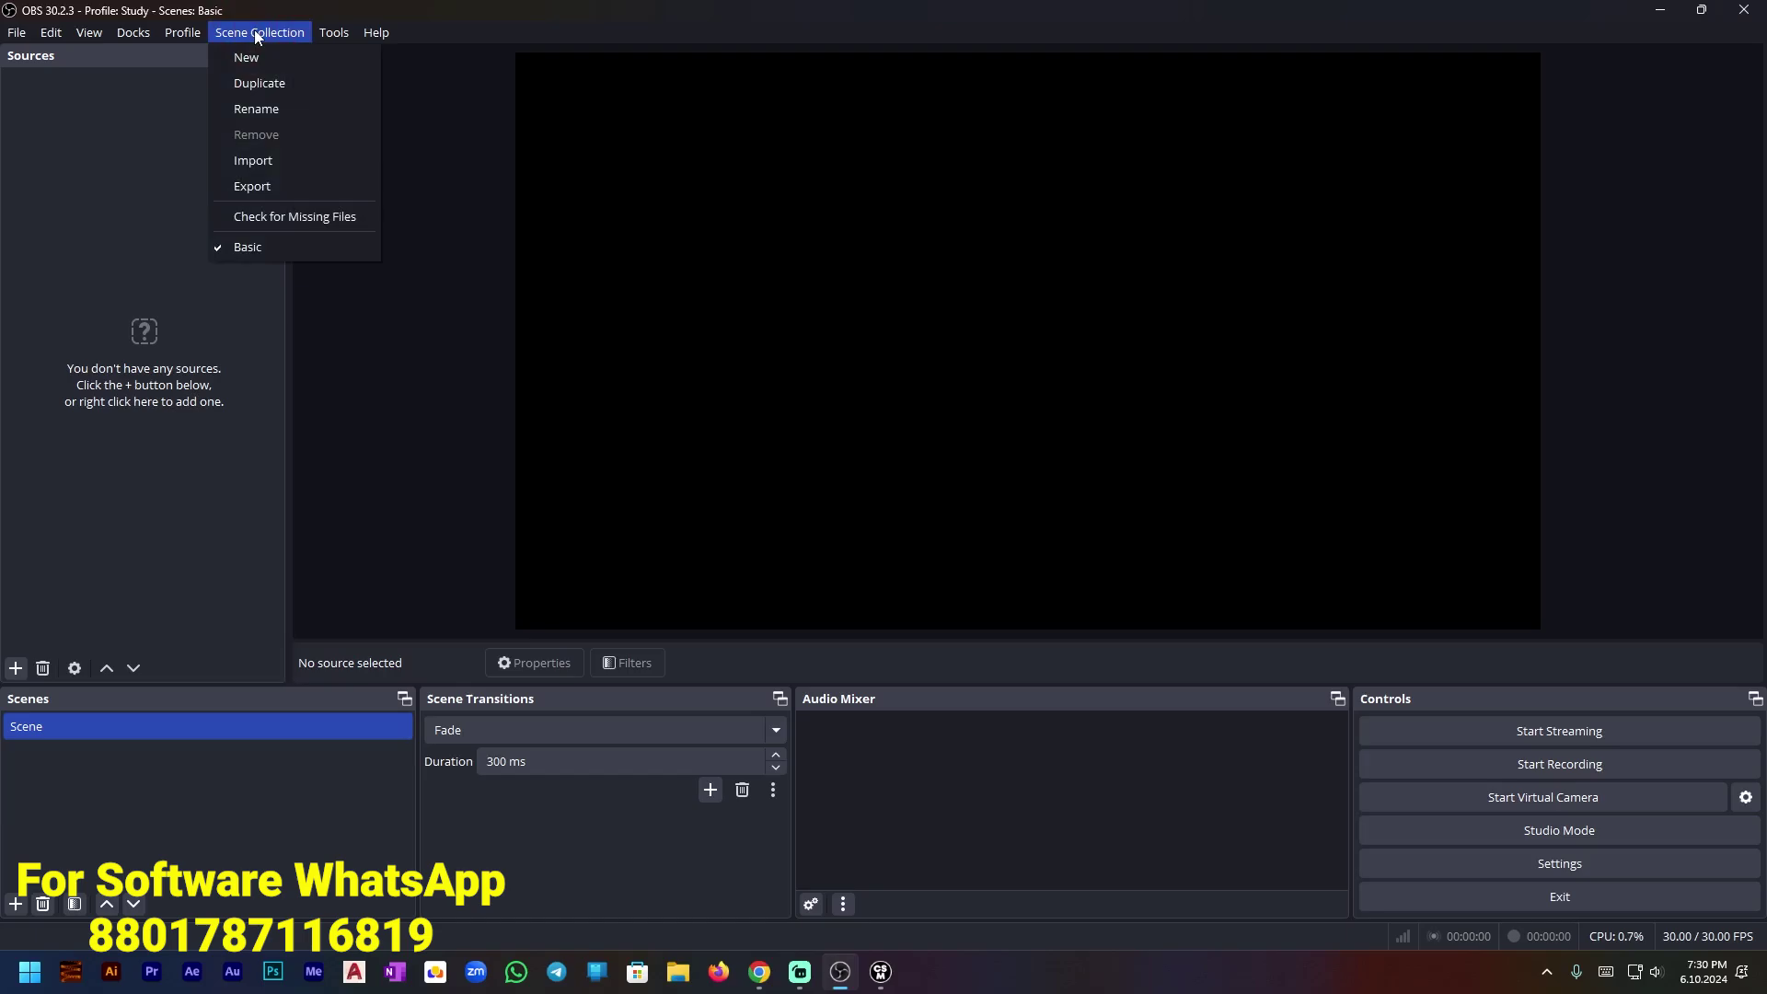
Import the Overlay 7 scene collection .json file from the Overlays > Overlay 7 folder.
left_click(257, 160)
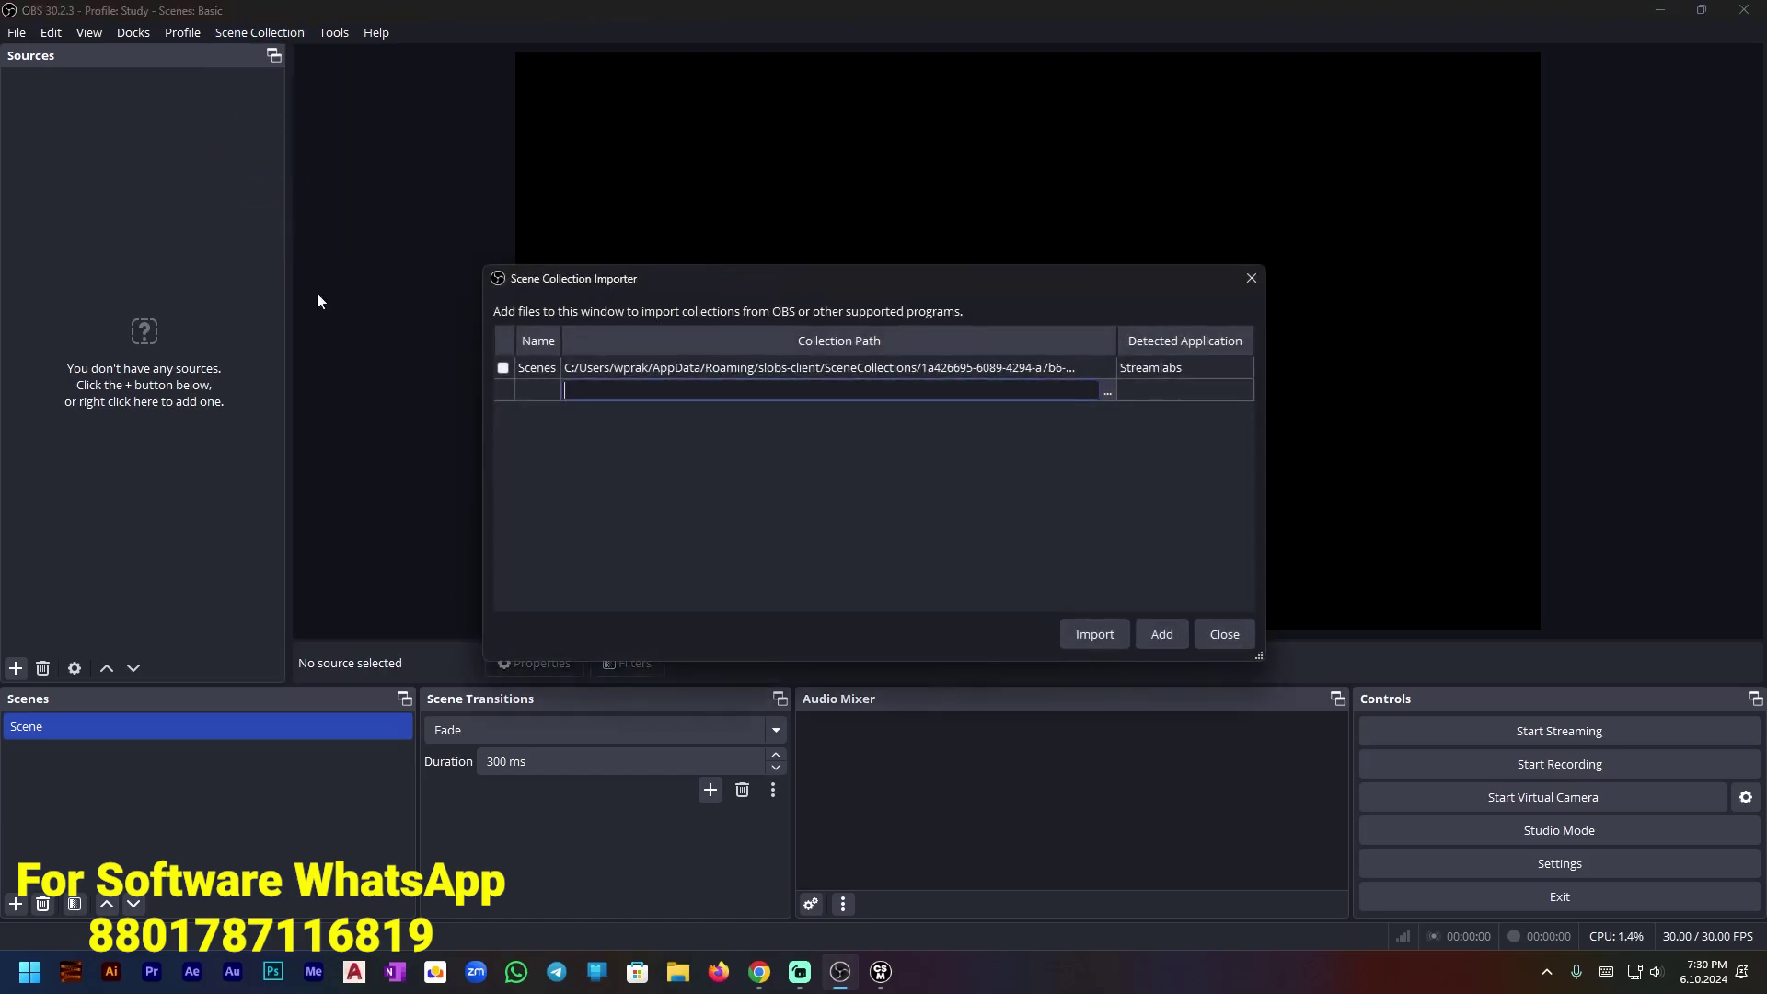
left_click(1108, 393)
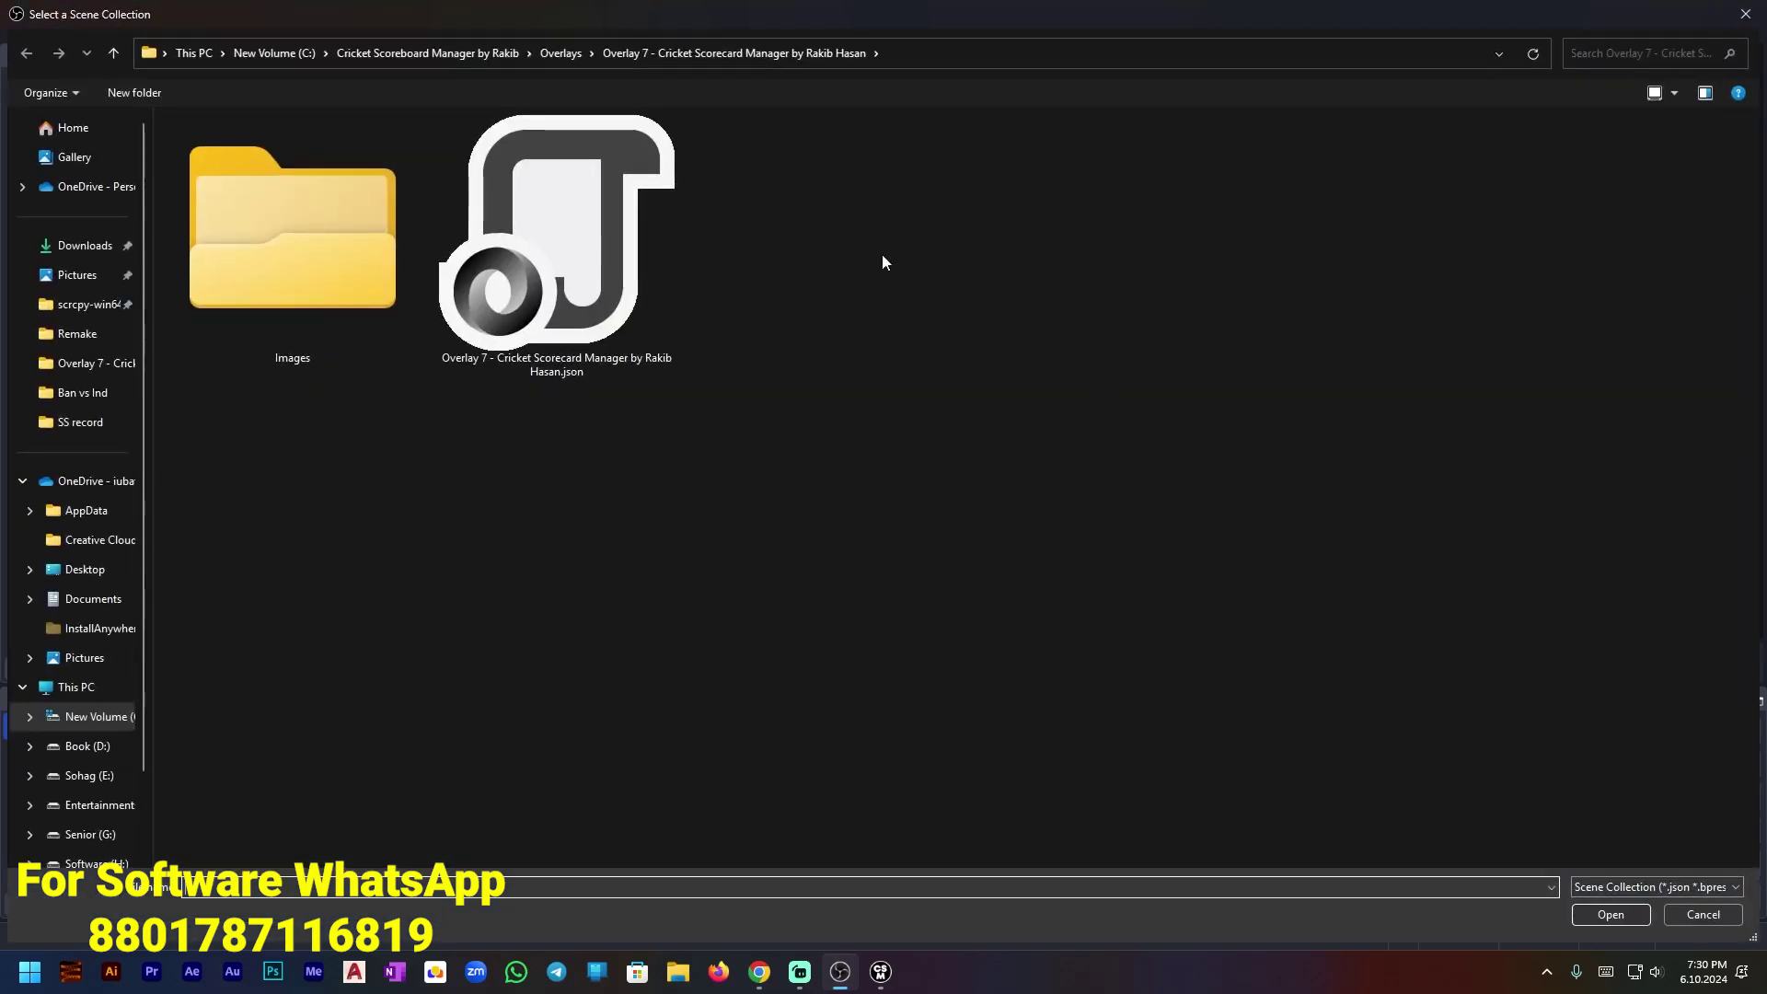
left_click(556, 57)
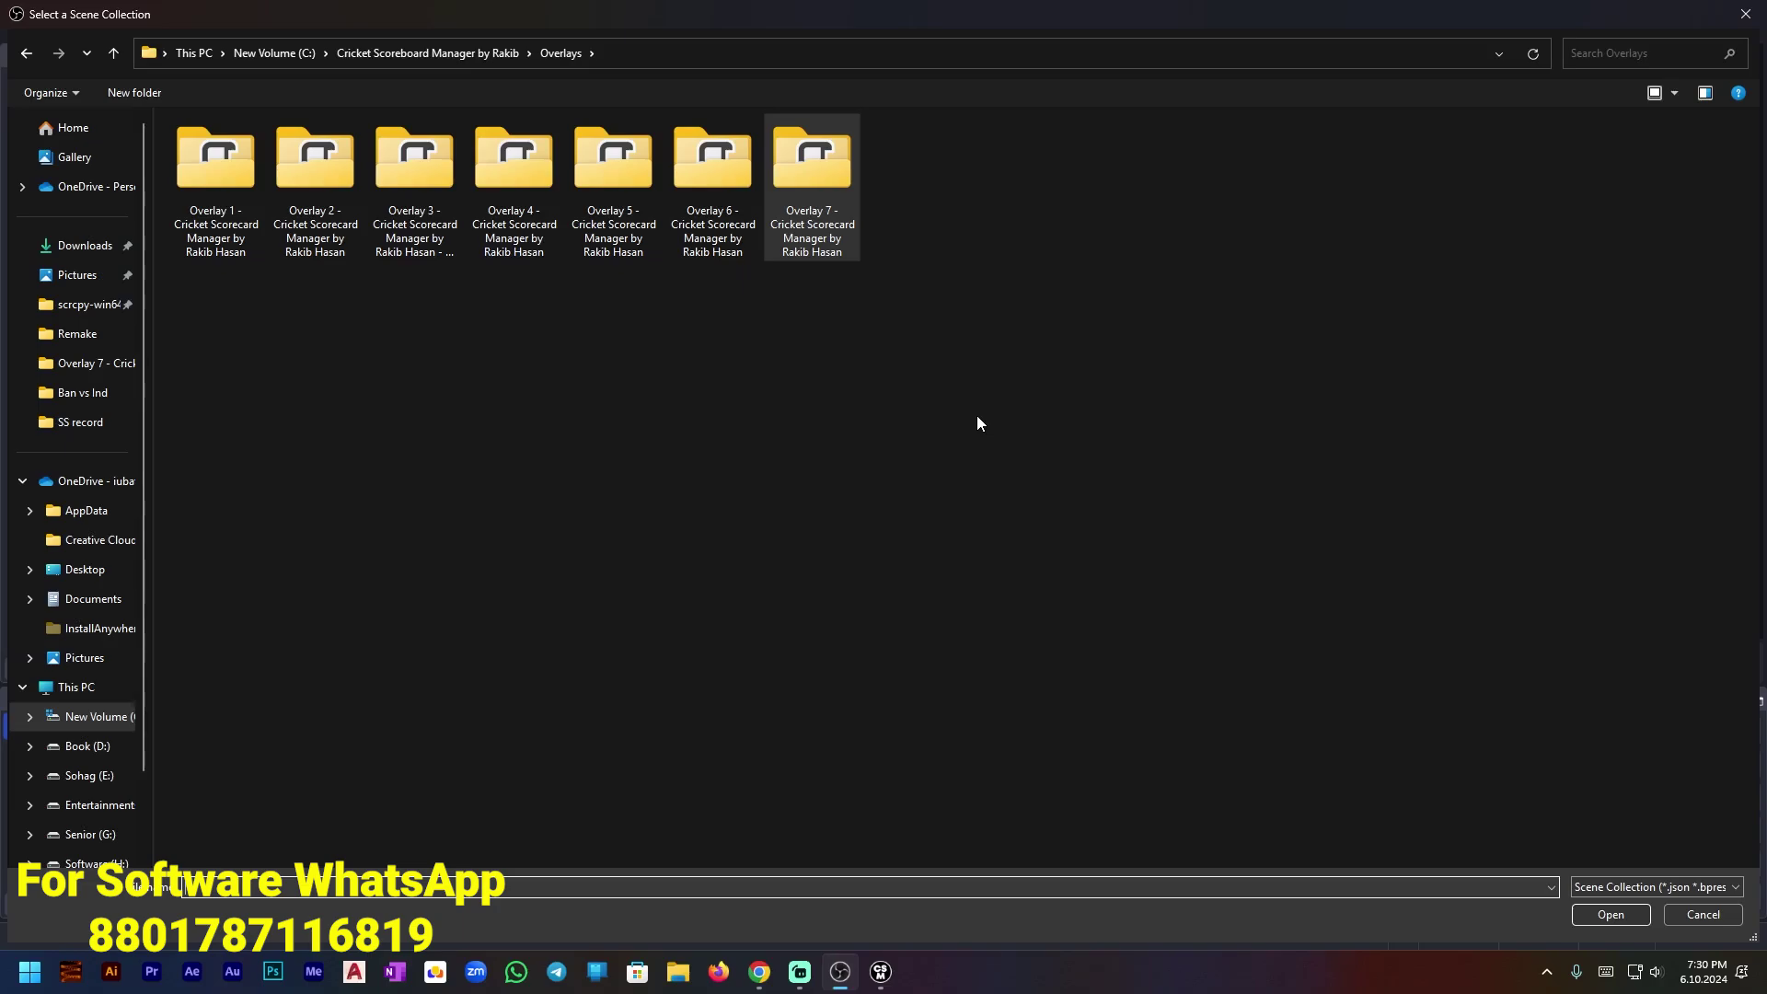
left_click(928, 363)
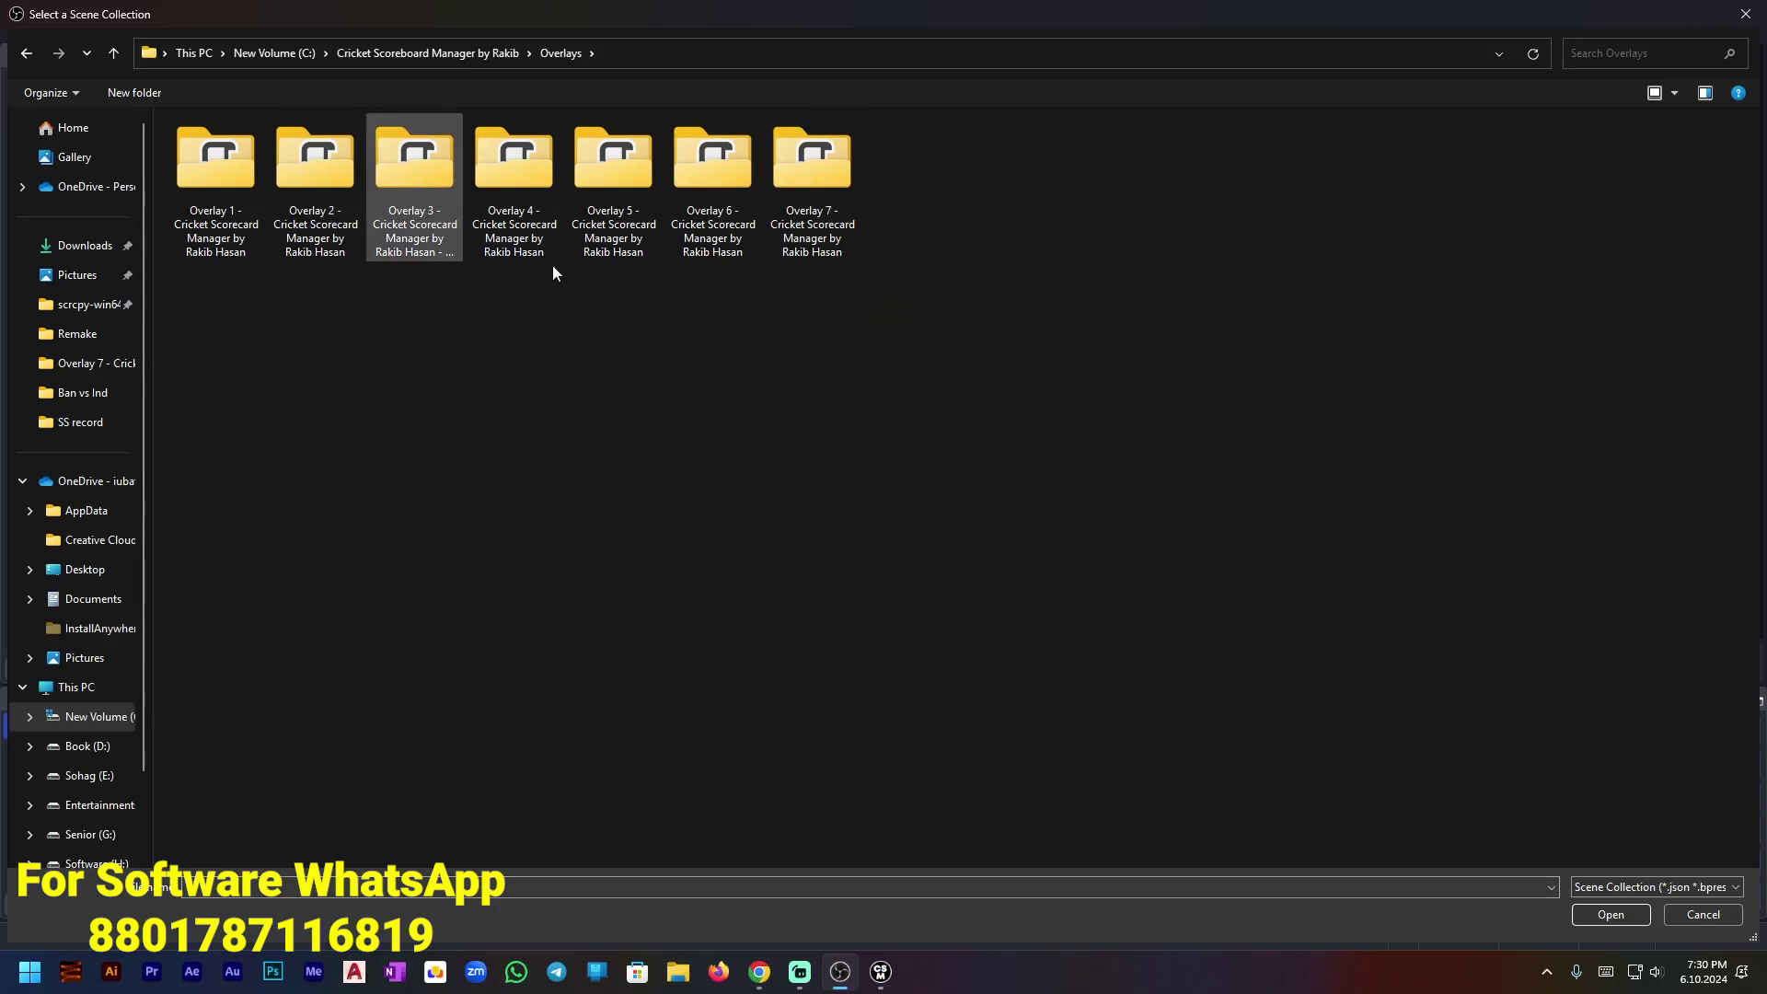
double_click(828, 198)
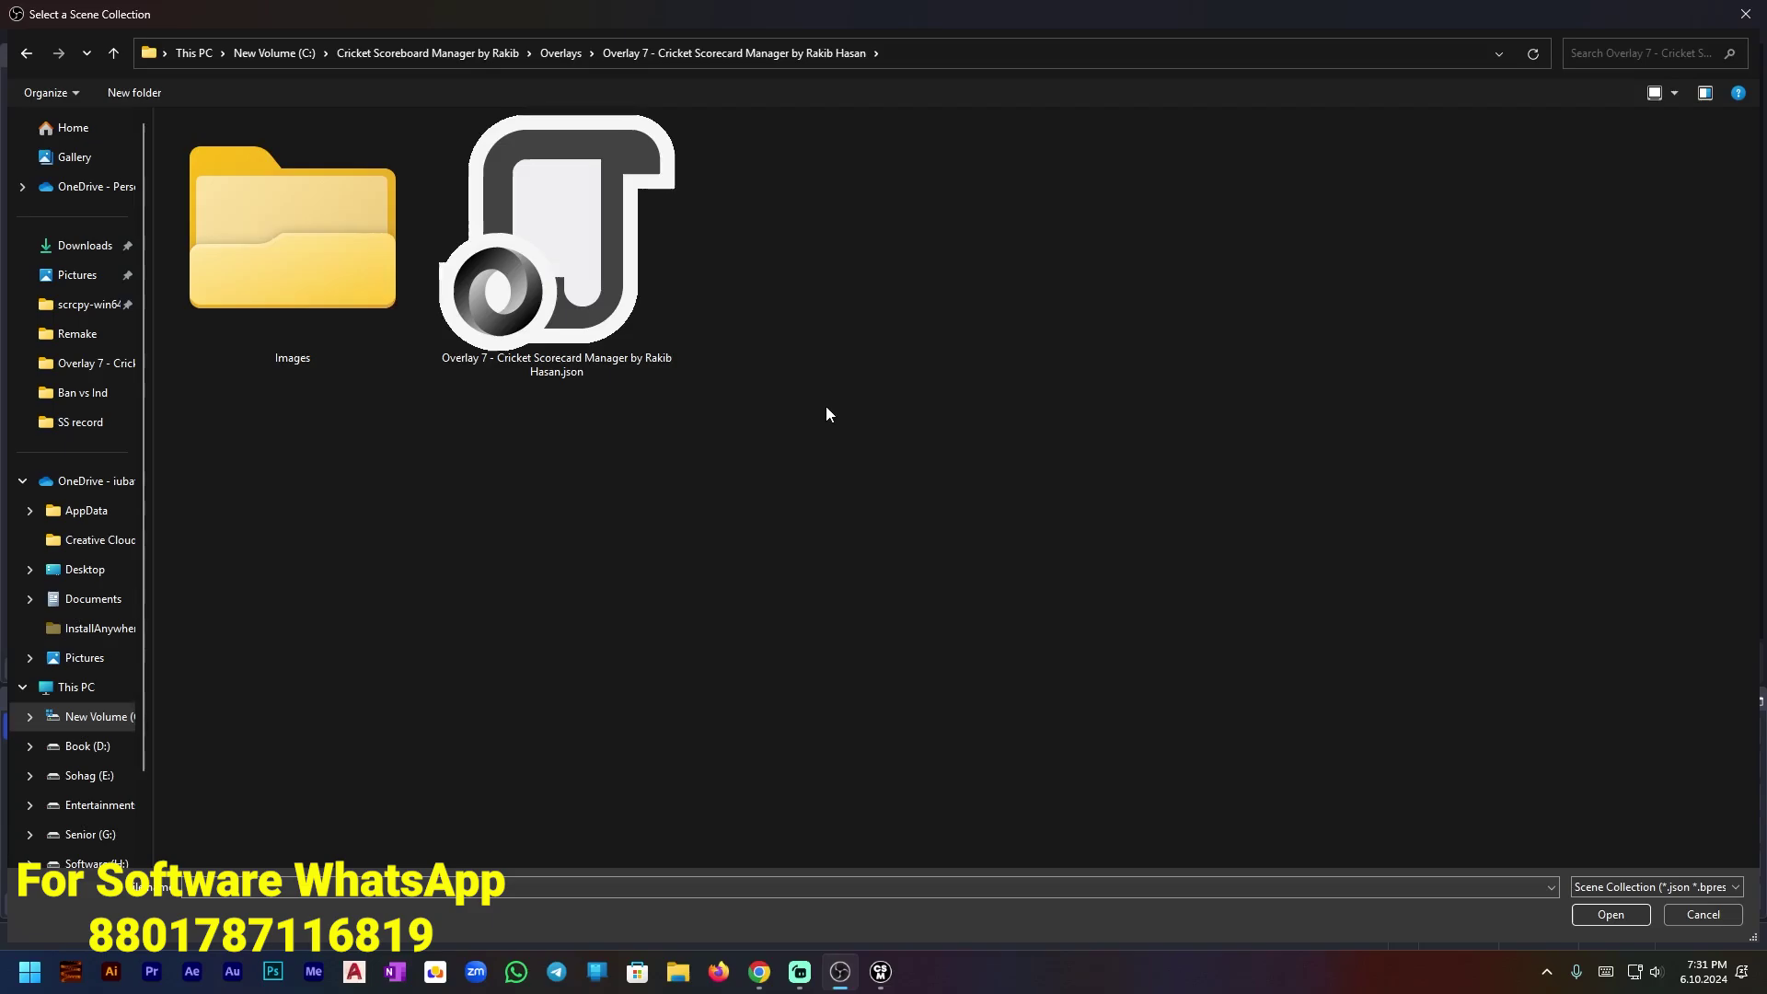
double_click(580, 276)
left_click(1086, 637)
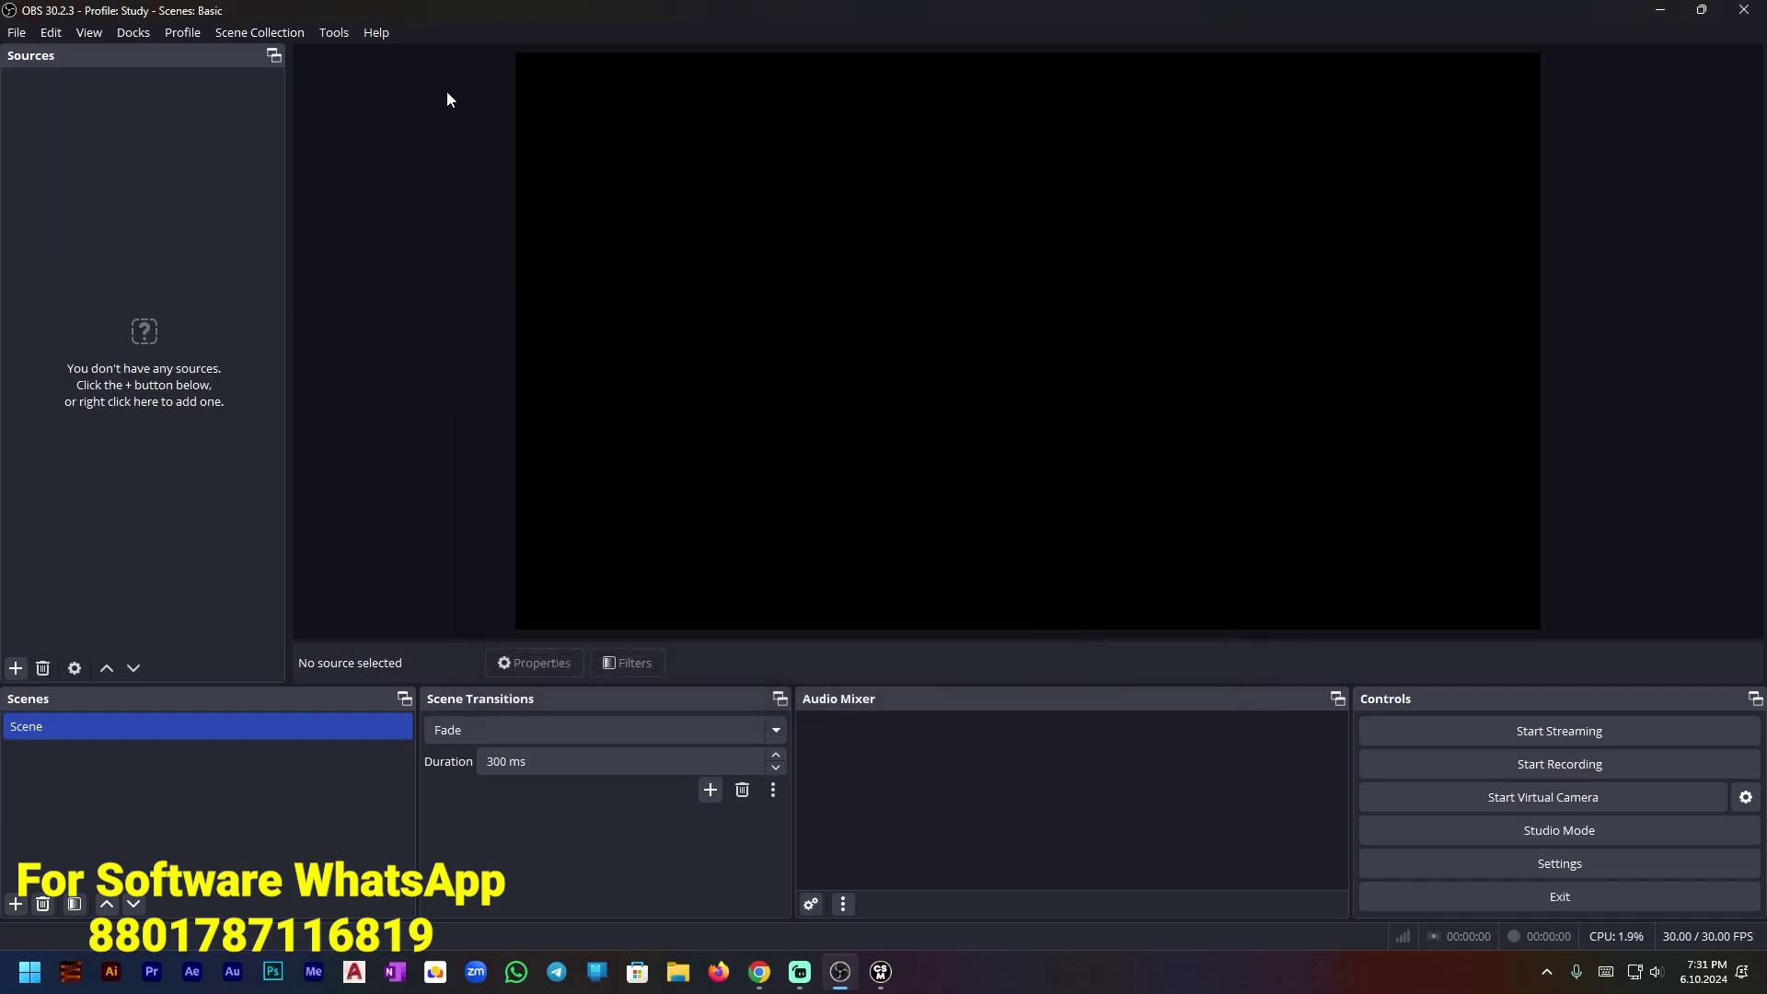
left_click(257, 40)
Make Overlay 7 the active collection and select the Scoreboard Screen 2 scene.
left_click(293, 283)
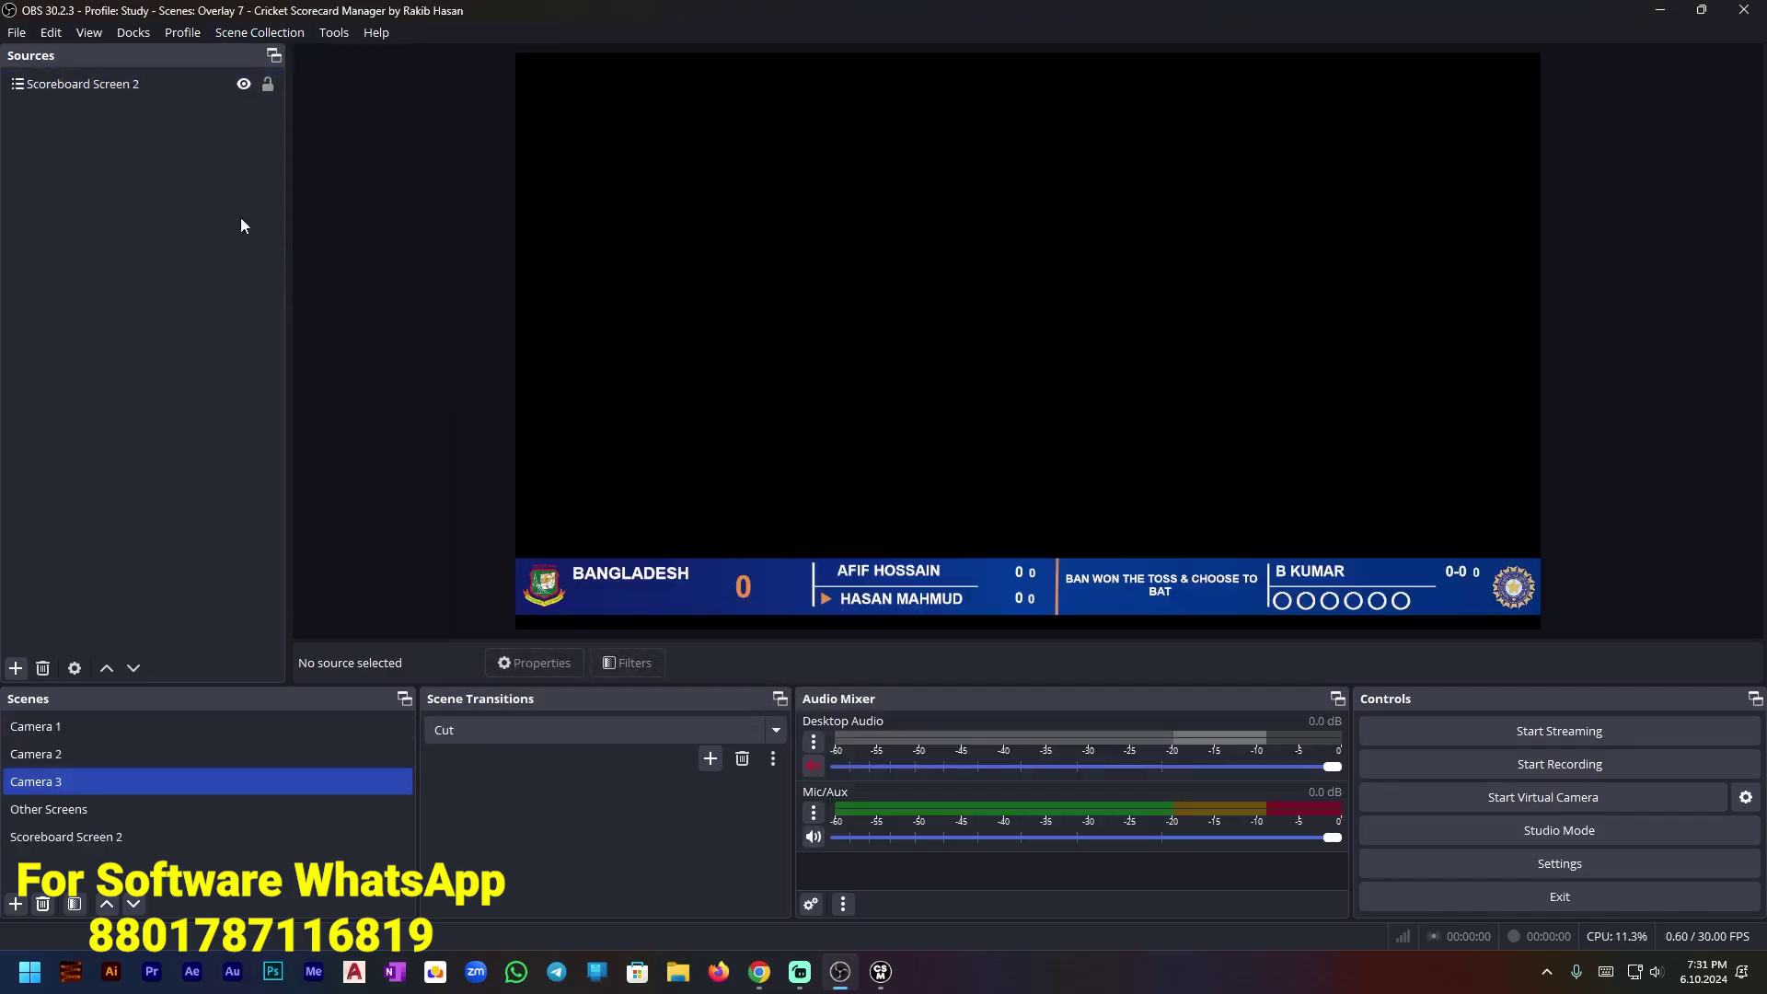
left_click(225, 125)
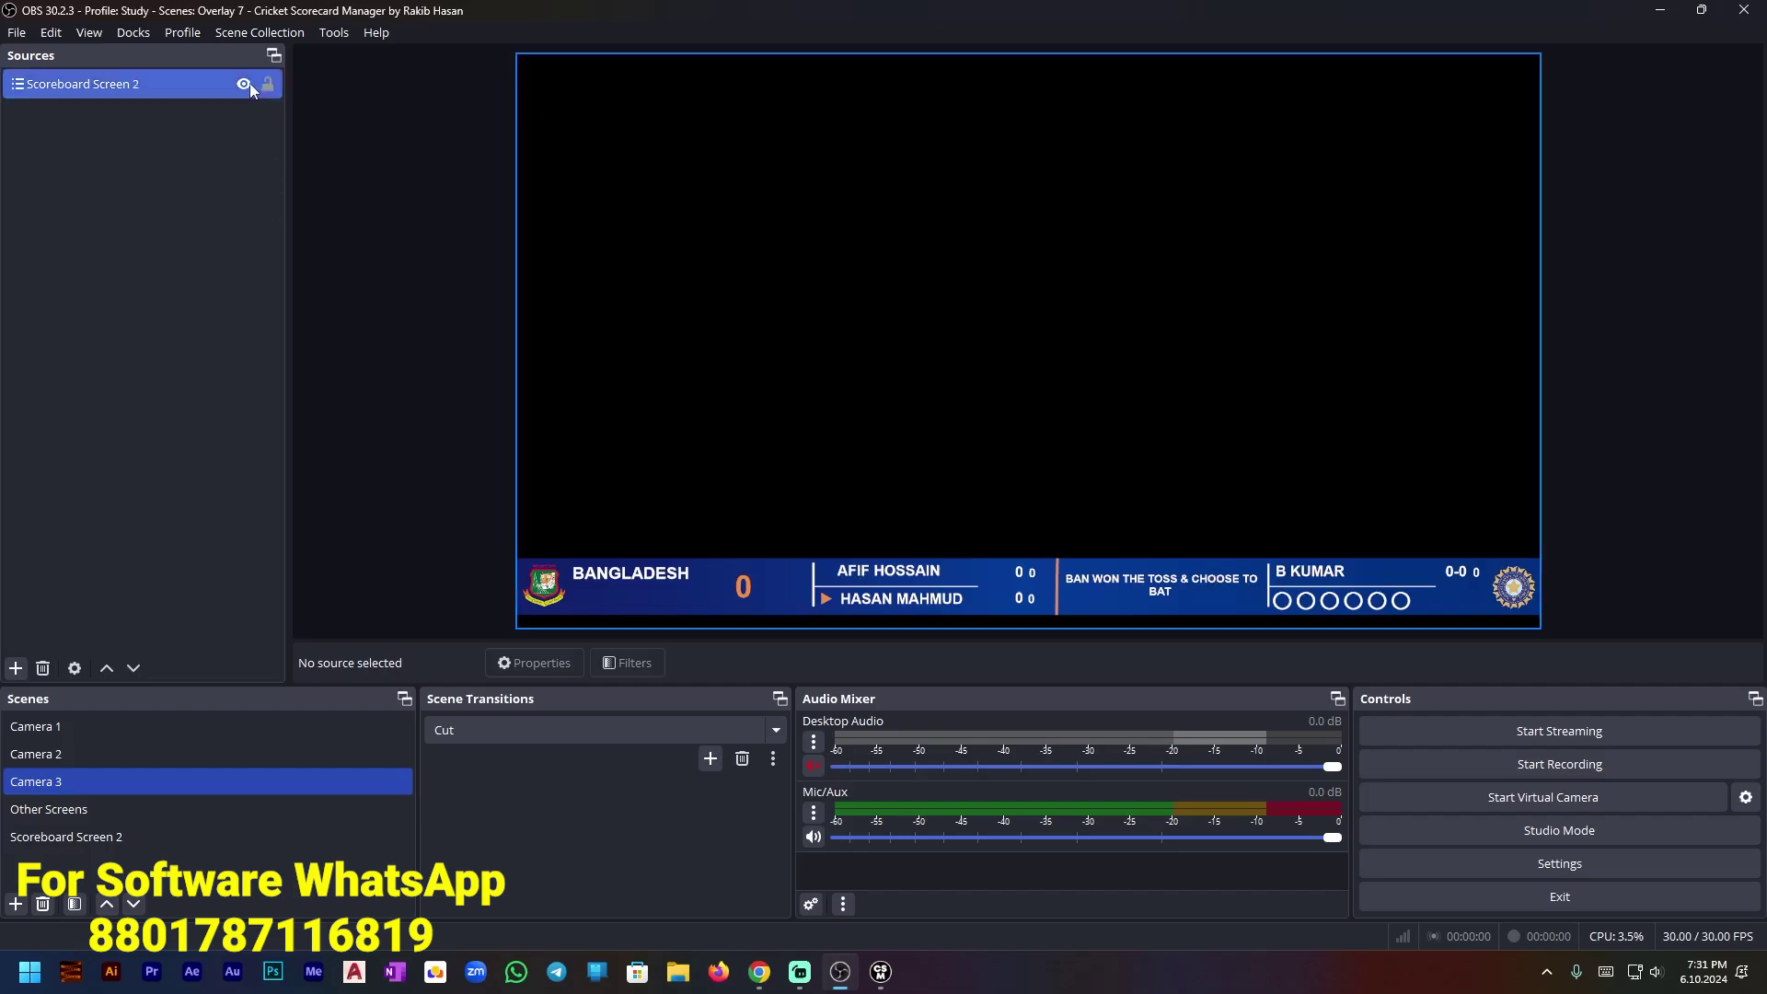
left_click(130, 832)
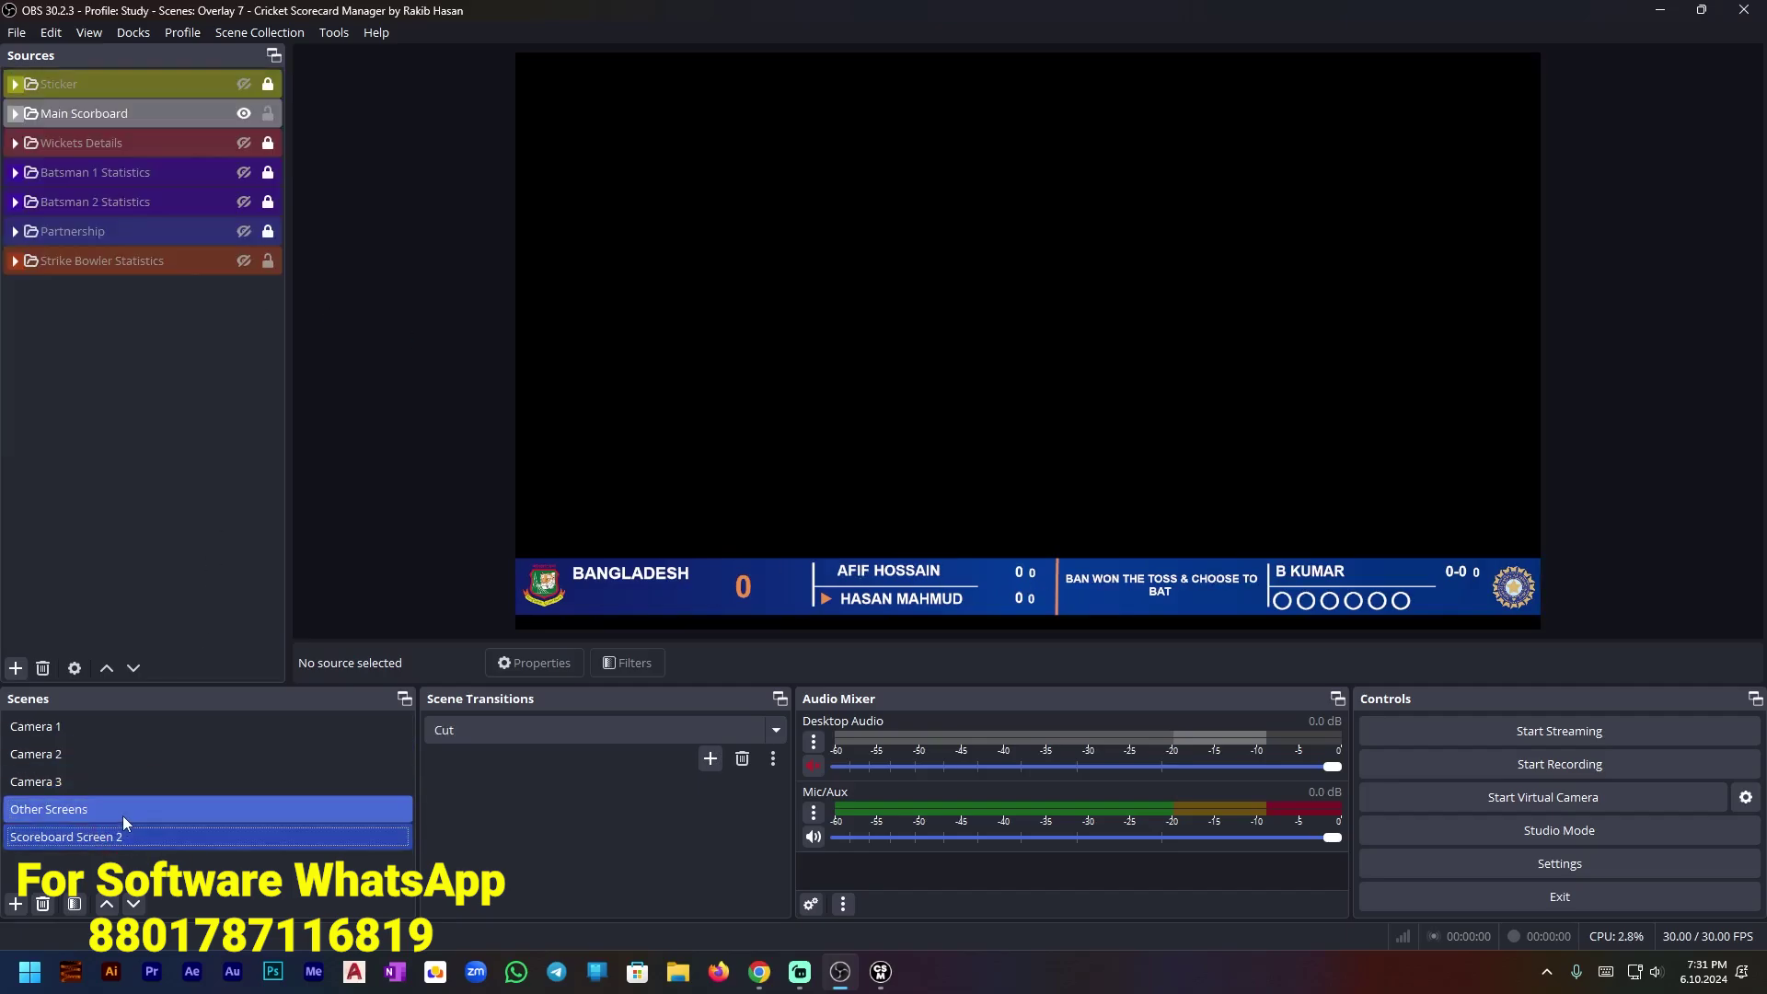
In Other Screens, preview the Welcome to match and Team Players List screens.
left_click(124, 816)
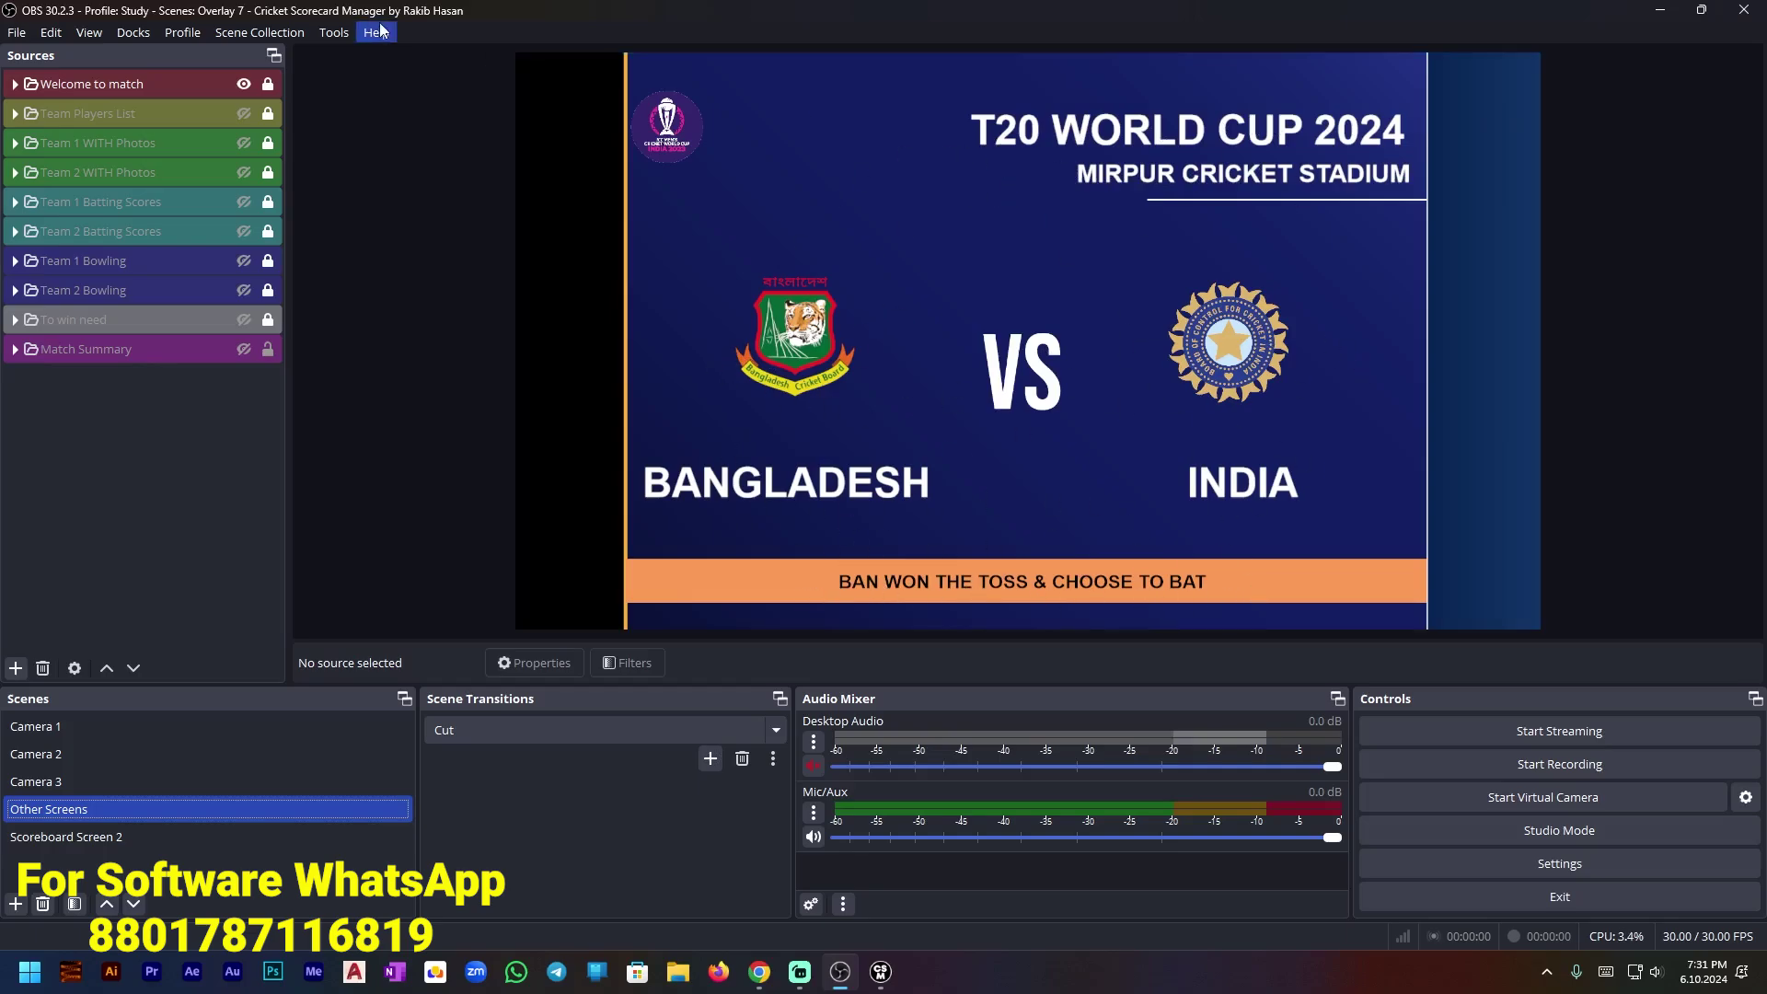
left_click(246, 83)
left_click(246, 82)
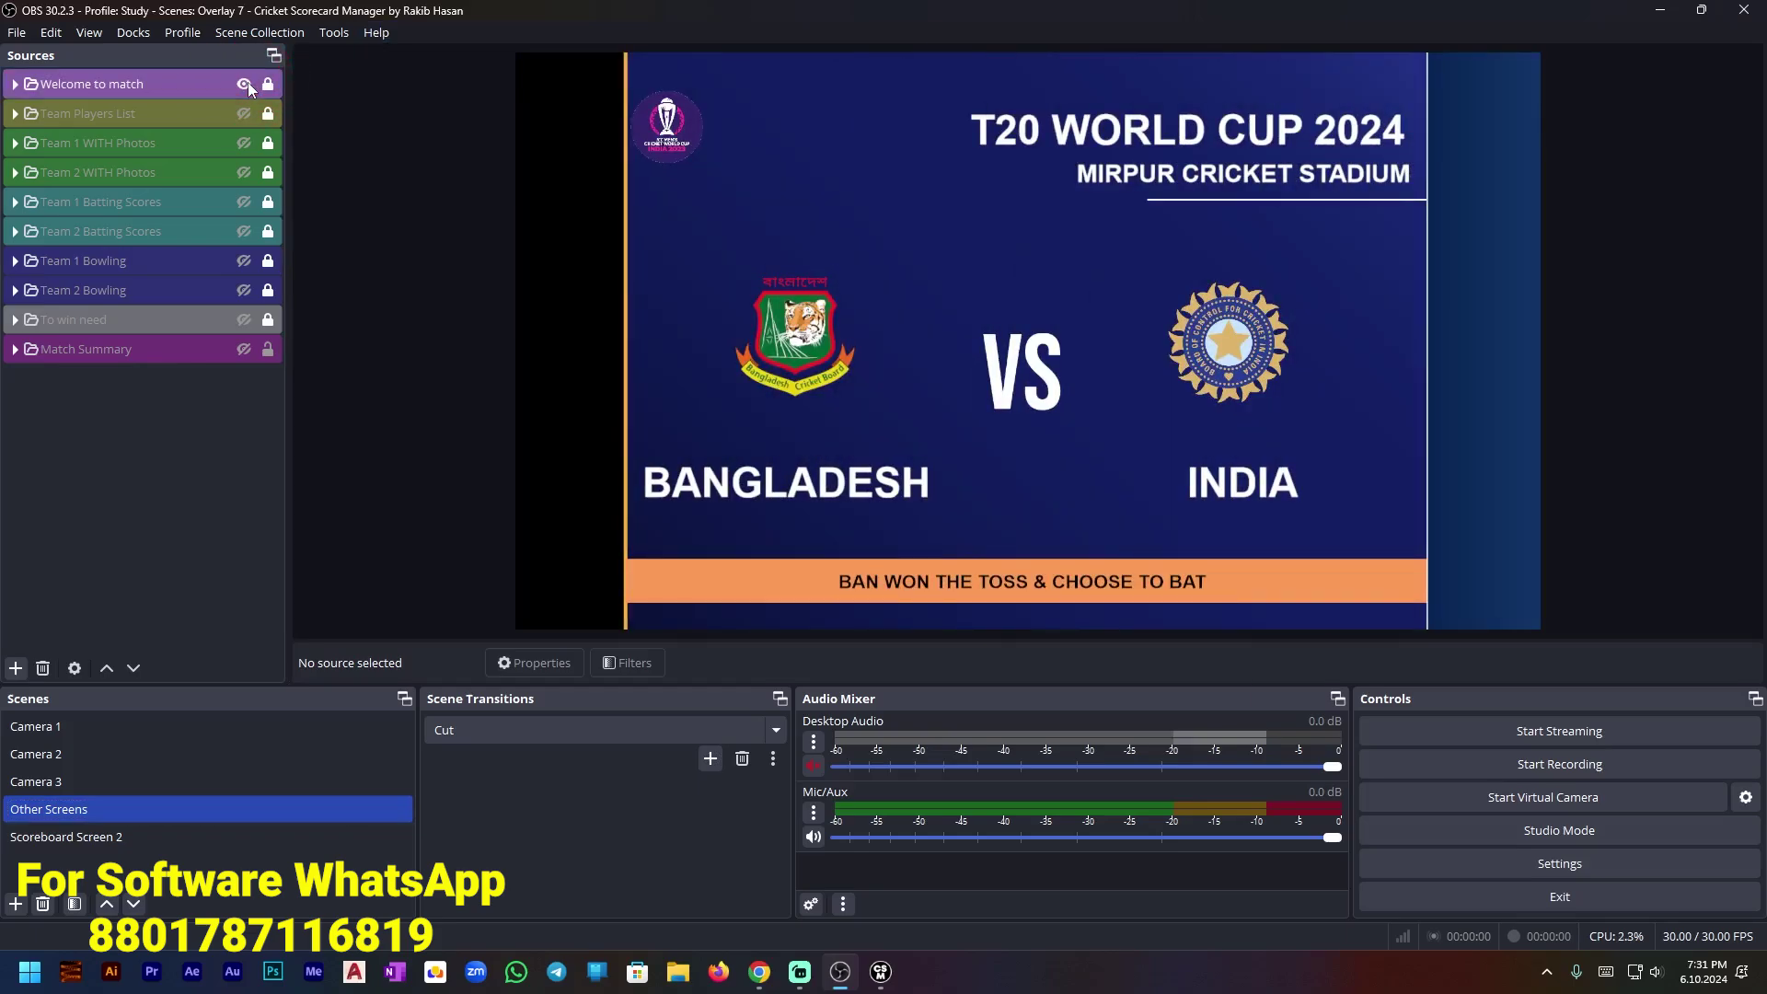
left_click(246, 83)
left_click(247, 113)
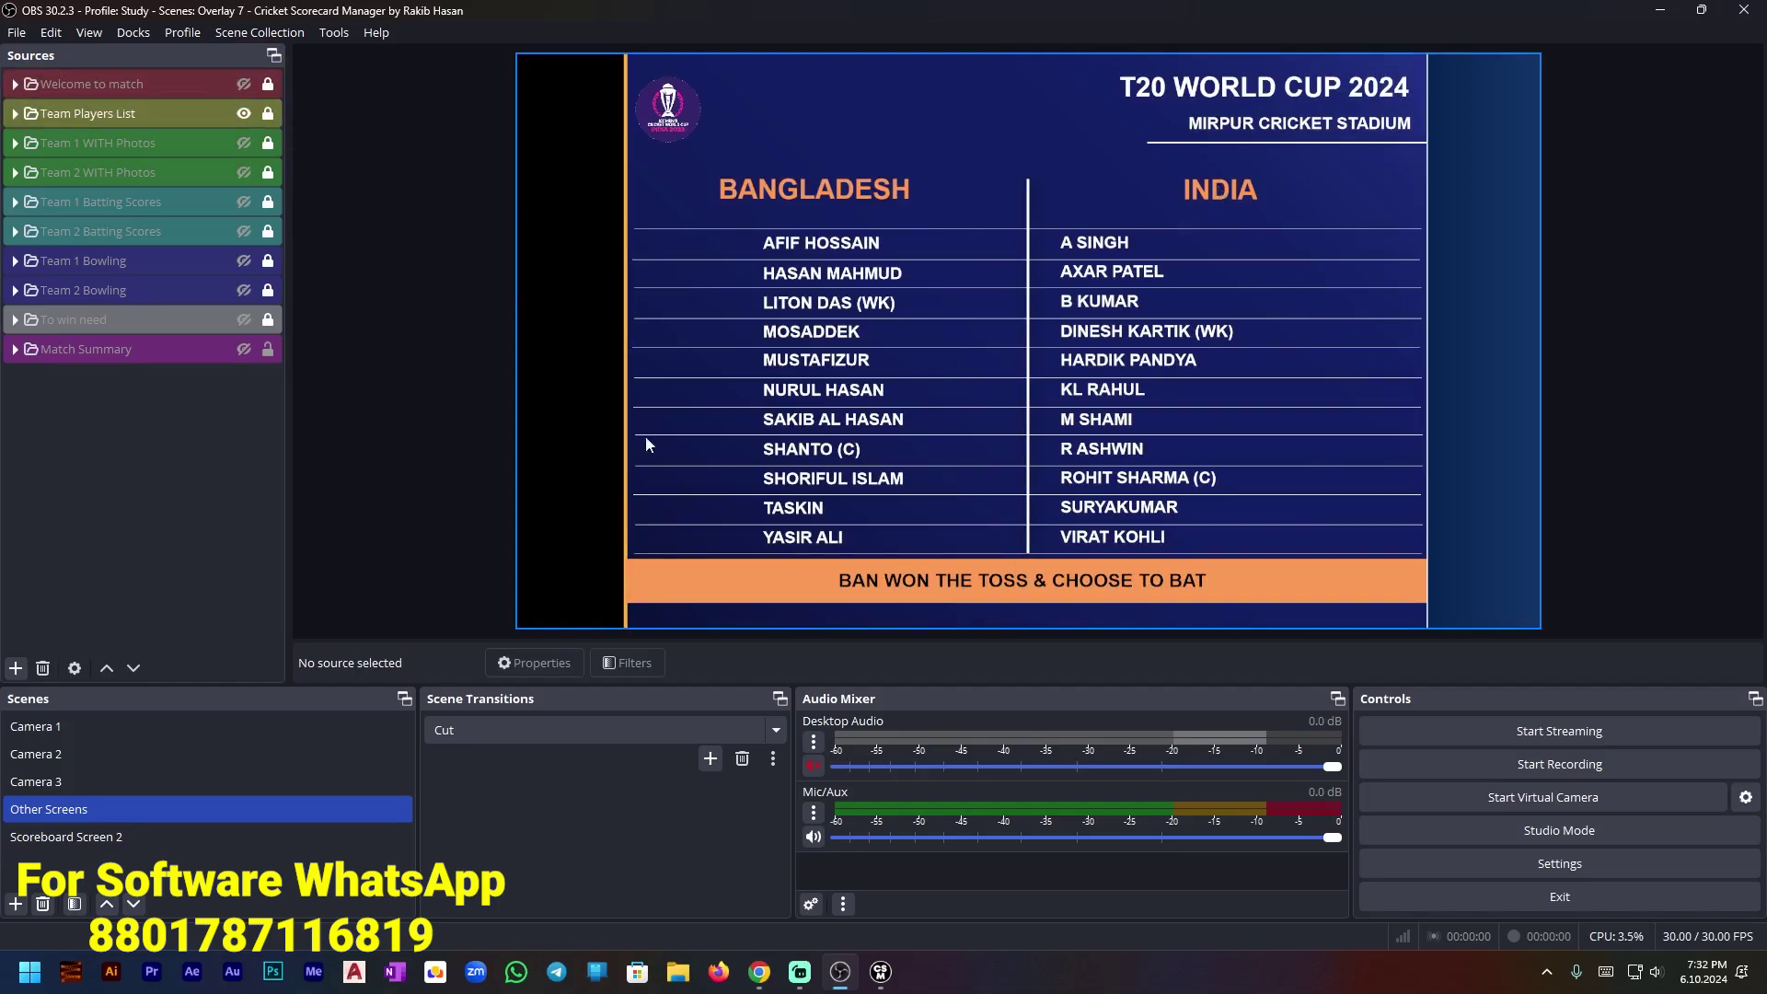
left_click(244, 113)
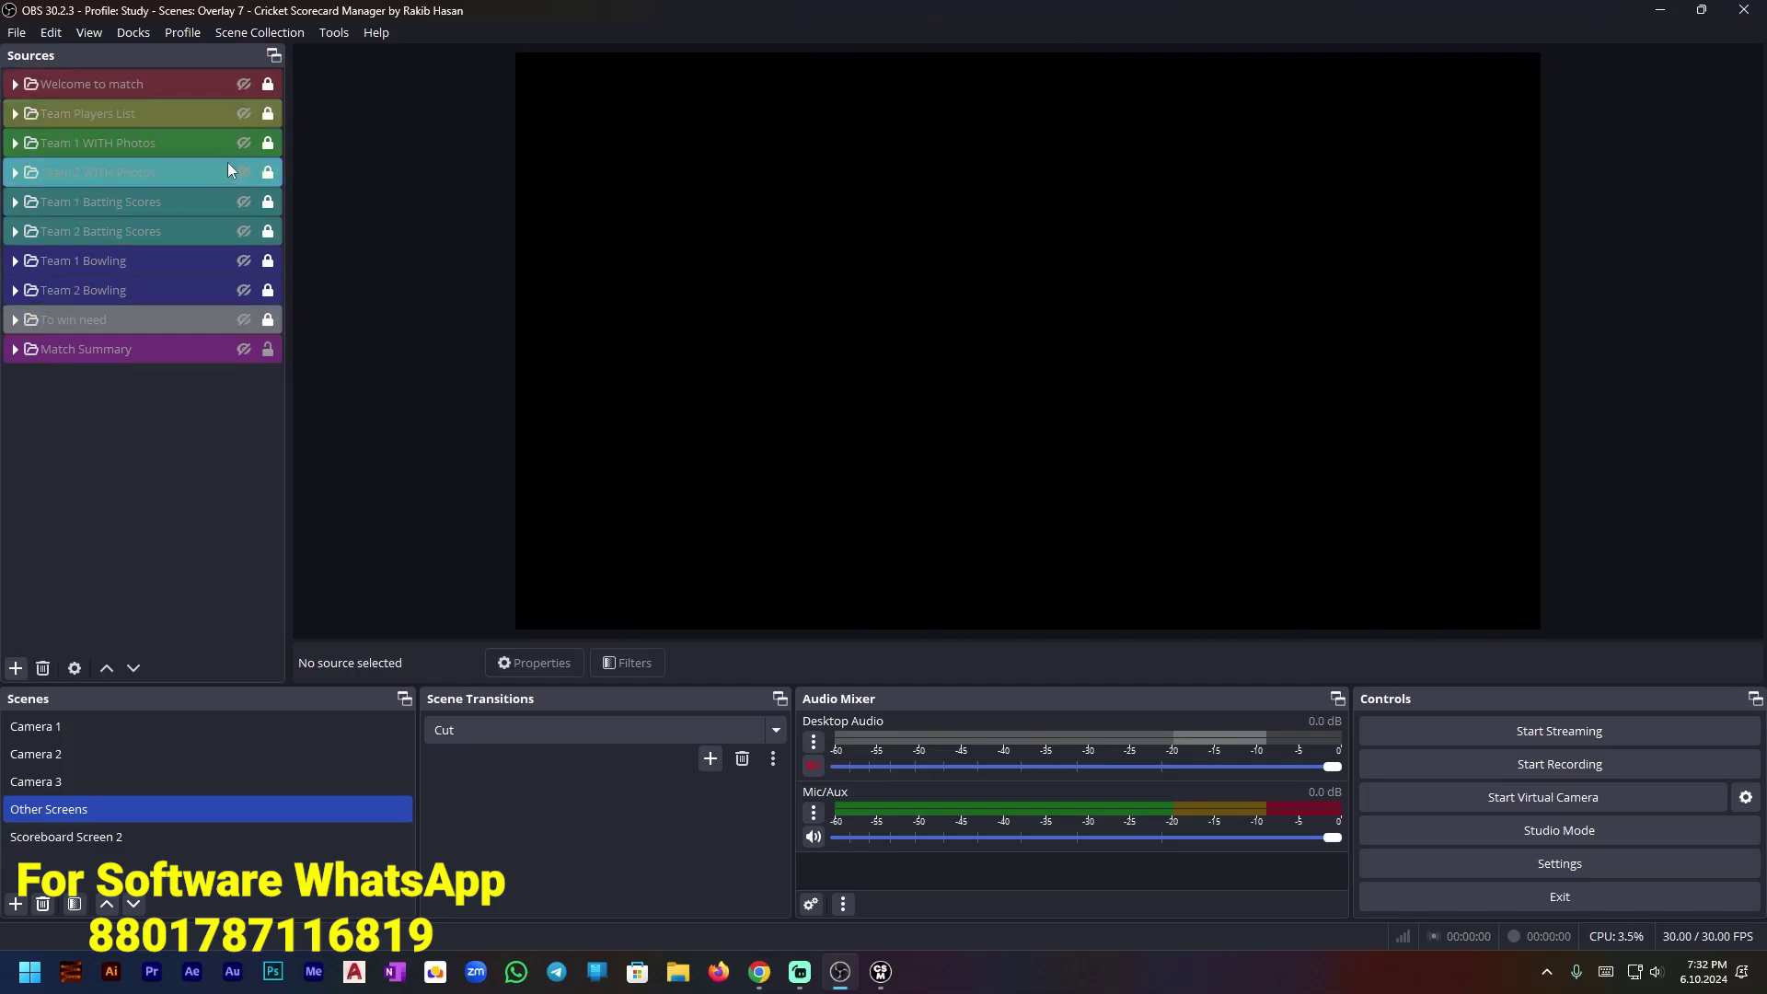
Preview the Team 1 and Team 2 WITH Photos screens, then return to Scoreboard Screen 2.
left_click(244, 143)
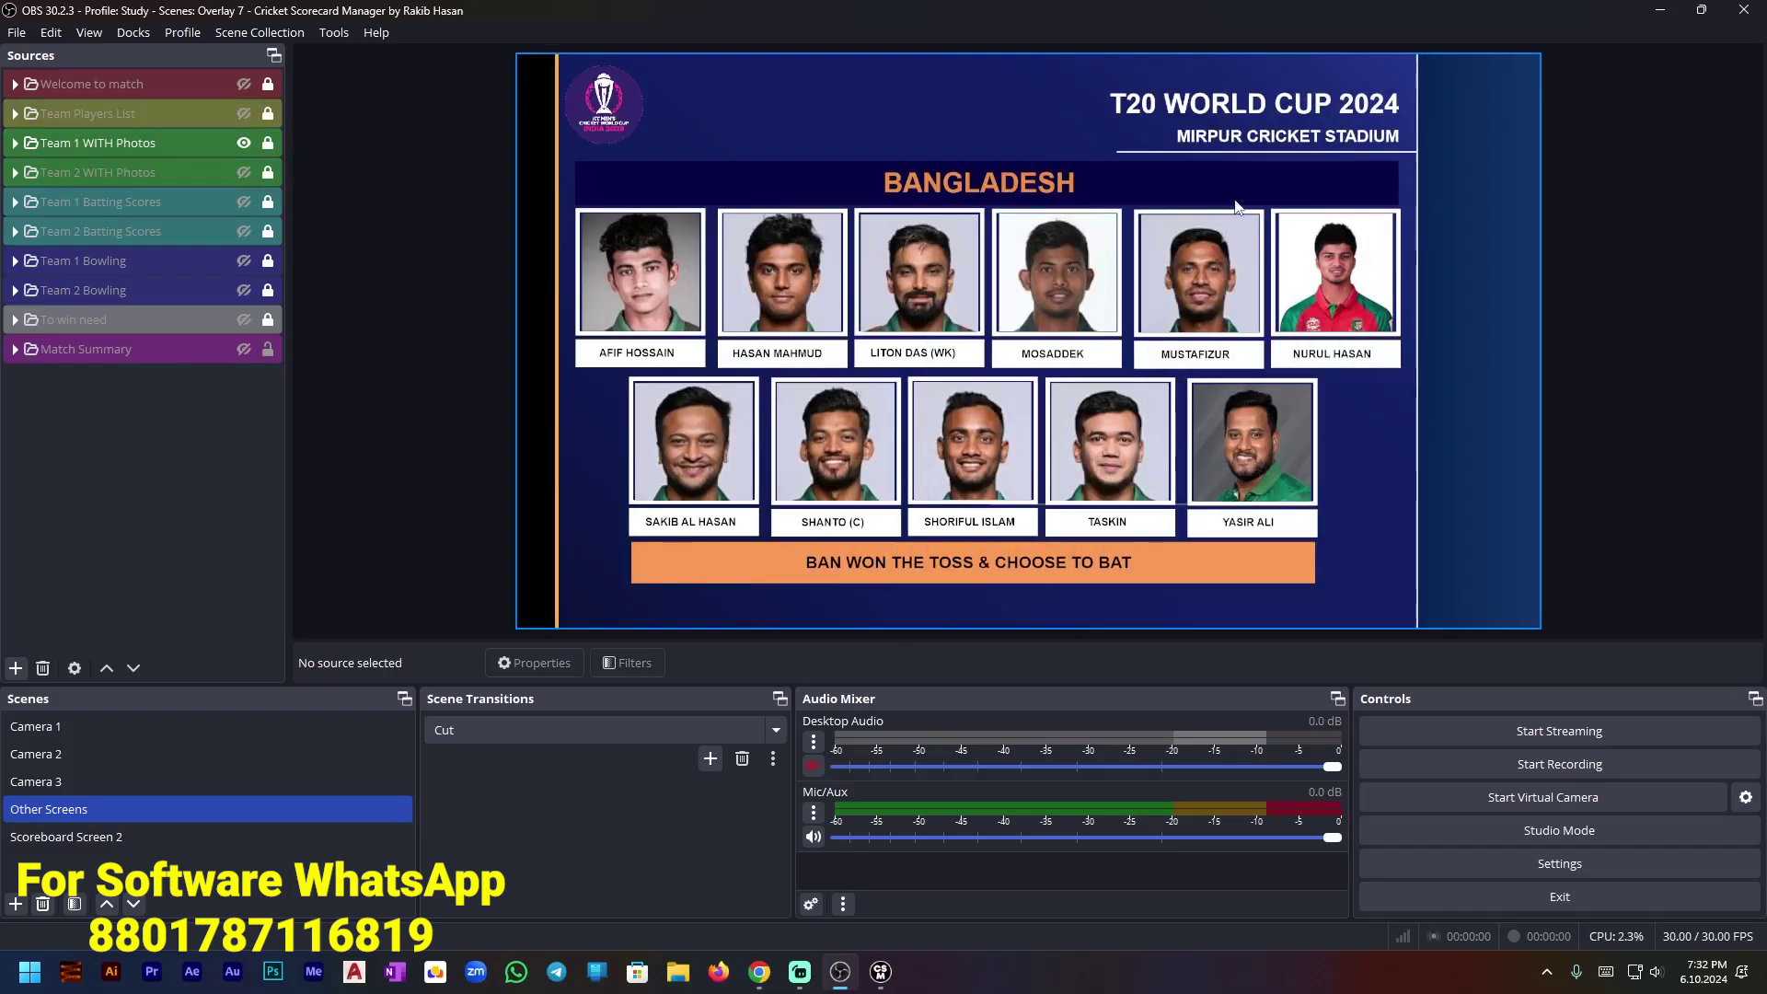
left_click(243, 143)
left_click(244, 172)
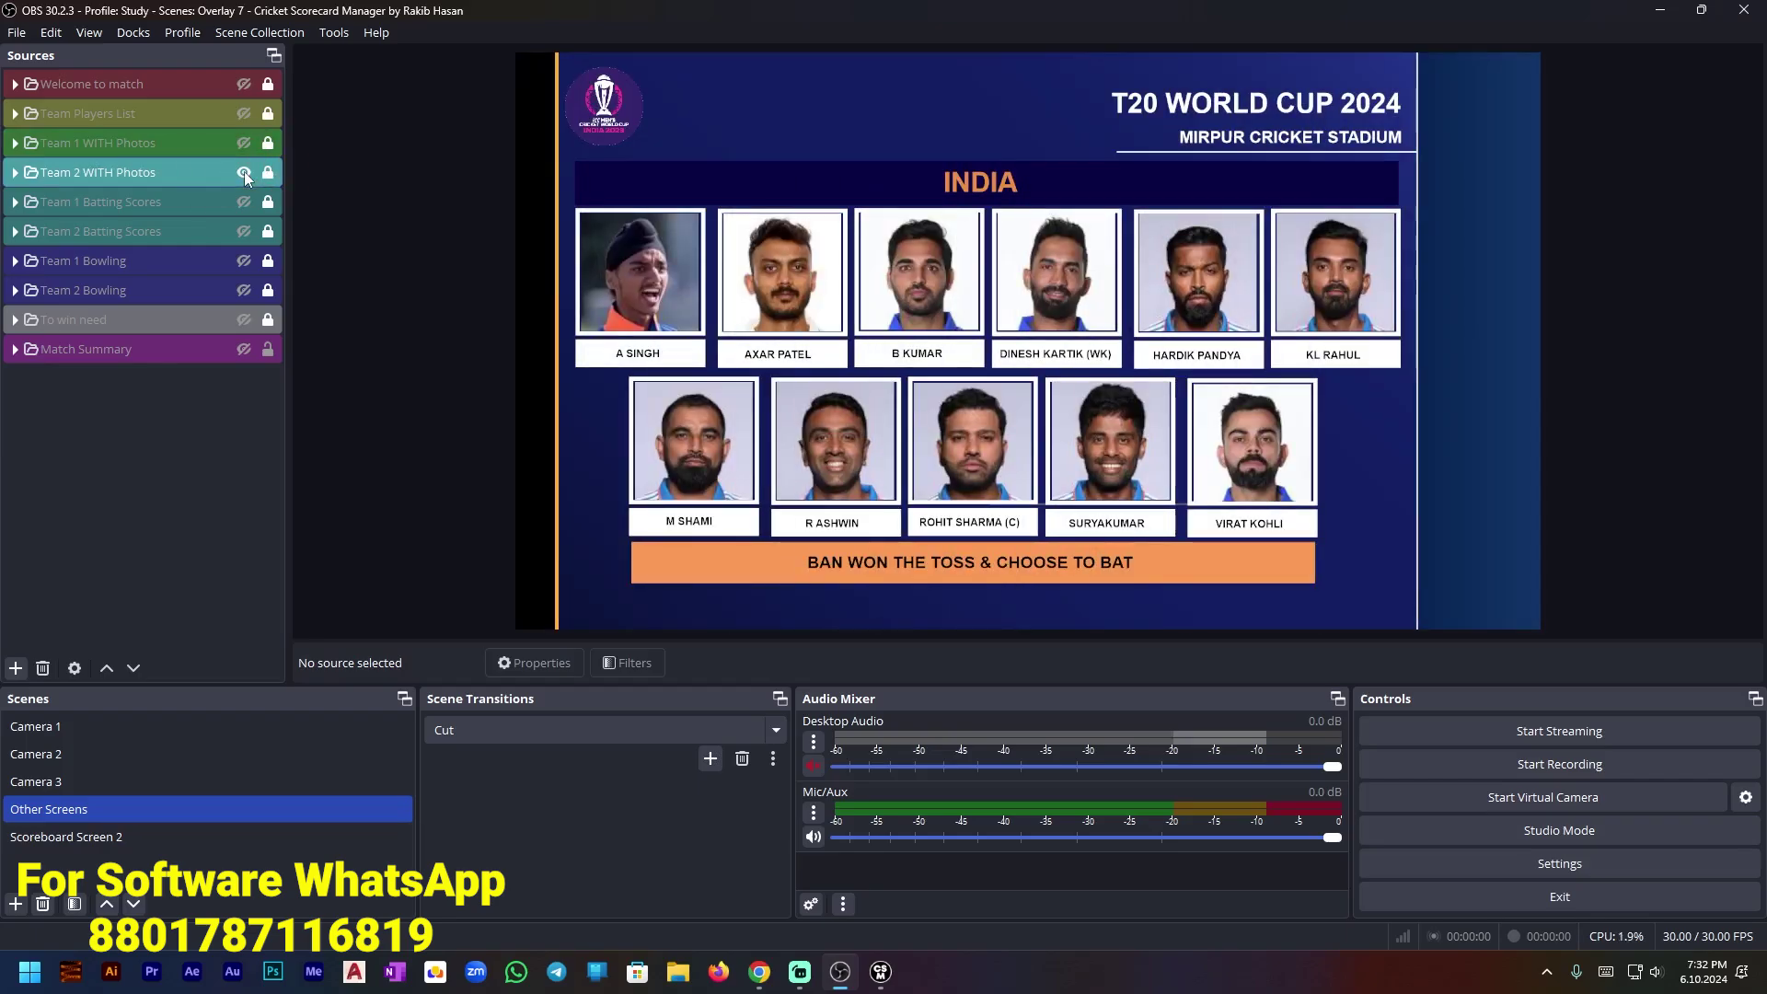
left_click(244, 172)
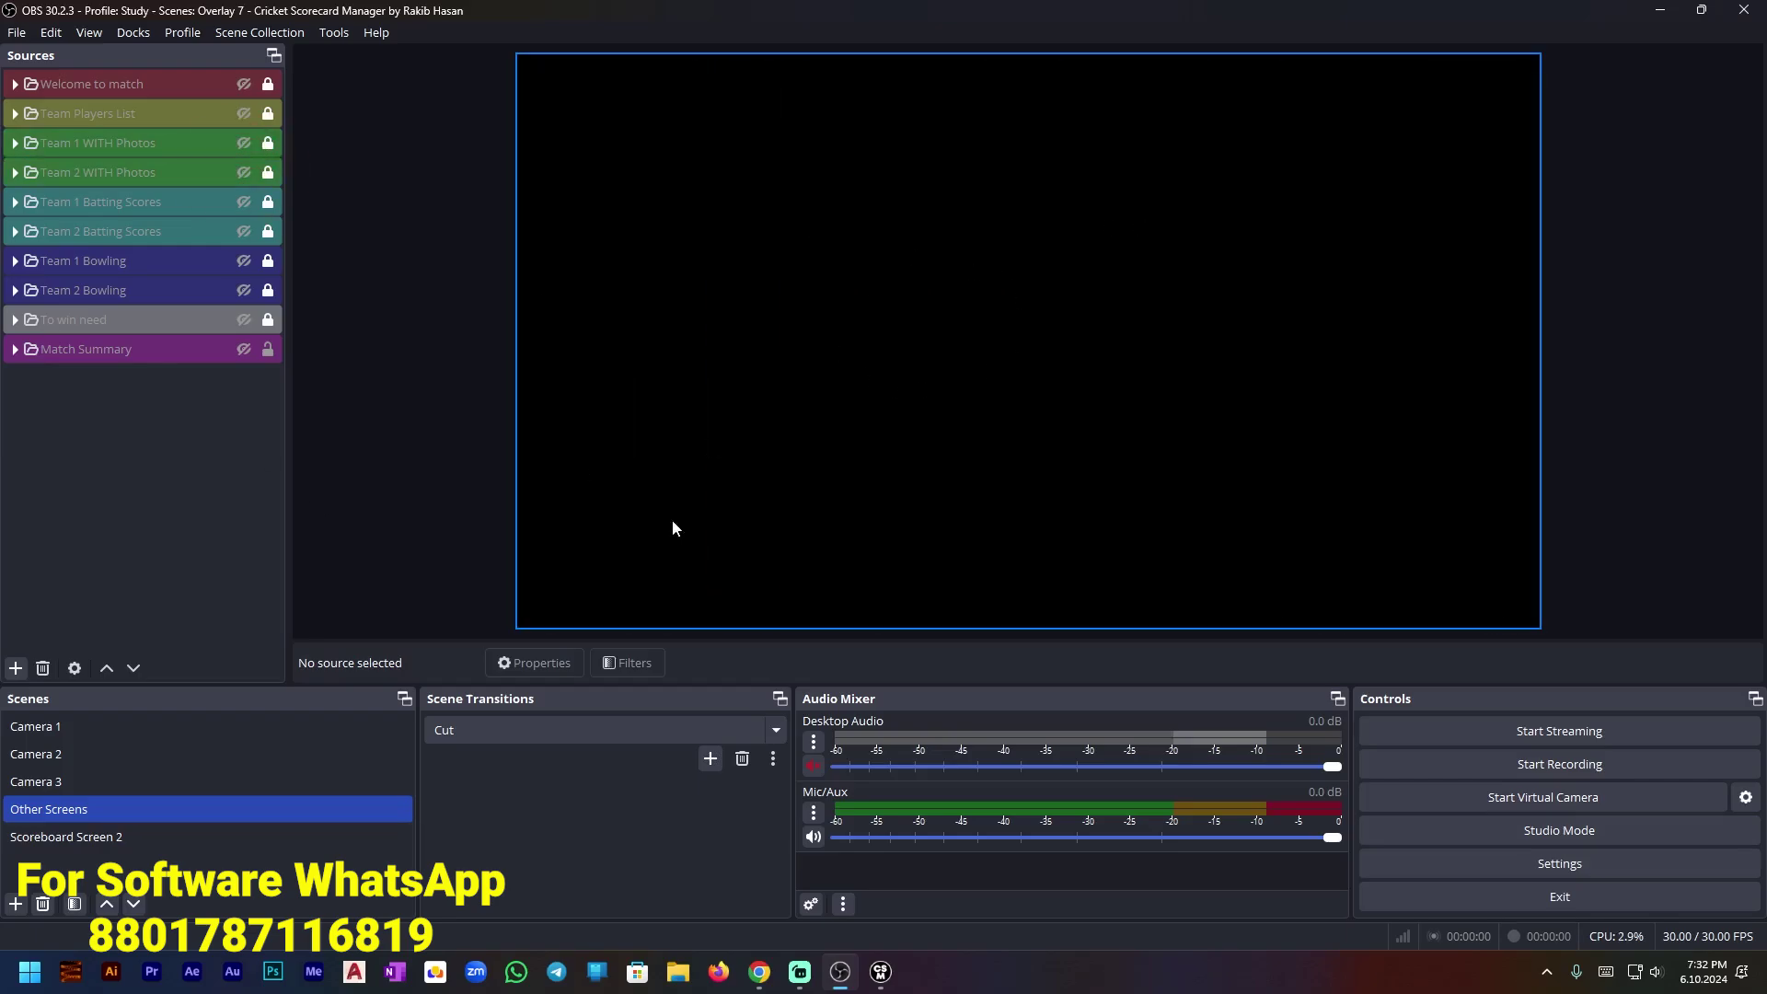
left_click(64, 842)
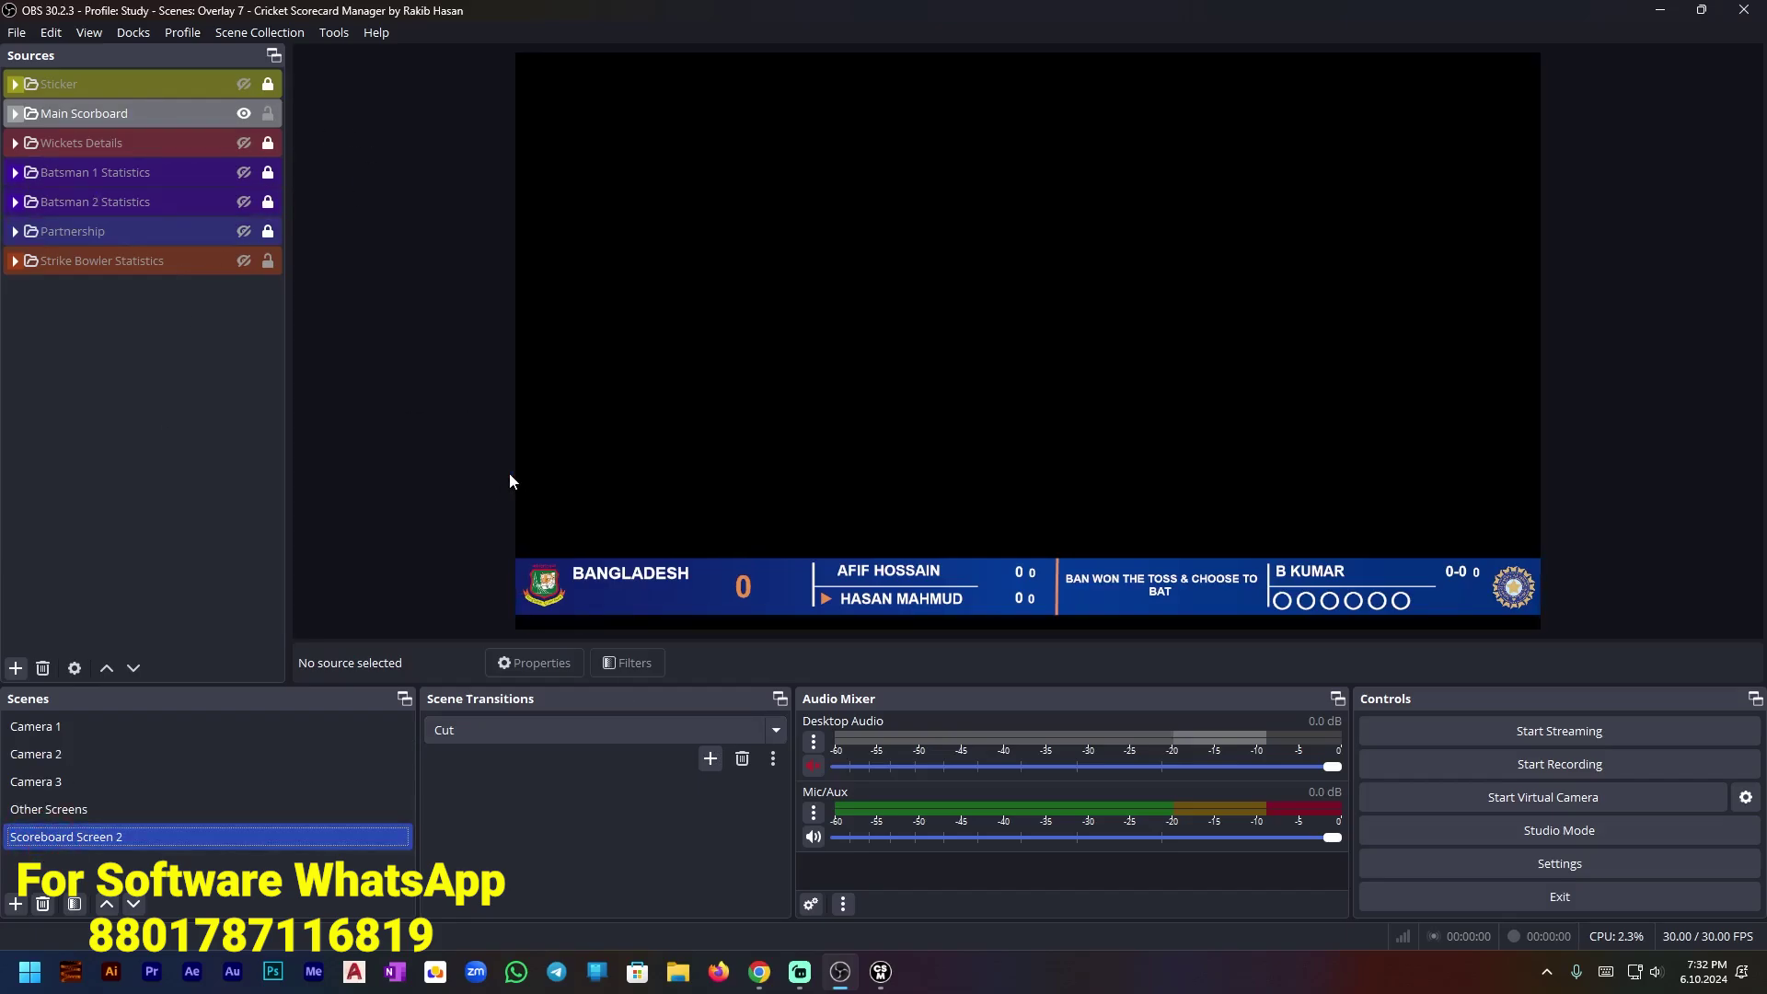
Bring Cricket Scorecard Manager to the front and move it to the top of the screen.
left_click(880, 971)
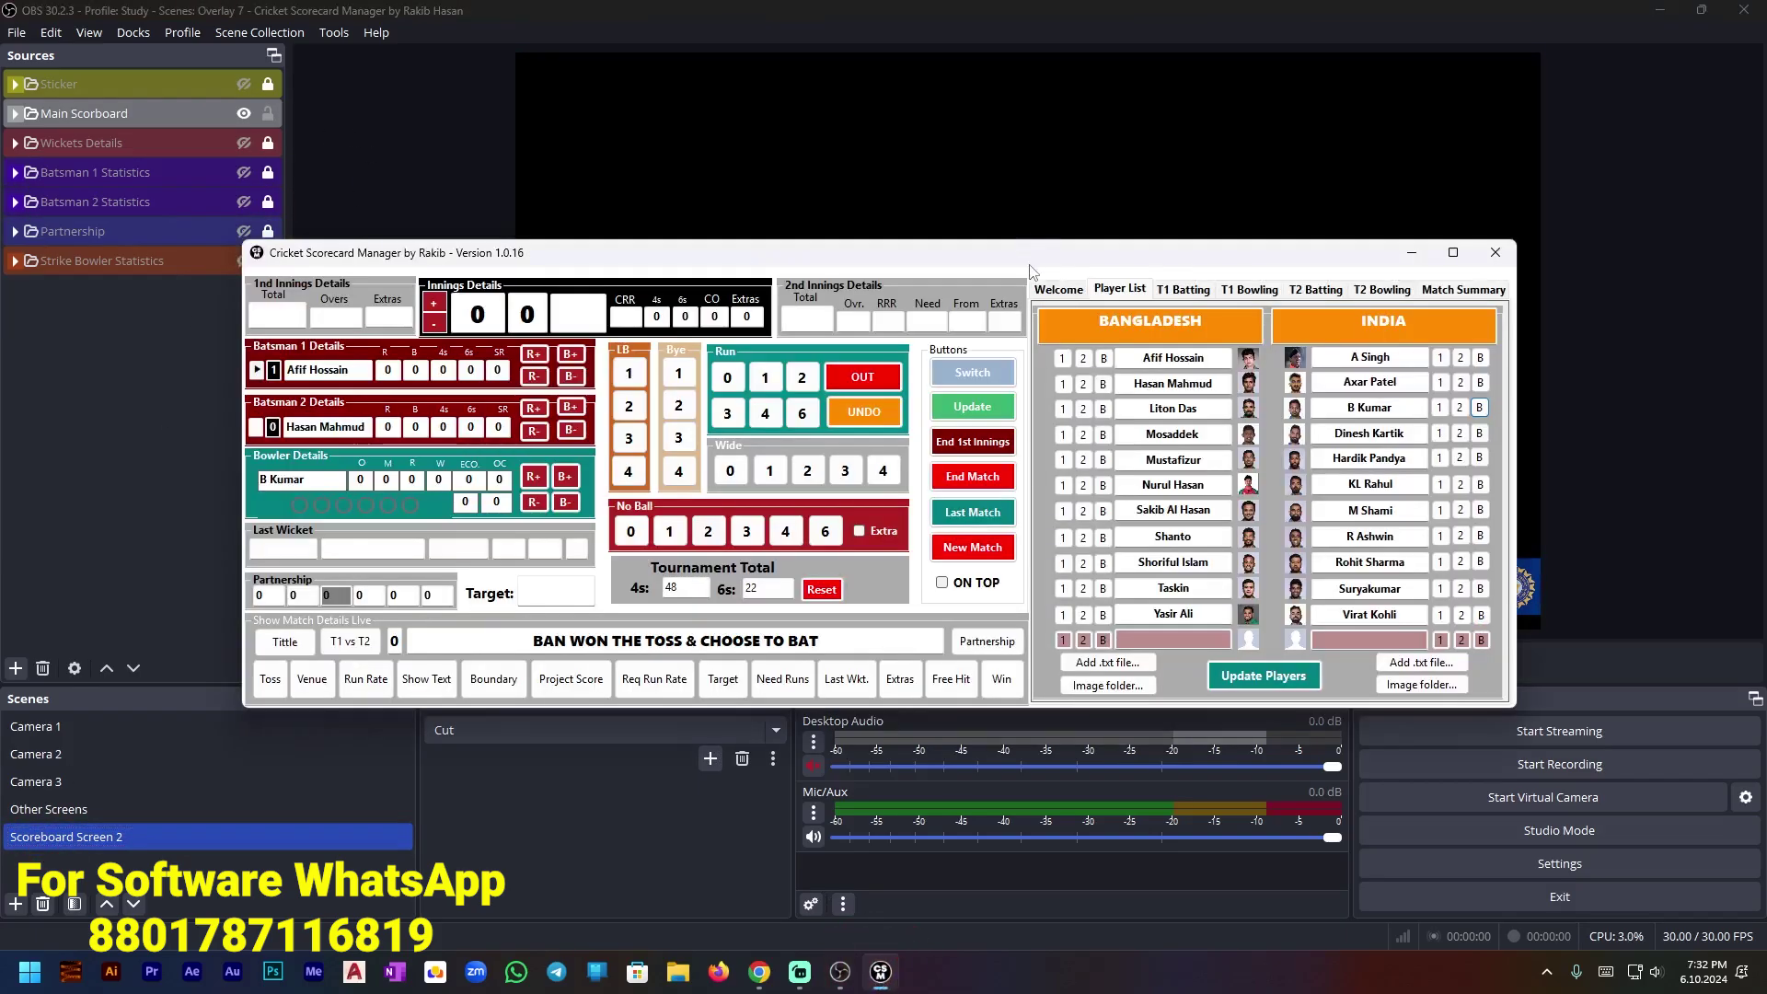
left_click_drag(1033, 263, 1139, 48)
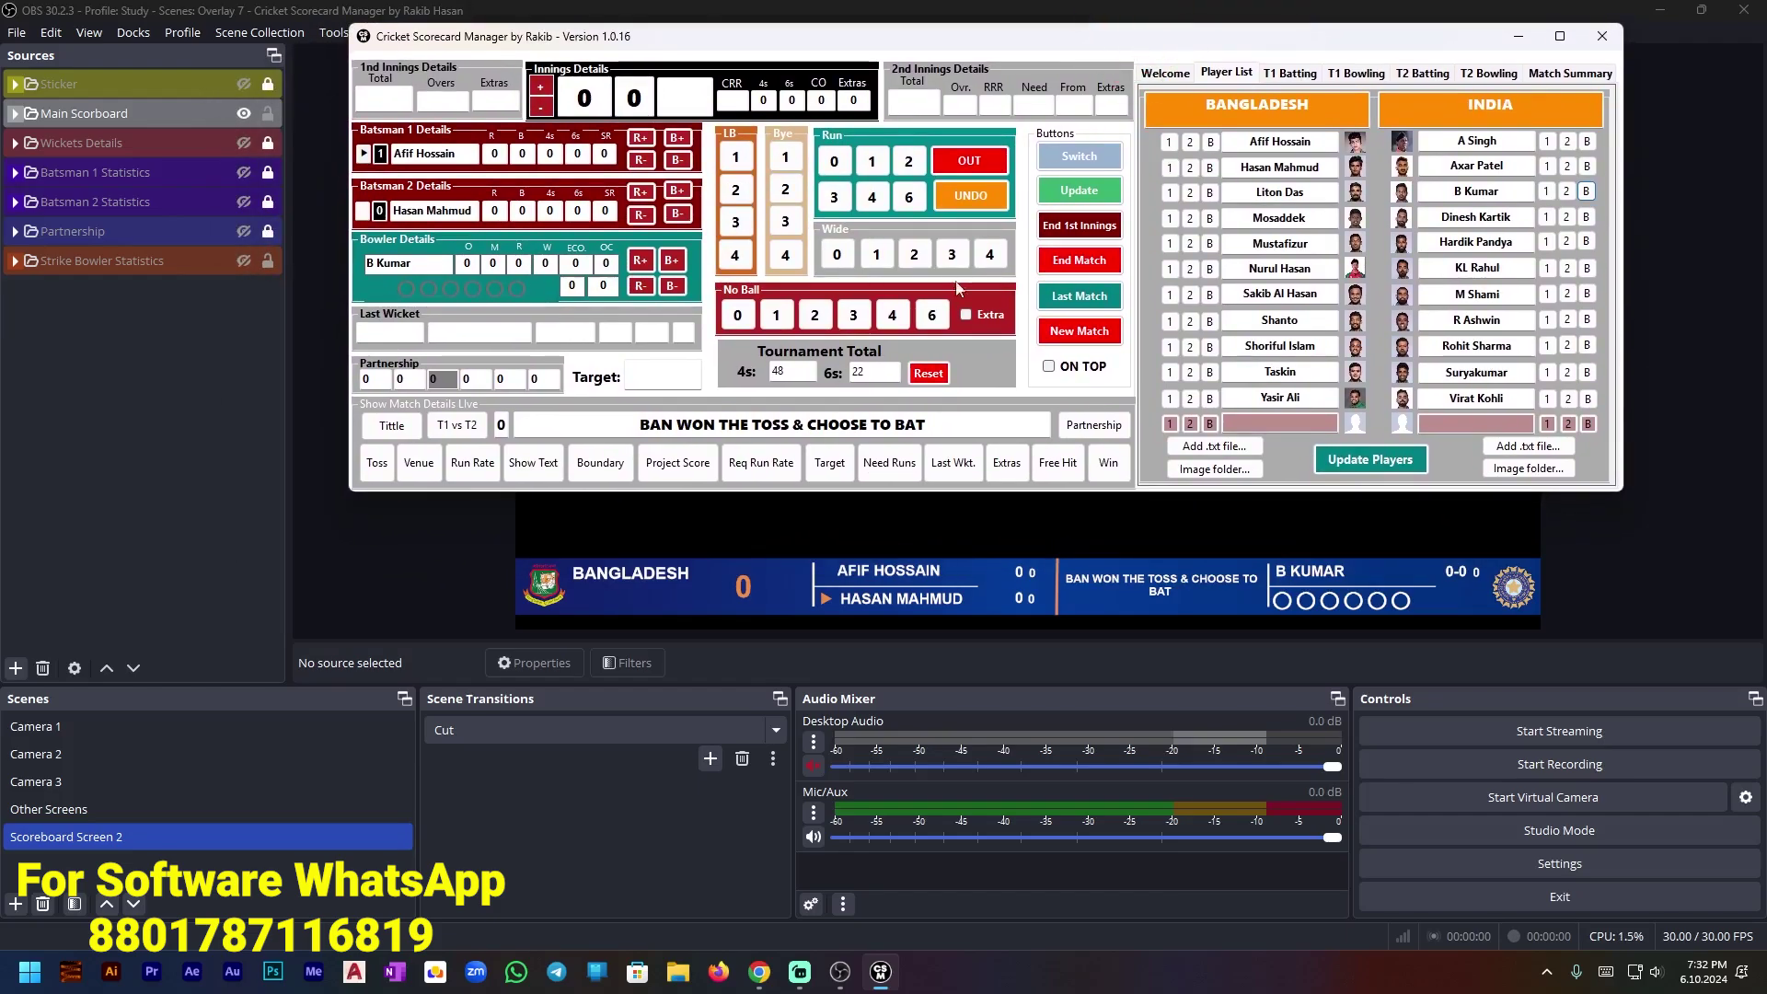